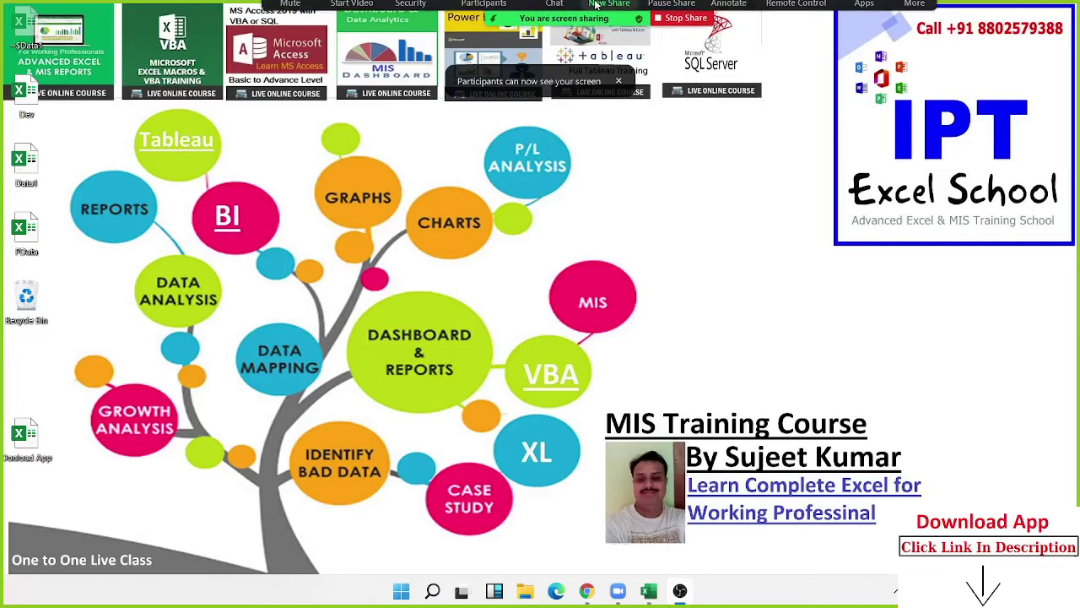
# Review the meeting options and participants' options, then close the participants list.
pyautogui.moveTo(596, 5)
pyautogui.click(915, 15)
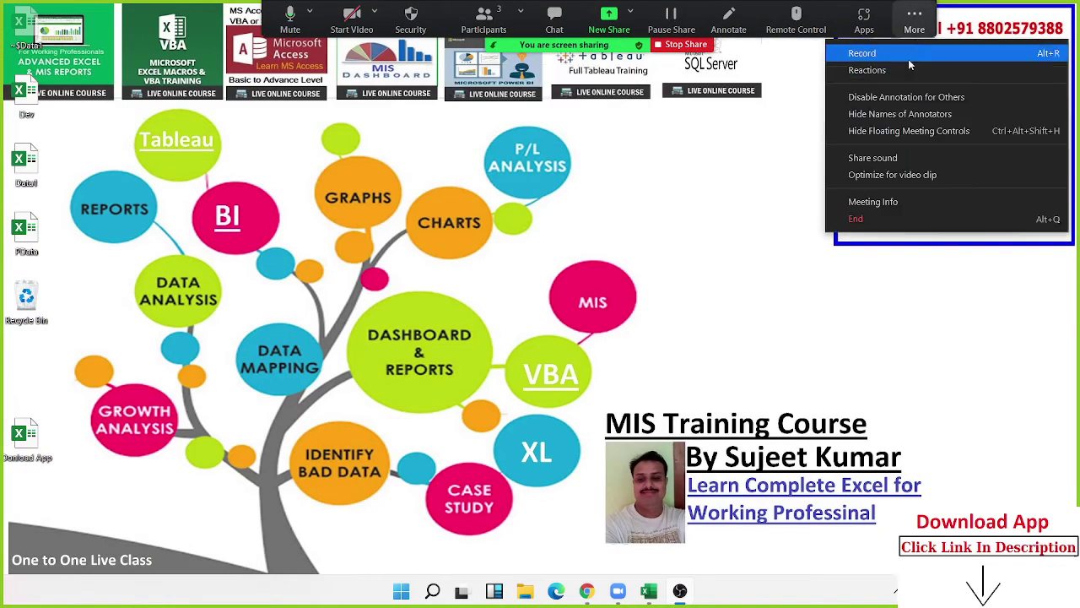
pyautogui.press('Escape')
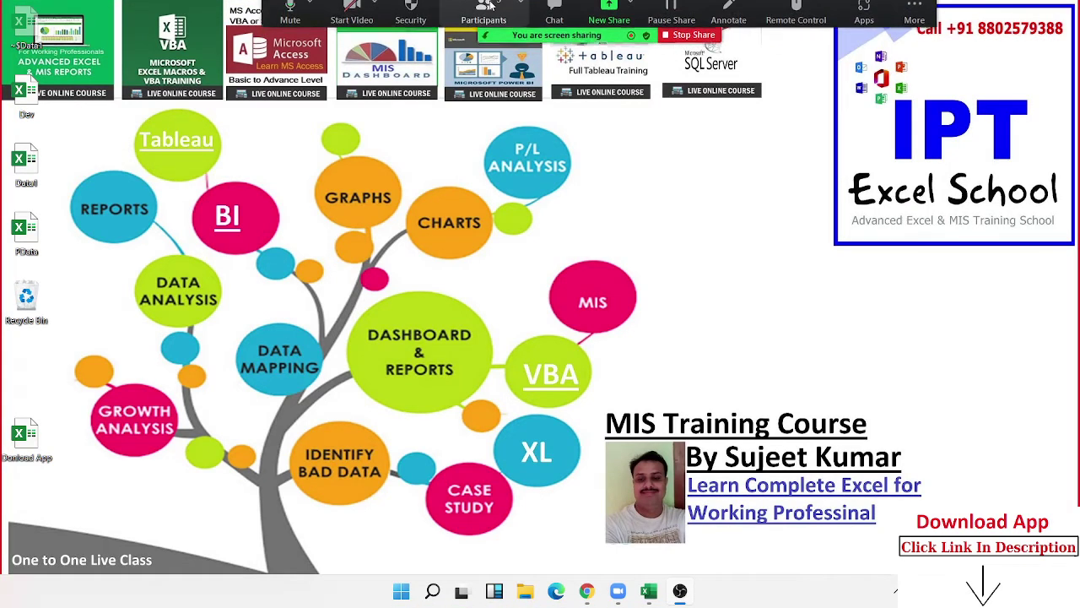
pyautogui.click(484, 16)
pyautogui.moveTo(507, 226)
pyautogui.click(651, 228)
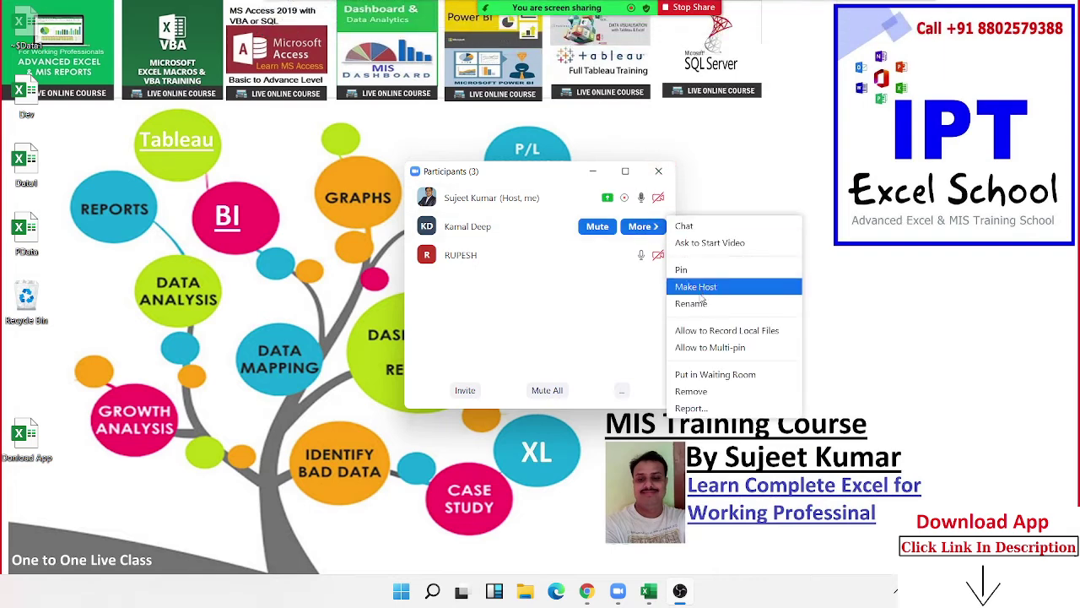
pyautogui.click(705, 329)
pyautogui.click(651, 254)
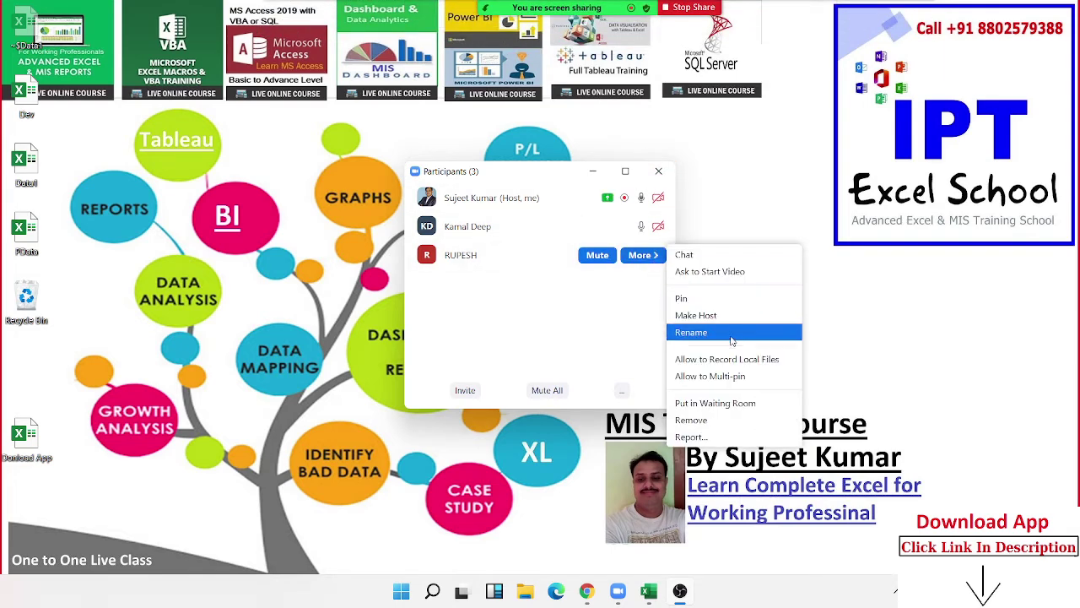
pyautogui.click(709, 357)
pyautogui.click(659, 172)
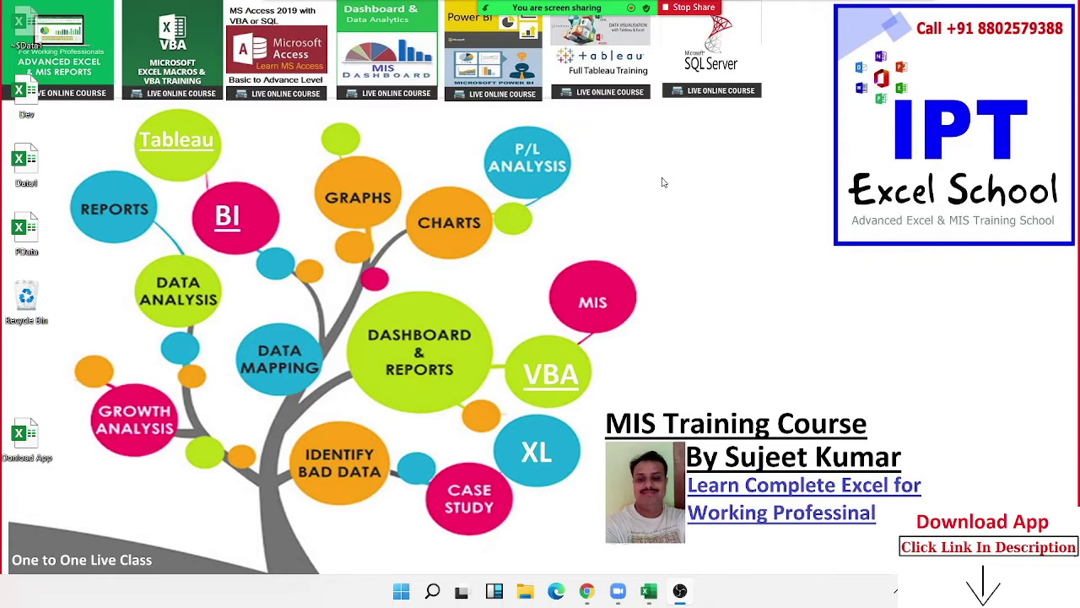
# Launch Excel from Start search and maximize a new blank workbook, Book3.
pyautogui.press('super')
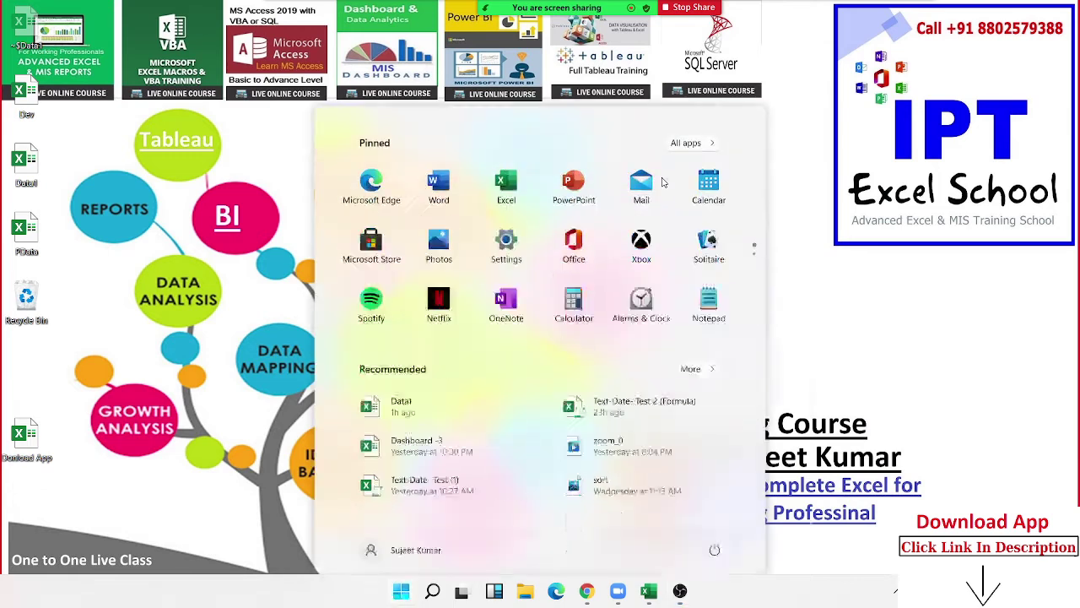
pyautogui.write('excew')
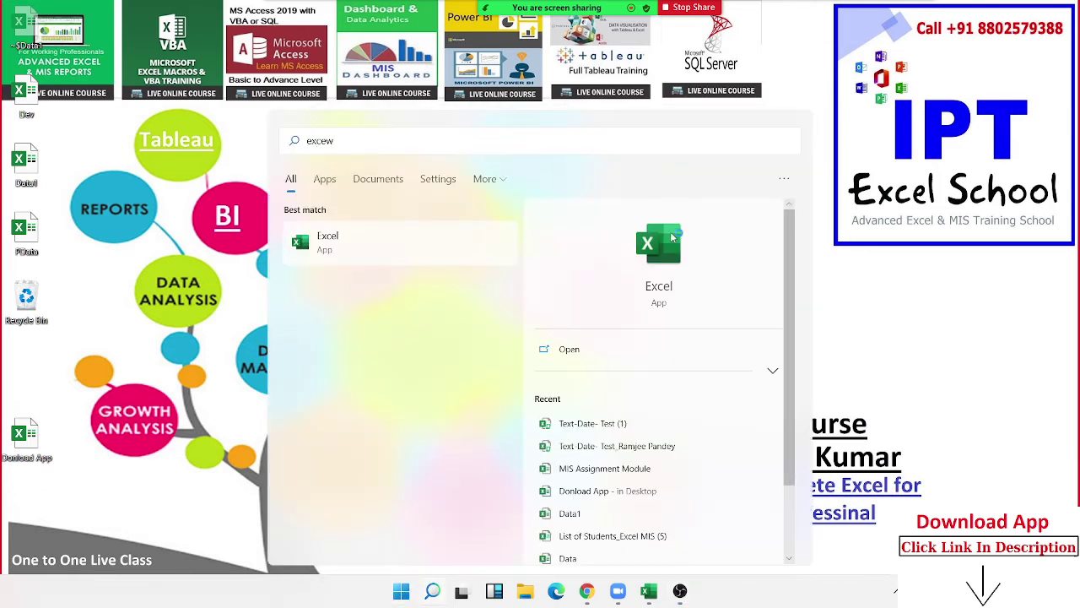
pyautogui.press('Escape')
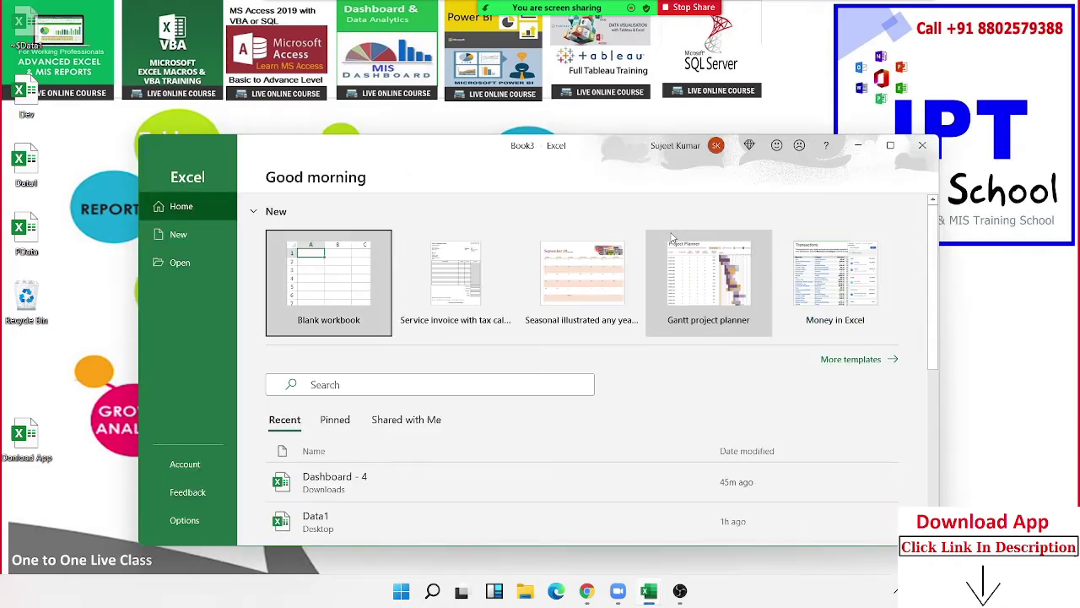
pyautogui.click(348, 283)
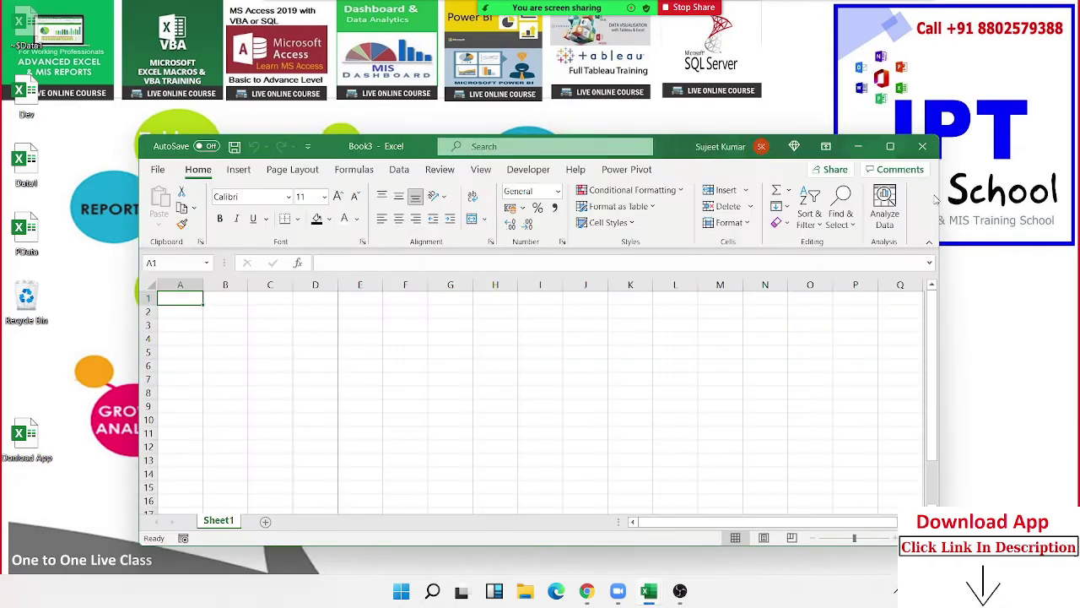
pyautogui.click(891, 147)
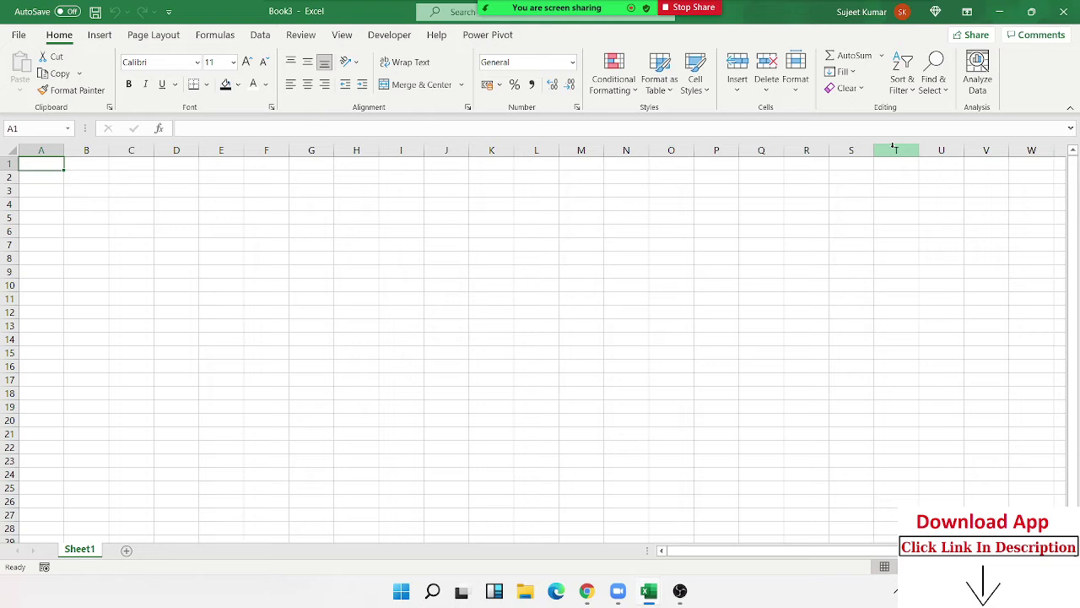
# Enter 'VBA' in cell B2, correcting the initial typo.
pyautogui.press('Right')
pyautogui.press('Down')
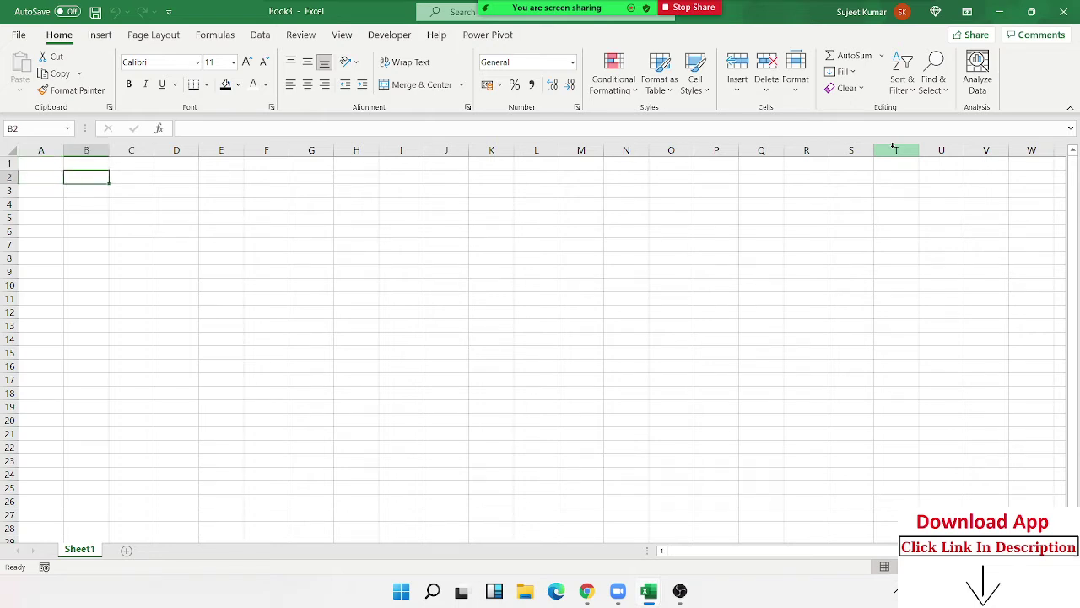
pyautogui.write('BV')
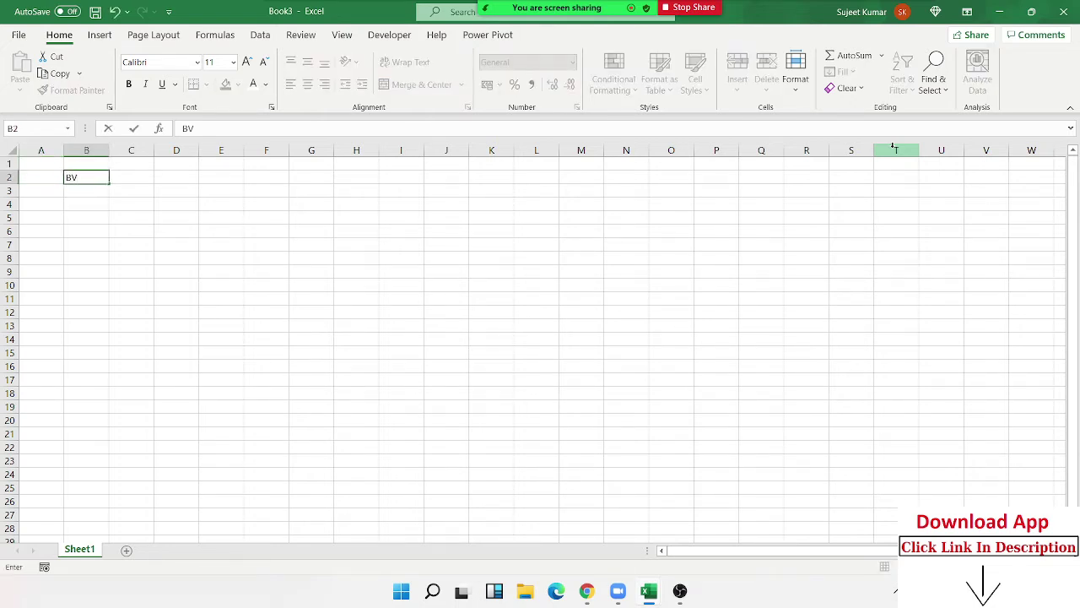
pyautogui.press('BackSpace')
pyautogui.press('BackSpace')
pyautogui.write('VB')
pyautogui.write('A')
pyautogui.press('Return')
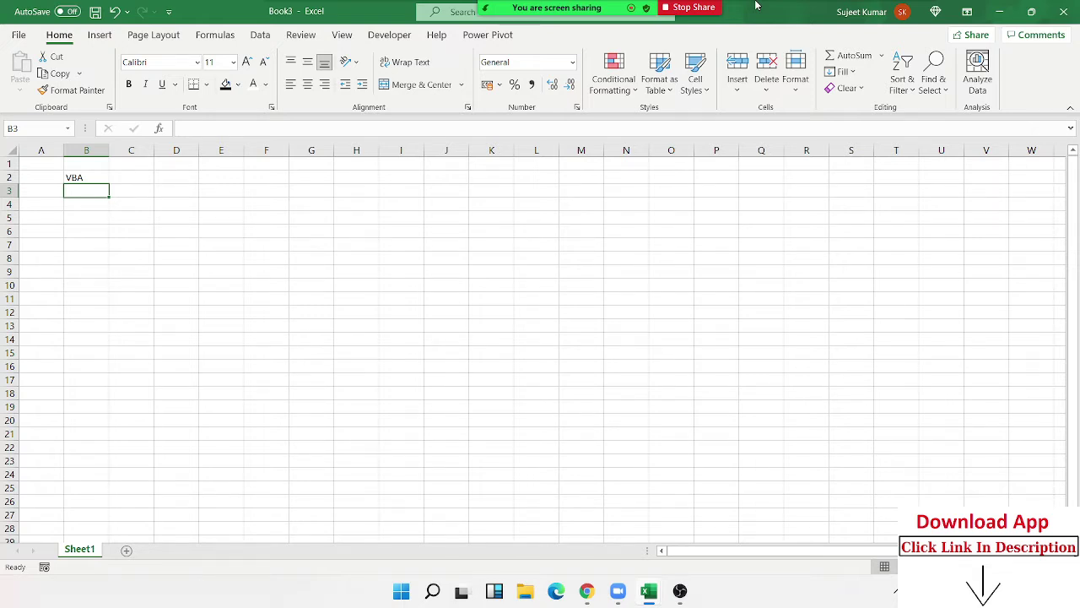
# Enter 'Macros' in cell C4, below and right of the VBA label.
pyautogui.click(329, 193)
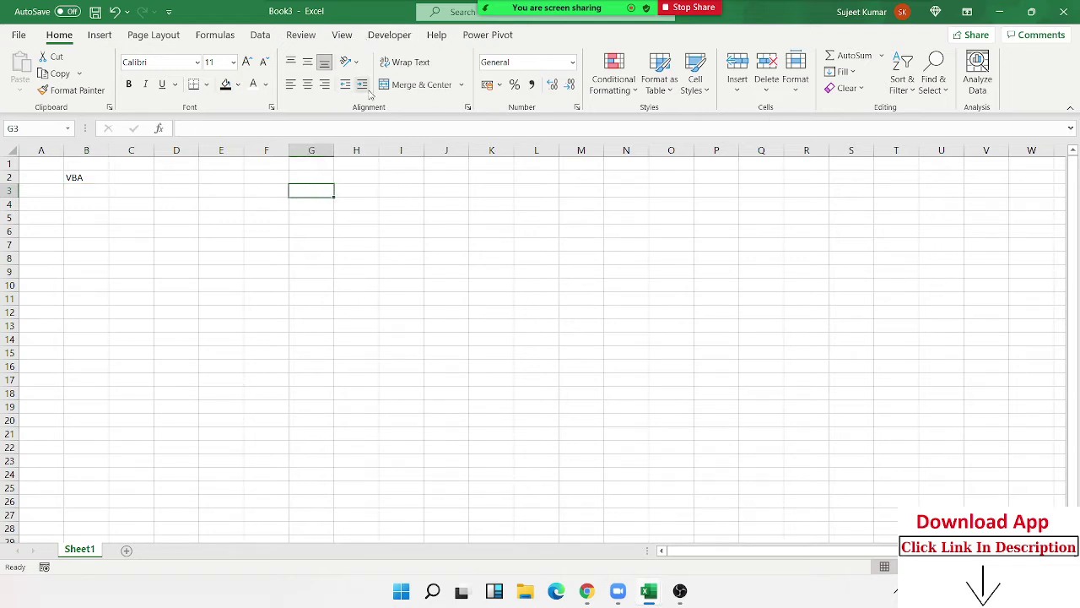
pyautogui.click(116, 213)
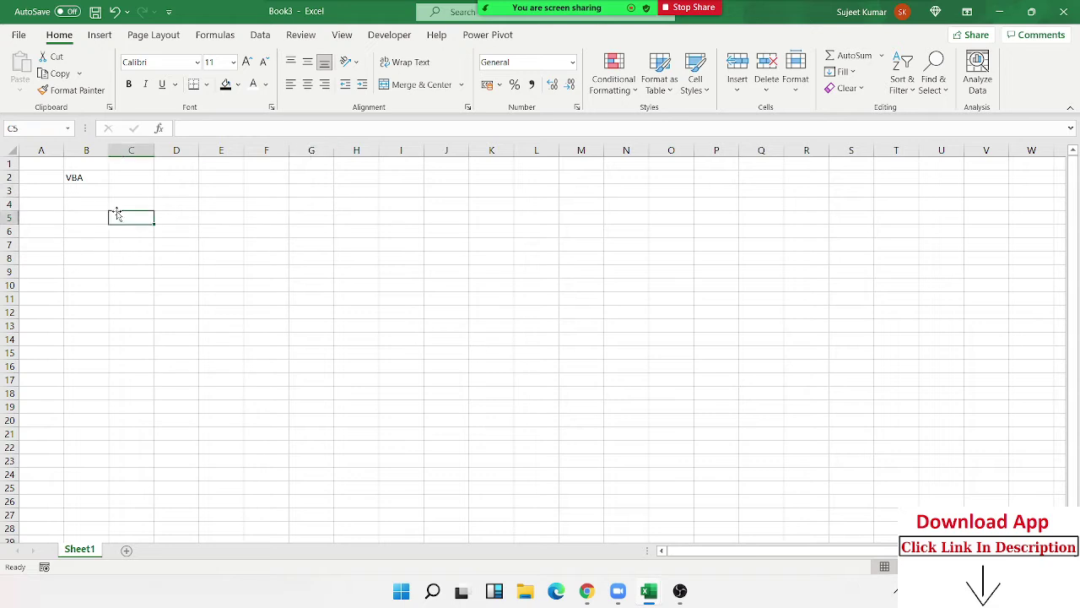
pyautogui.click(129, 181)
pyautogui.click(133, 191)
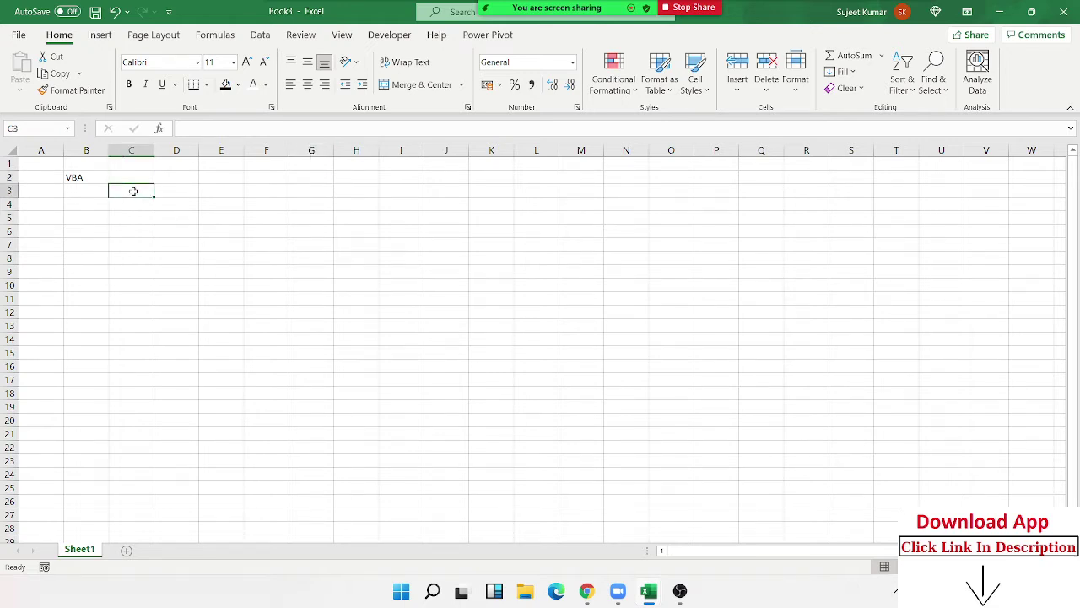
pyautogui.press('Down')
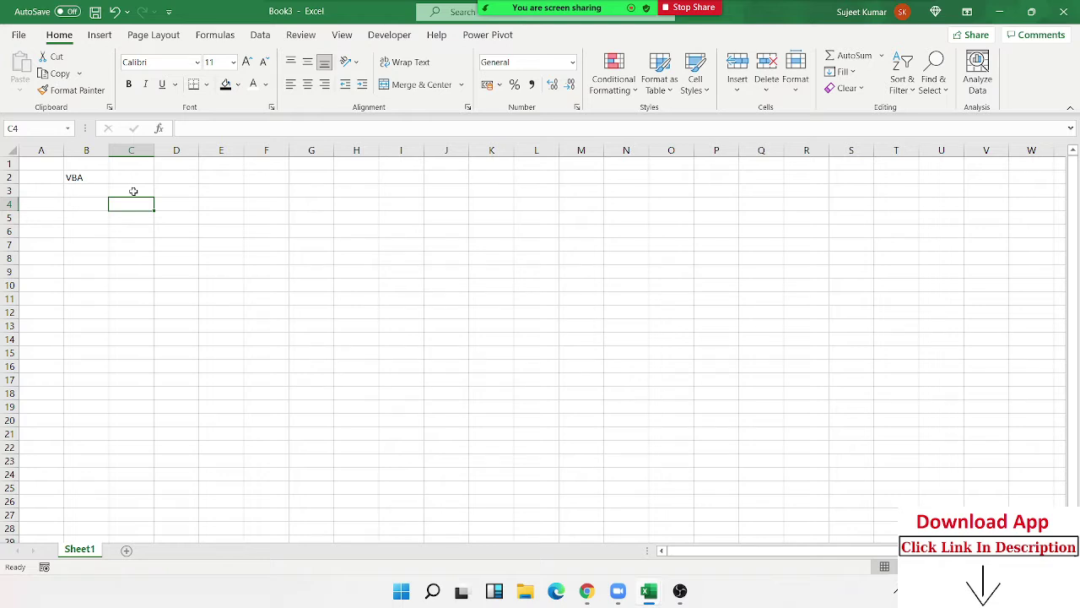
pyautogui.write('Macros')
pyautogui.press('Return')
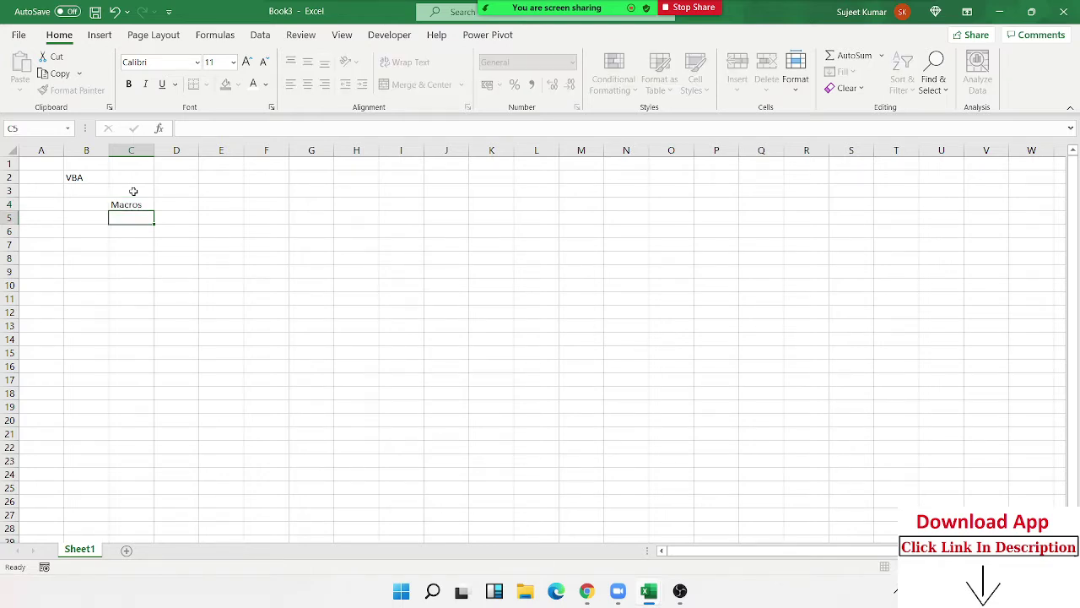
pyautogui.press('Right')
pyautogui.press('Down')
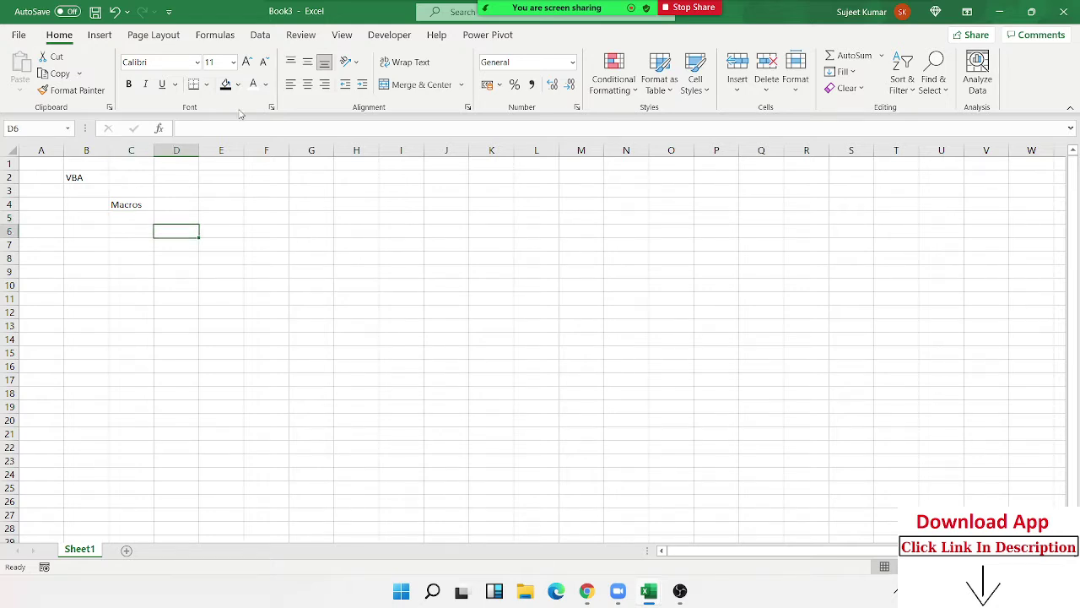
# On the Developer tab, start a new macro recording named Macro1 in This Workbook.
pyautogui.click(403, 36)
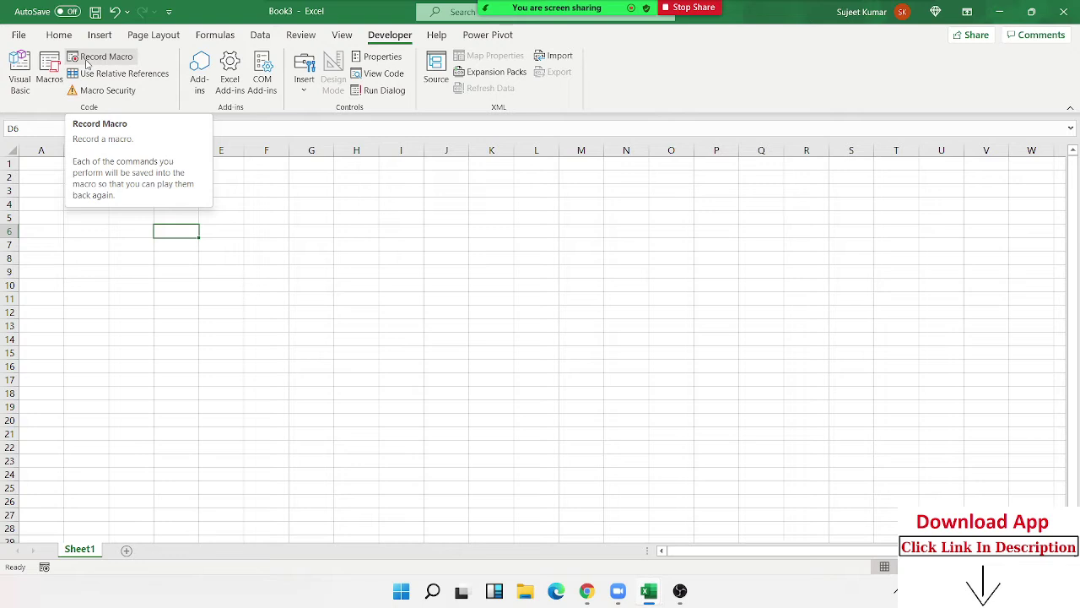
pyautogui.click(209, 284)
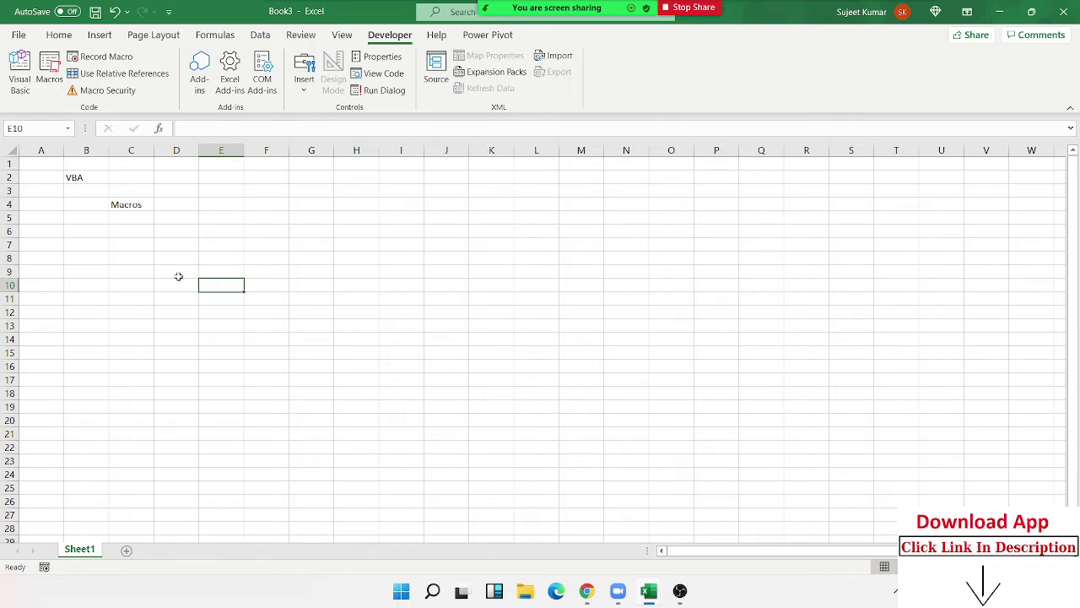
pyautogui.click(118, 209)
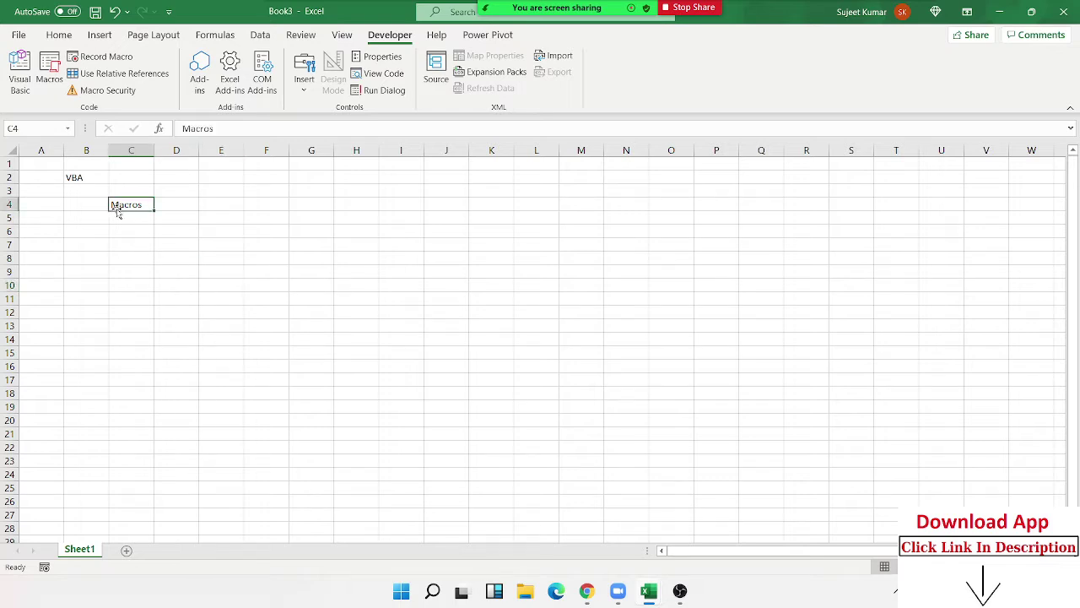
pyautogui.click(71, 189)
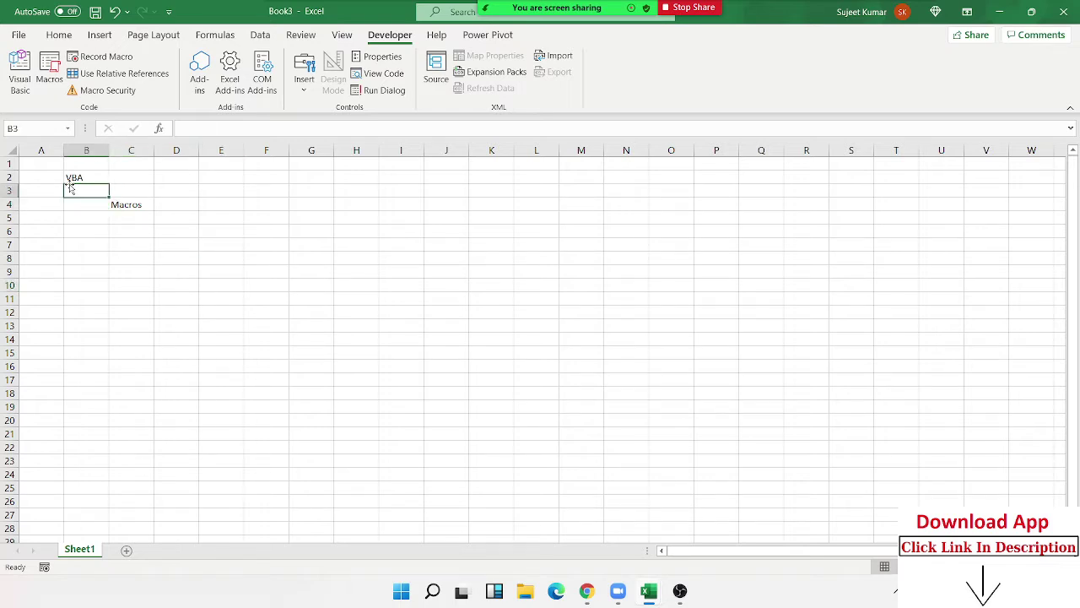
pyautogui.click(219, 204)
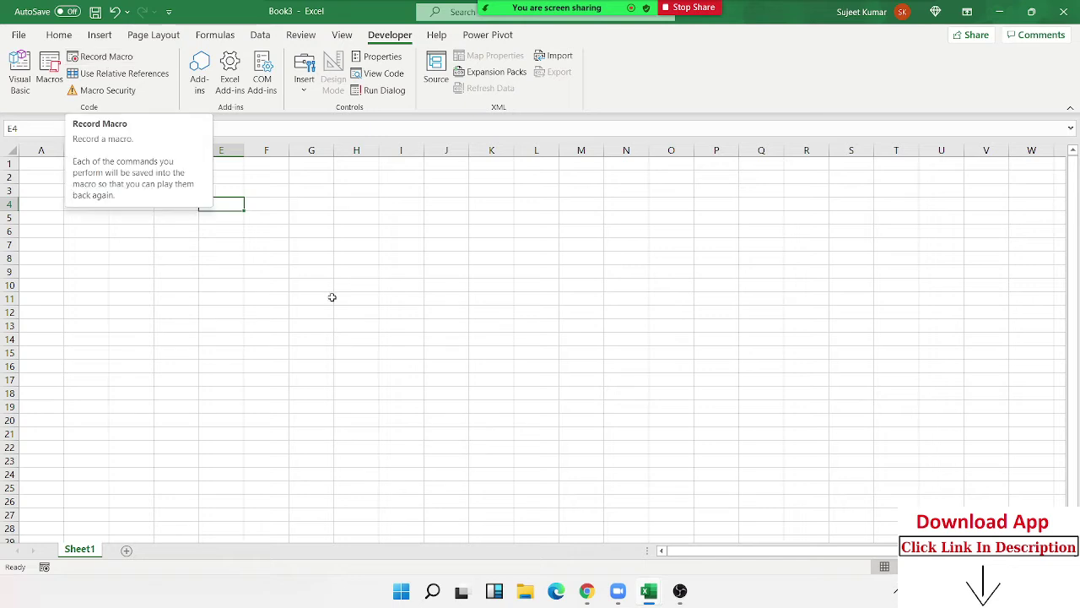
pyautogui.click(337, 246)
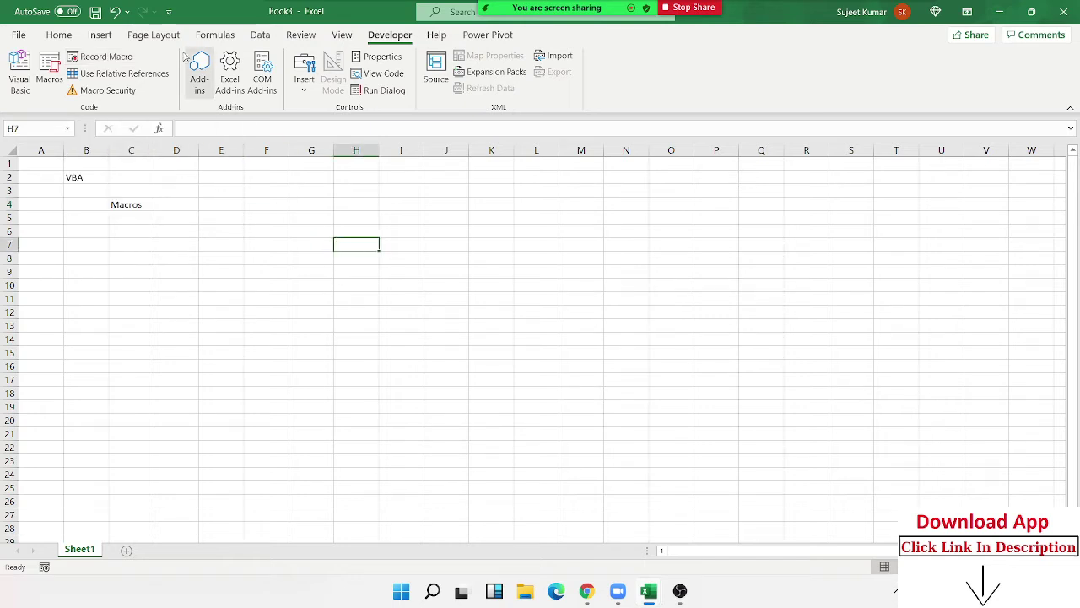
pyautogui.click(130, 59)
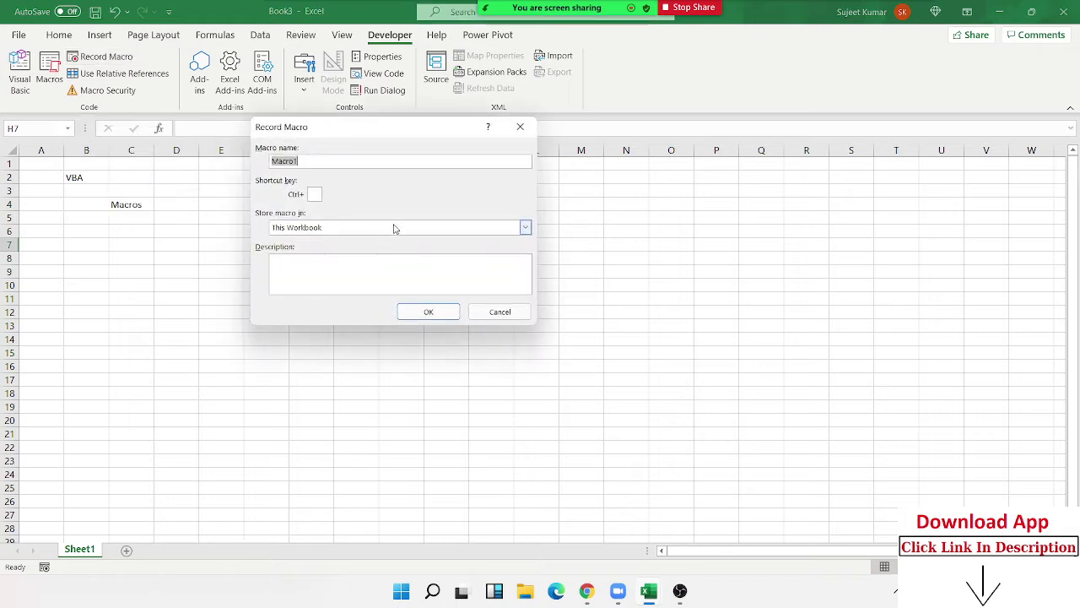
# Record Macro1 entering 'Name' in H2, stop recording, and list the workbook macros.
pyautogui.click(428, 312)
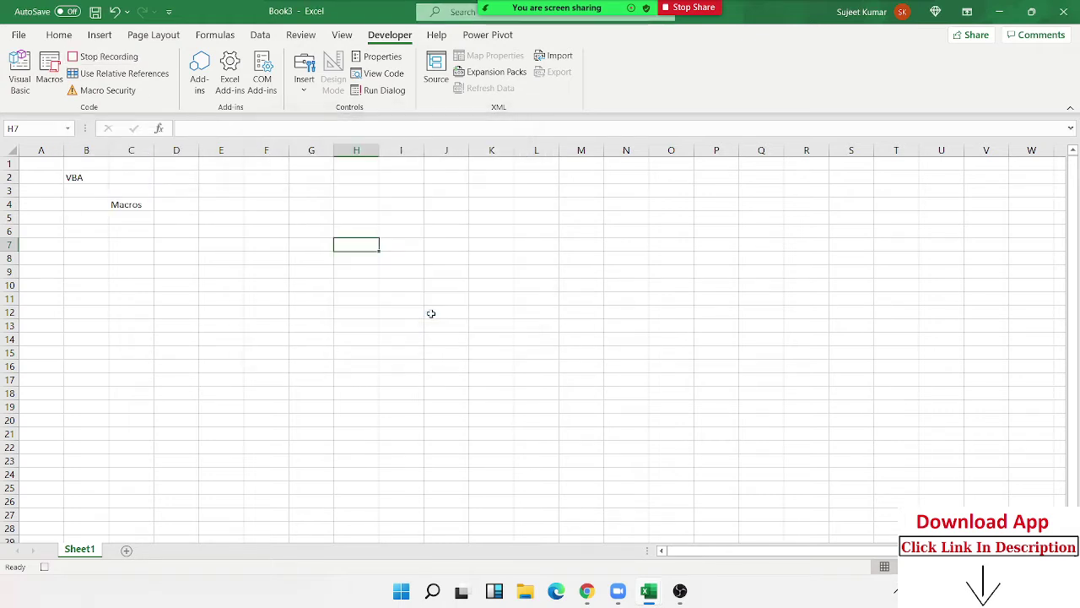
pyautogui.click(356, 175)
pyautogui.write('Na')
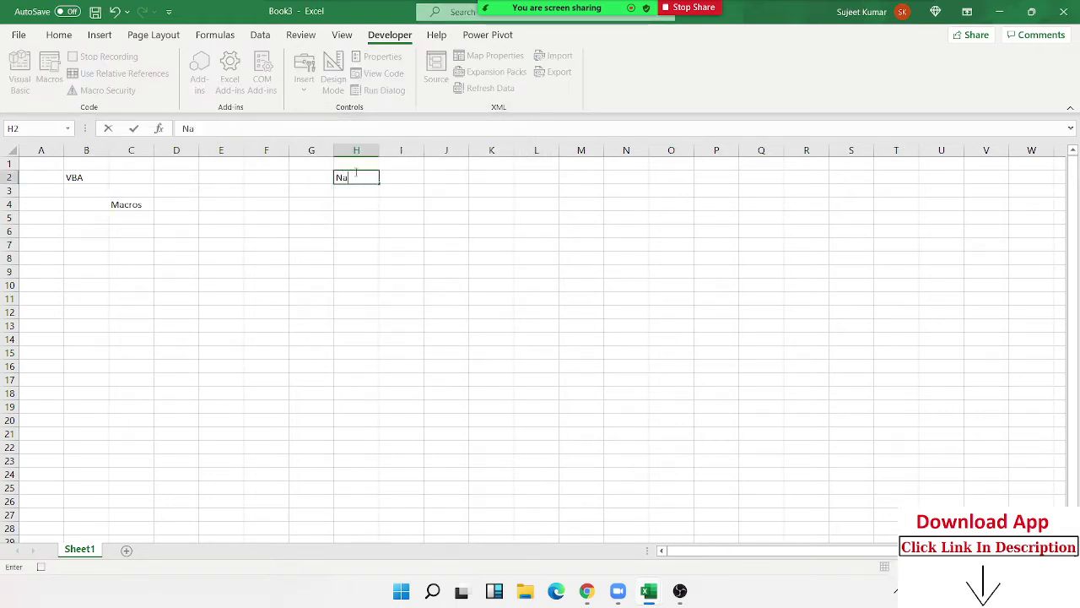
pyautogui.write('me')
pyautogui.press('Return')
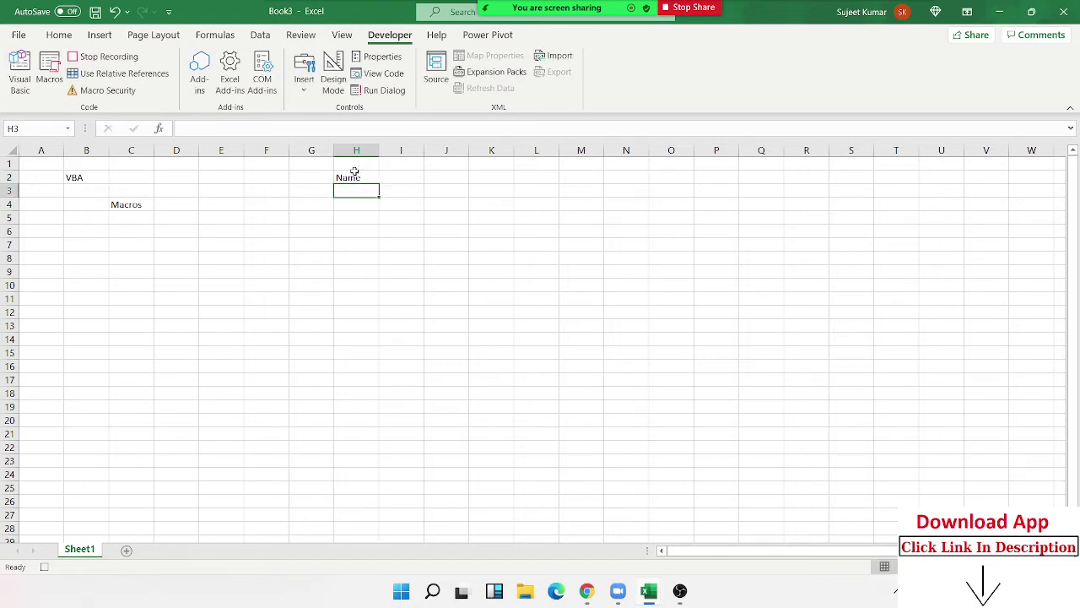
pyautogui.click(93, 56)
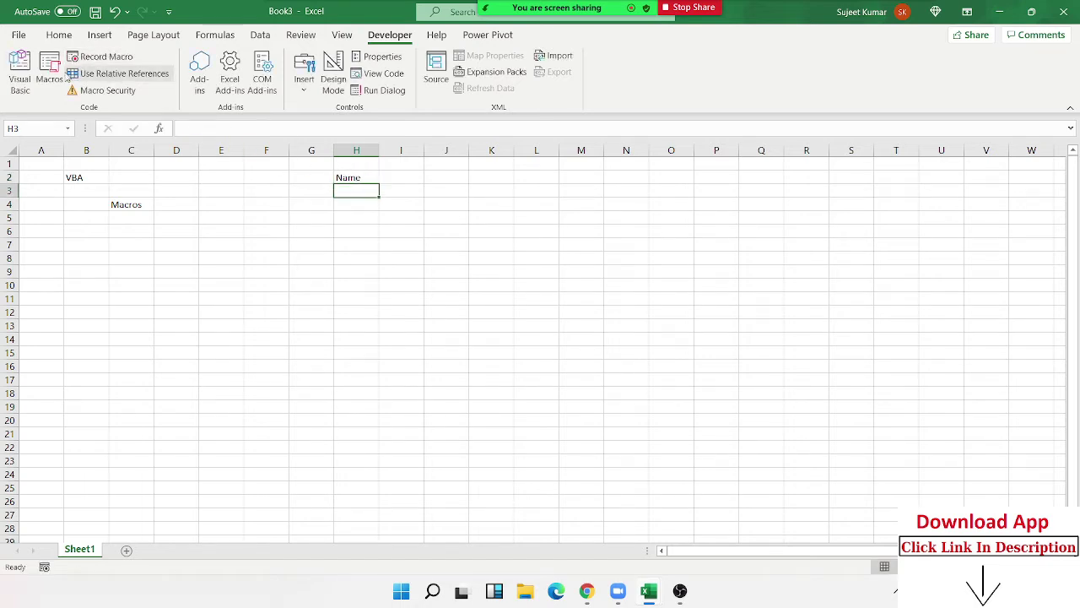
pyautogui.click(48, 67)
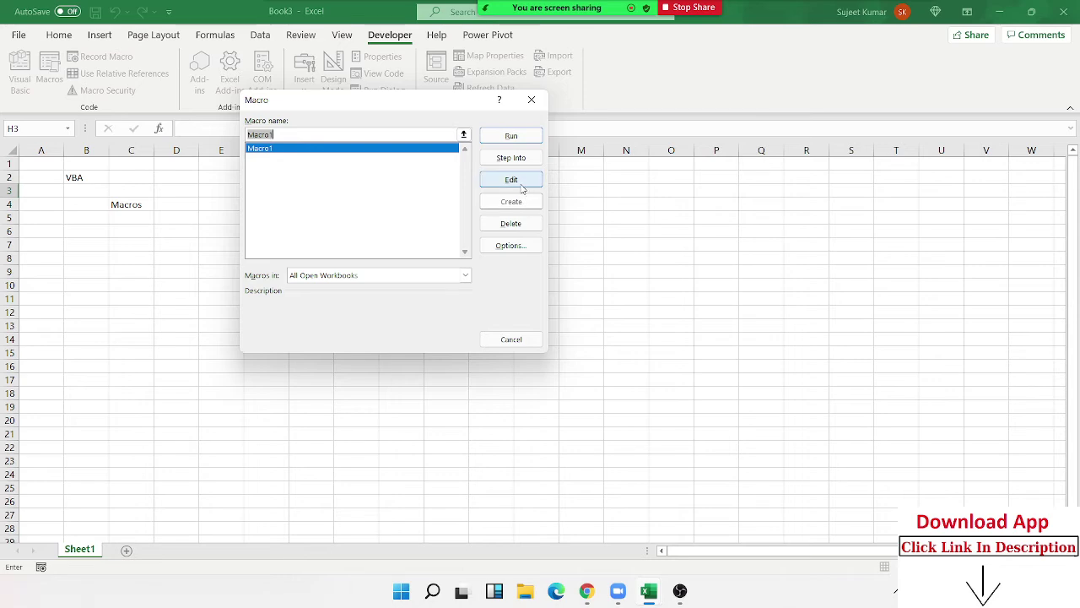
# Edit Macro1's code, adding a blank line above End Sub, and shrink the editor window.
pyautogui.click(520, 182)
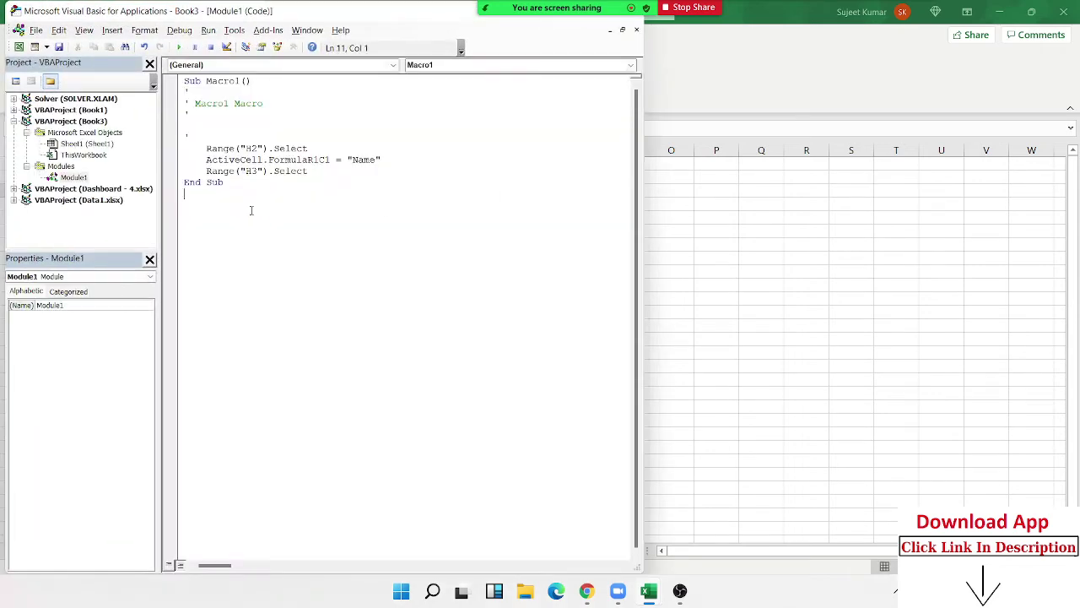
pyautogui.click(183, 181)
pyautogui.press('Return')
pyautogui.moveTo(193, 181); pyautogui.dragTo(192, 125)
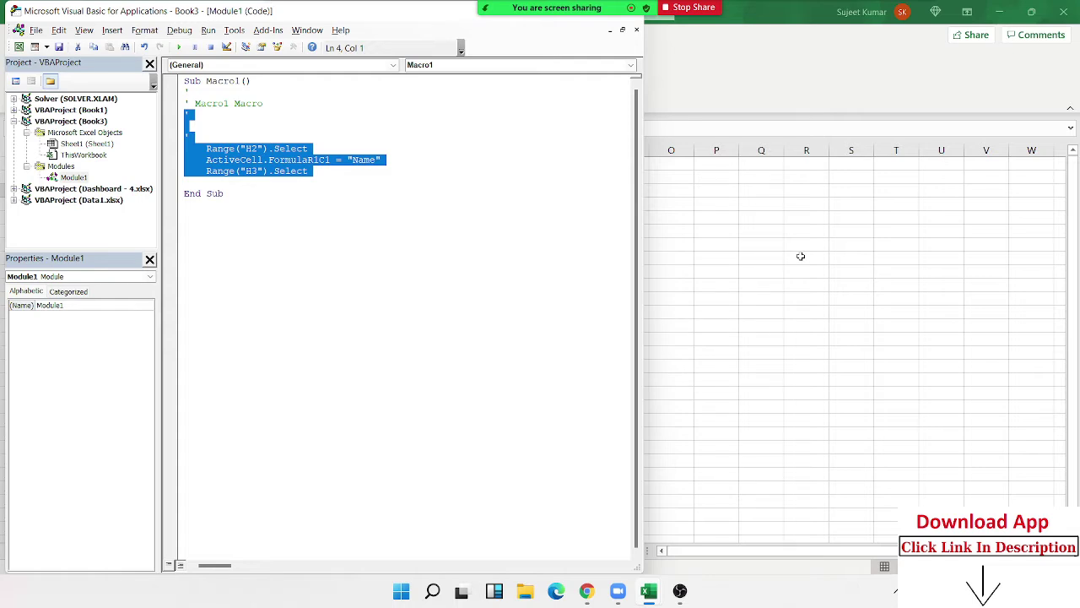
pyautogui.moveTo(381, 12); pyautogui.dragTo(453, 120)
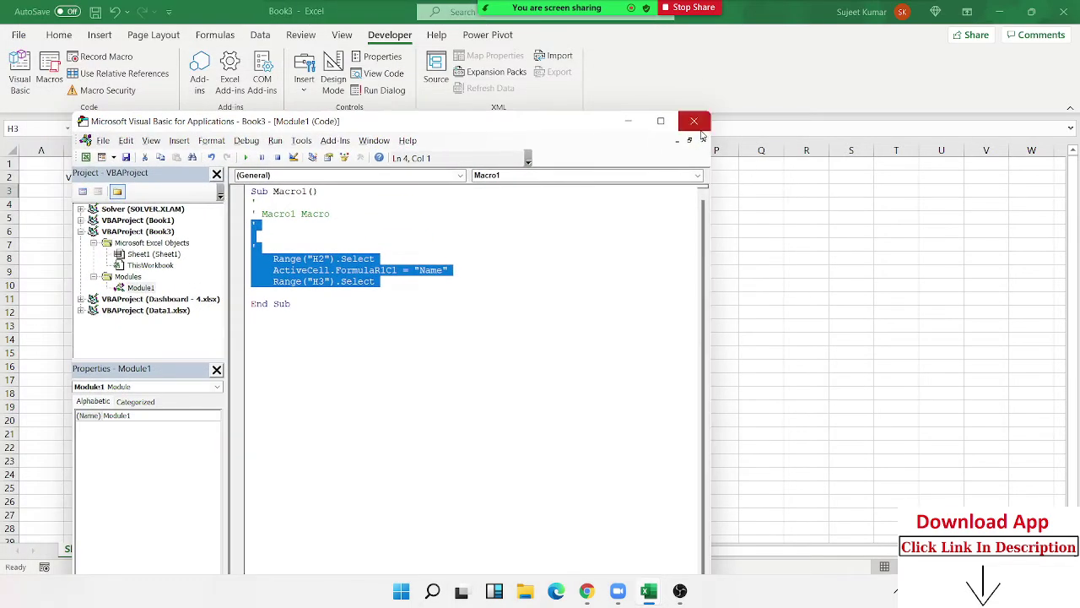
# Close the macro editor and clear 'Name' from cell H2.
pyautogui.click(697, 122)
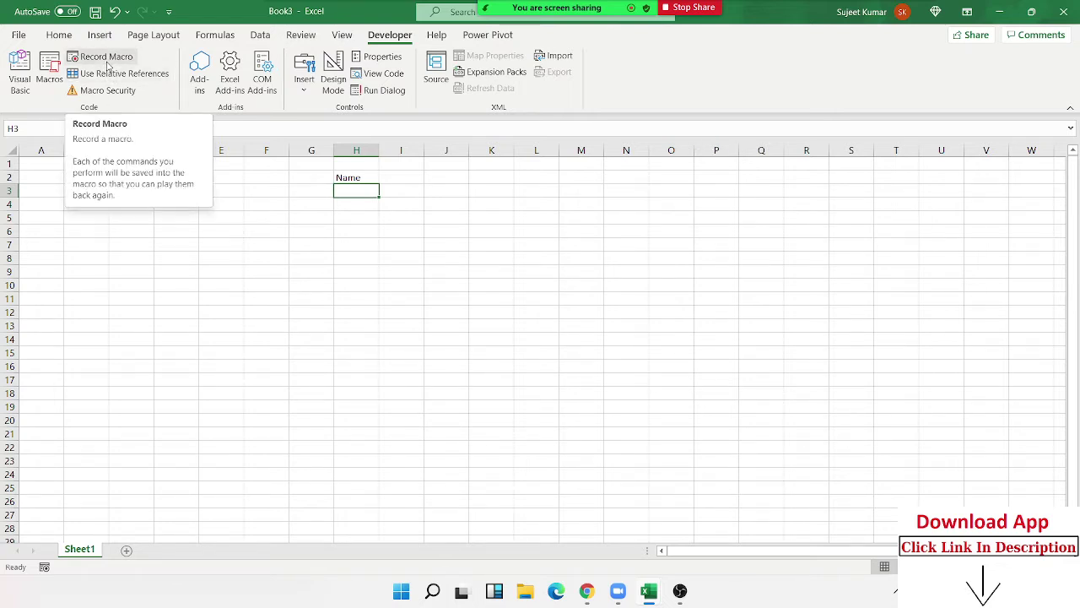
pyautogui.click(266, 312)
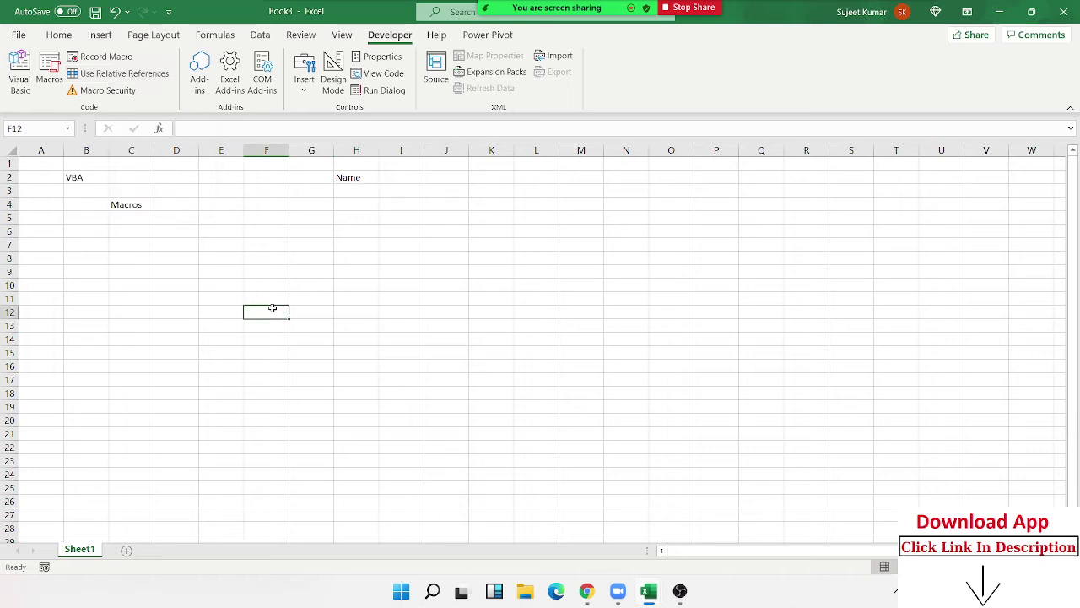
pyautogui.click(136, 205)
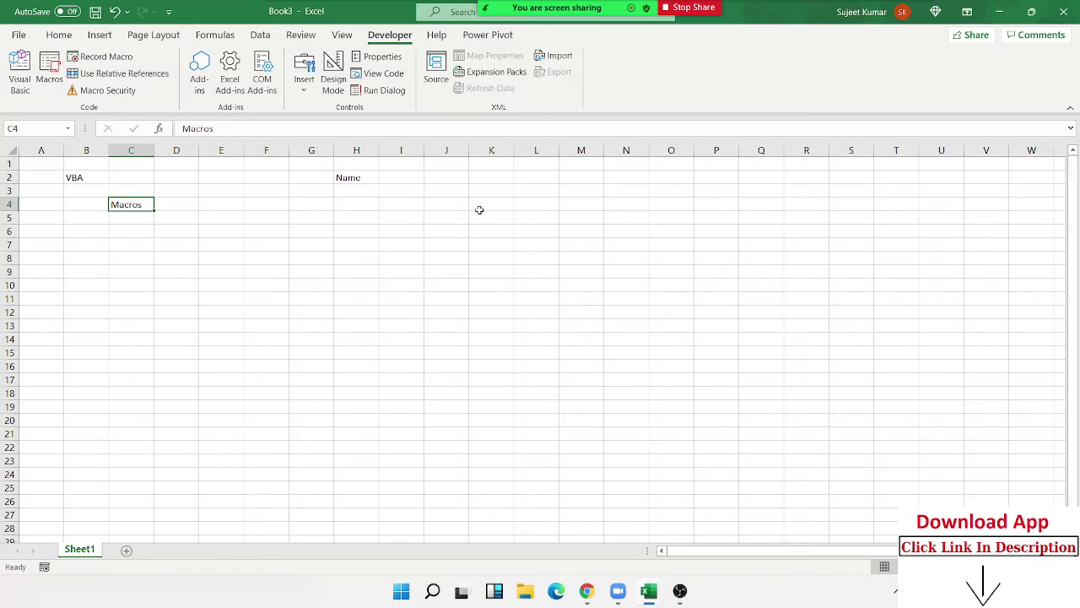
pyautogui.click(347, 200)
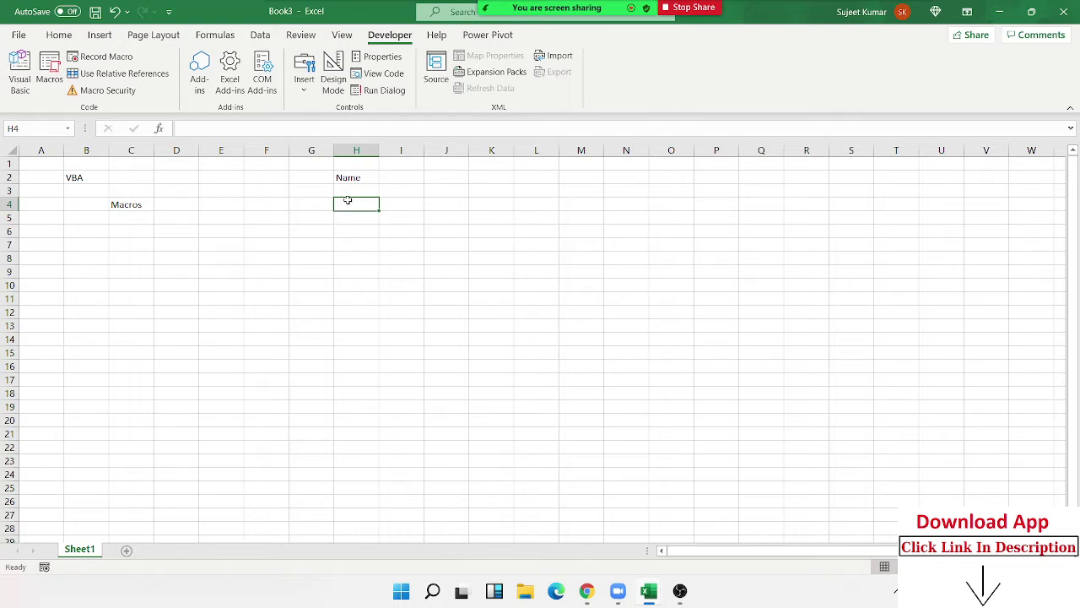
pyautogui.press('Up')
pyautogui.press('Up')
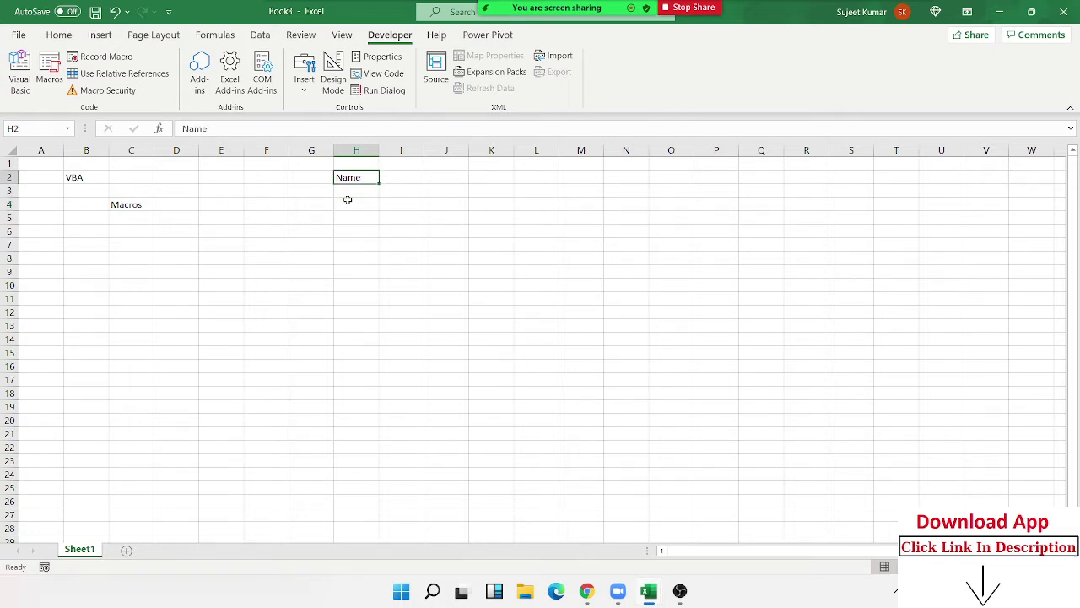
pyautogui.press('Down')
pyautogui.press('Down')
pyautogui.press('Left')
pyautogui.press('Left')
pyautogui.press('Left')
pyautogui.press('Left')
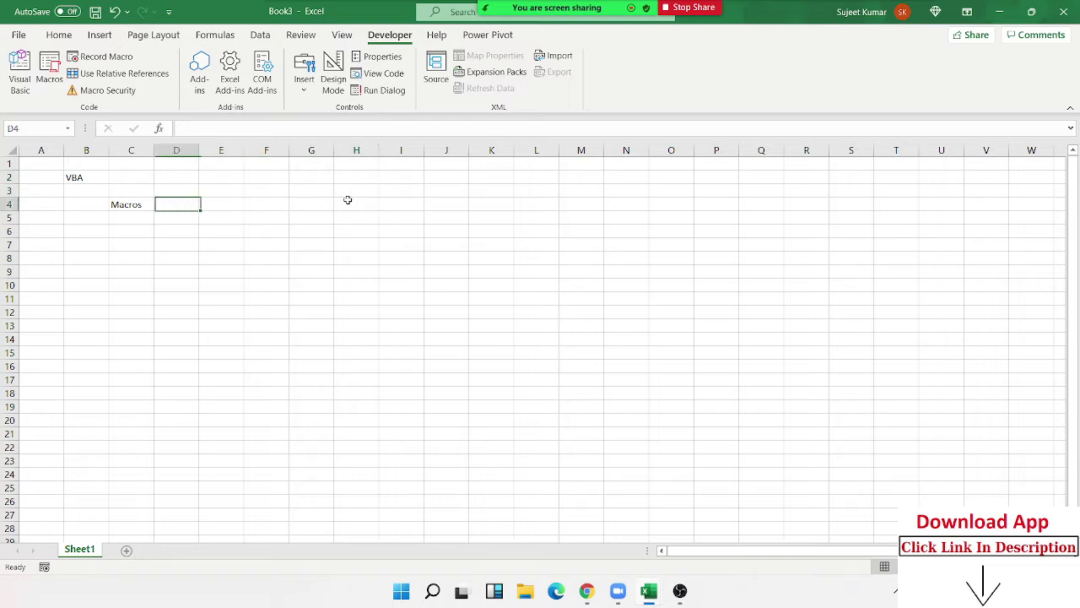
pyautogui.press('Left')
pyautogui.press('Return')
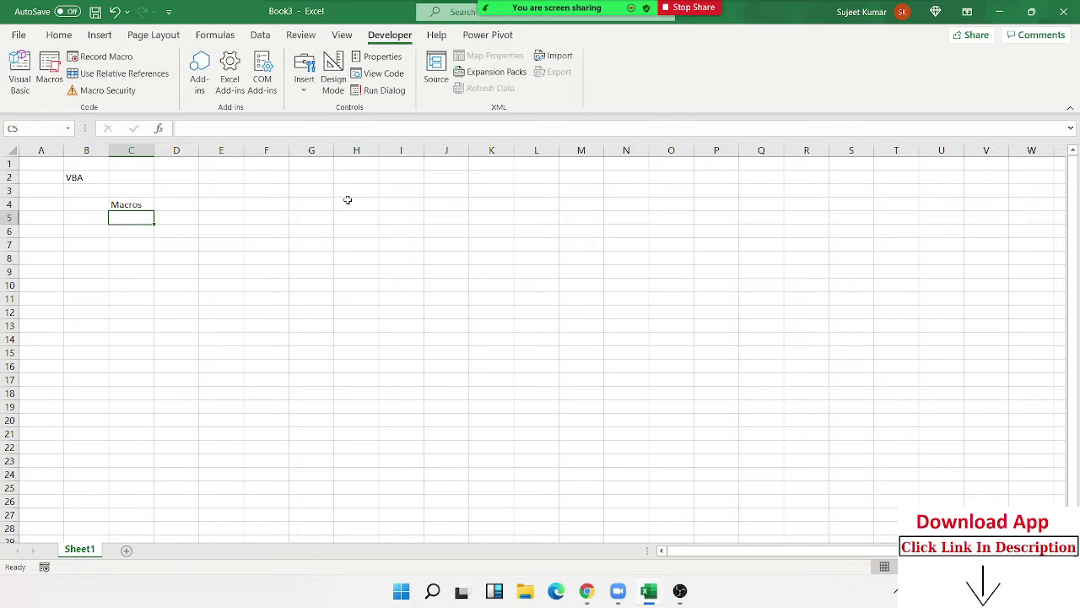
# Enter 'Function' in cell C9, then start and cancel a formula in F10.
pyautogui.press('Down')
pyautogui.press('Down')
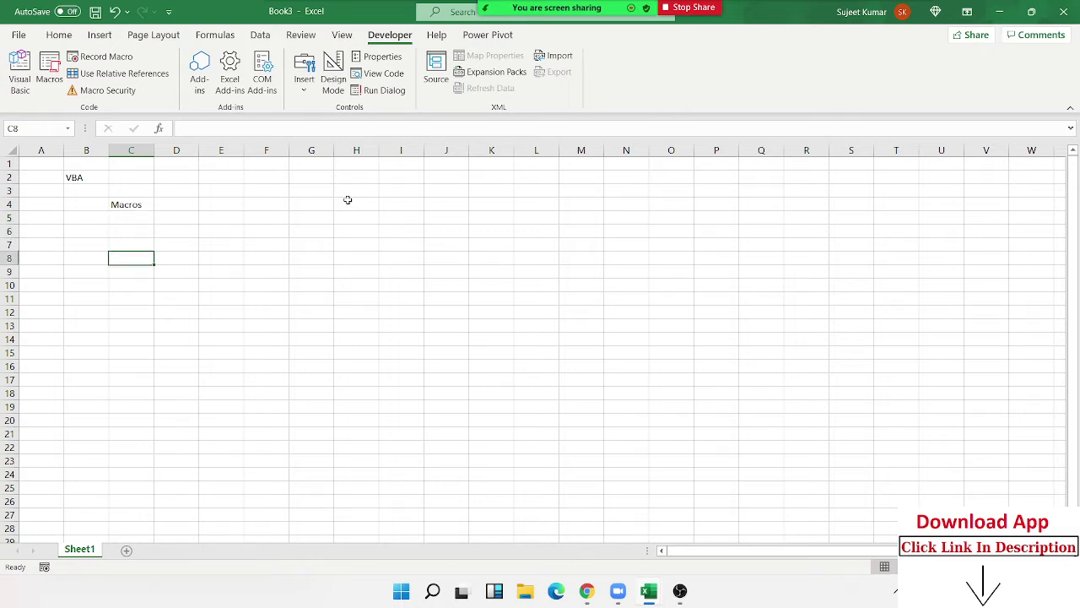
pyautogui.press('Down')
pyautogui.press('Down')
pyautogui.write('Func')
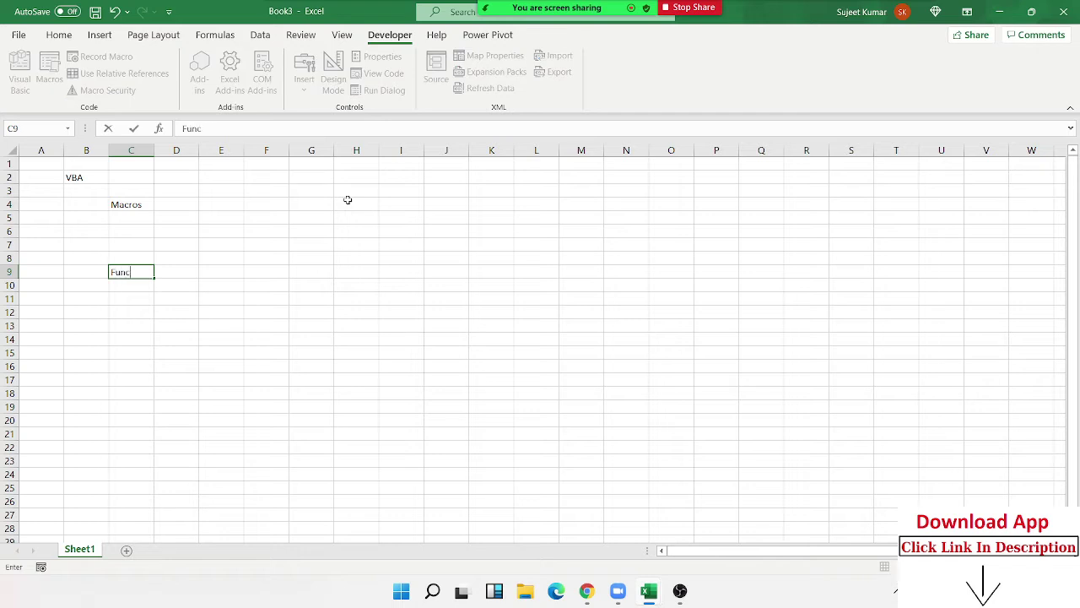
pyautogui.write('tion')
pyautogui.press('Return')
pyautogui.press('Right')
pyautogui.press('Right')
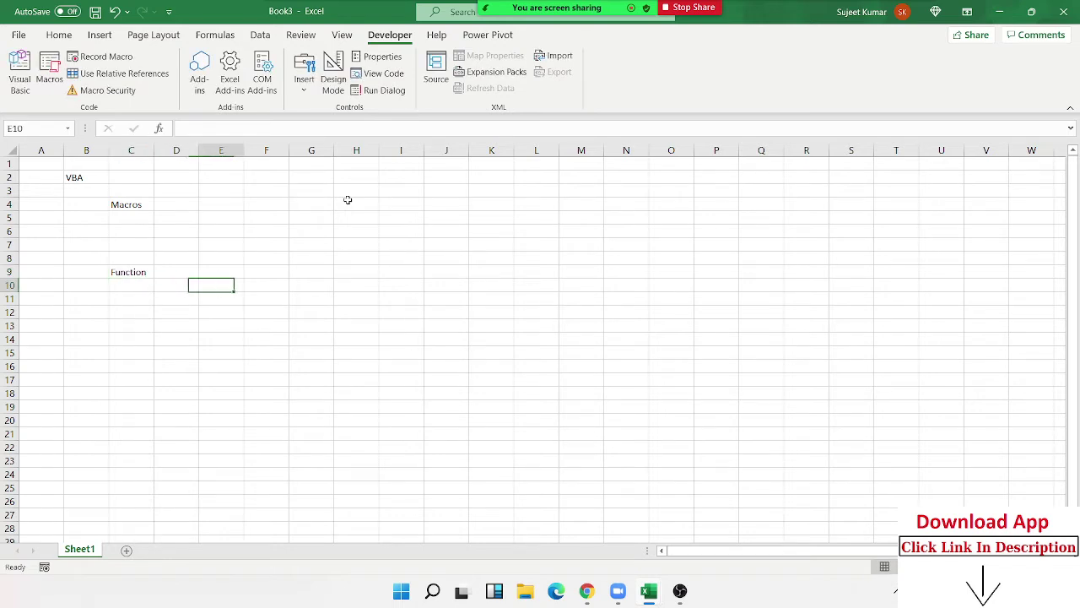
pyautogui.press('Right')
pyautogui.write('=vl')
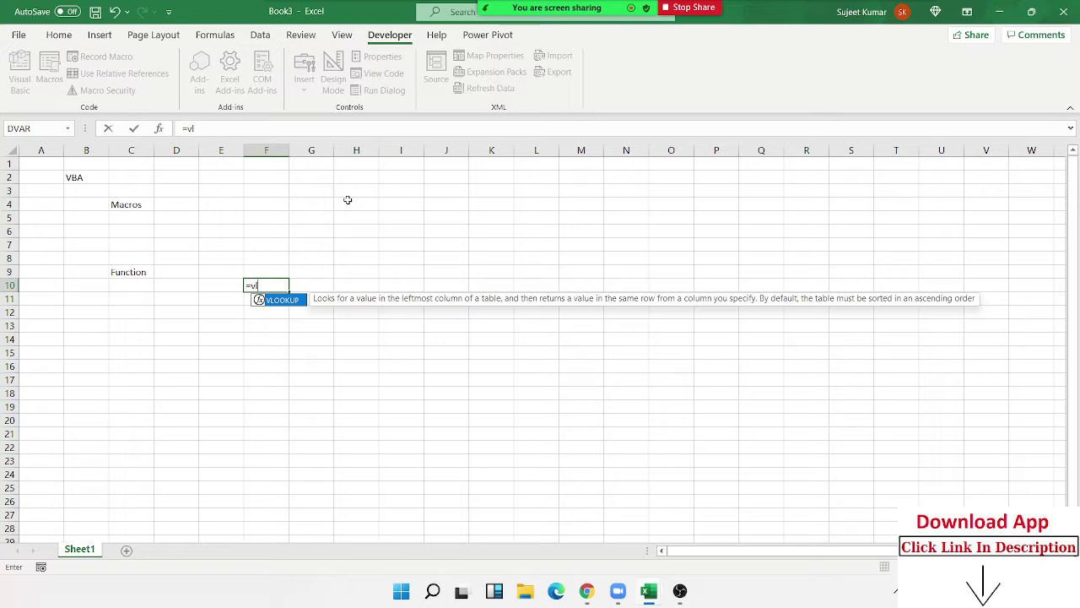
pyautogui.press('Escape')
pyautogui.press('Escape')
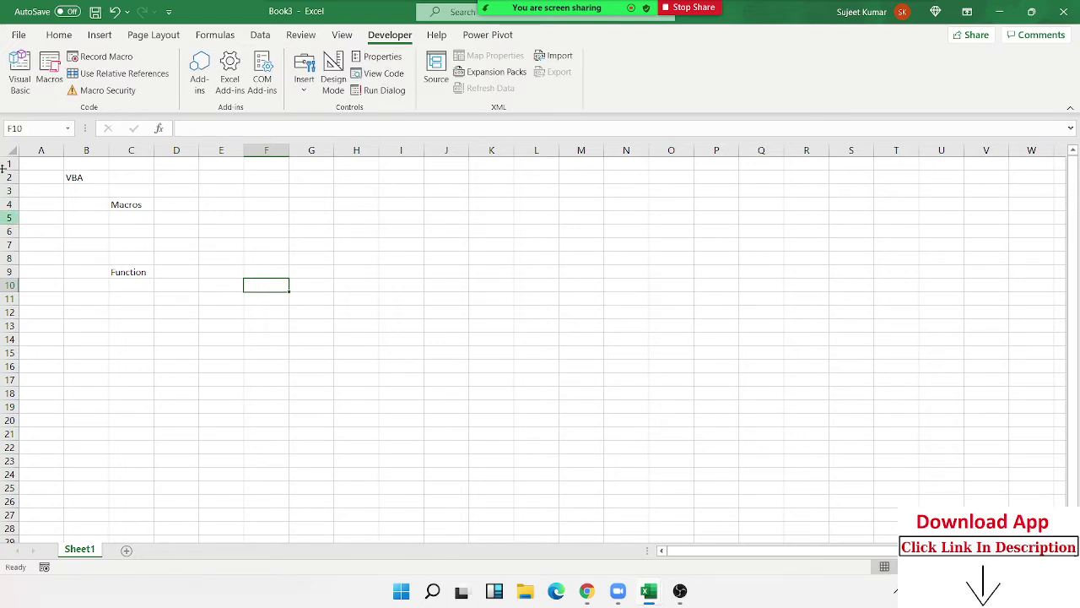
# Browse the Formulas tab's Financial and Math & Trig function lists, returning to cell G6.
pyautogui.click(213, 36)
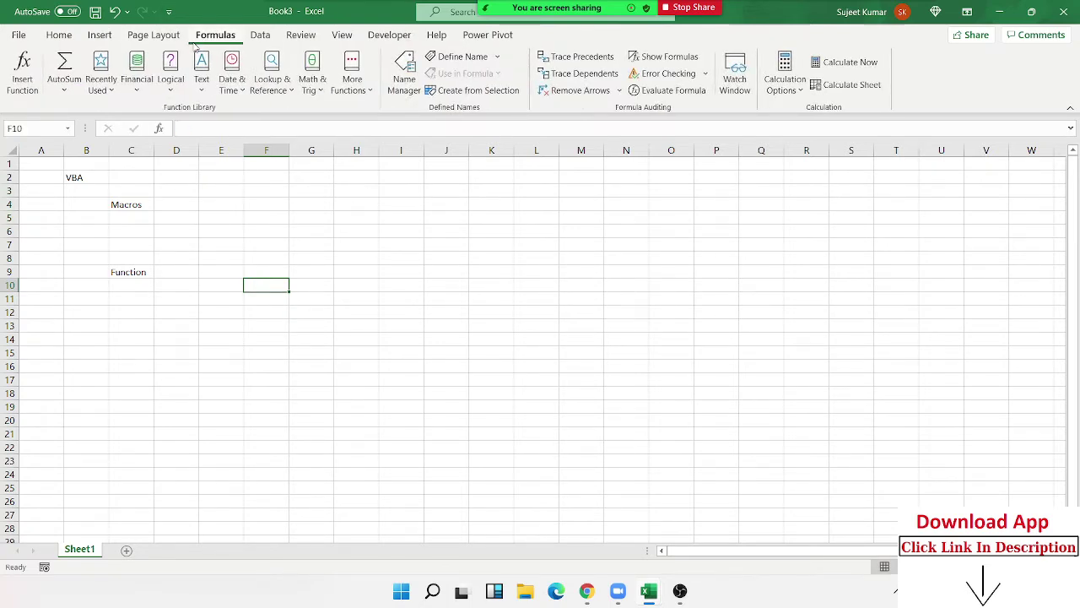
pyautogui.click(144, 98)
pyautogui.moveTo(201, 74)
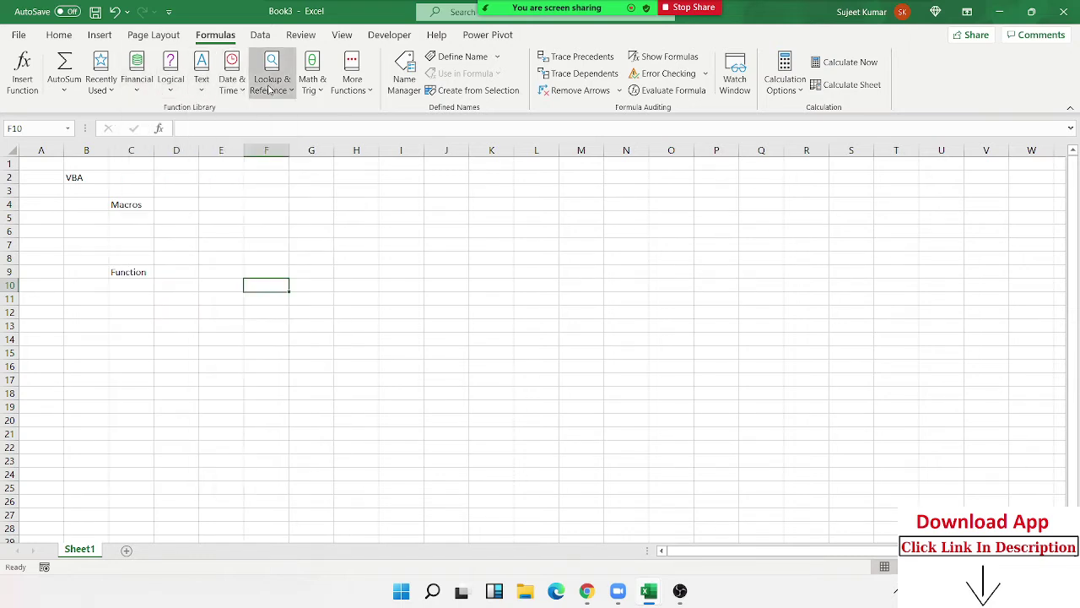
pyautogui.moveTo(312, 78)
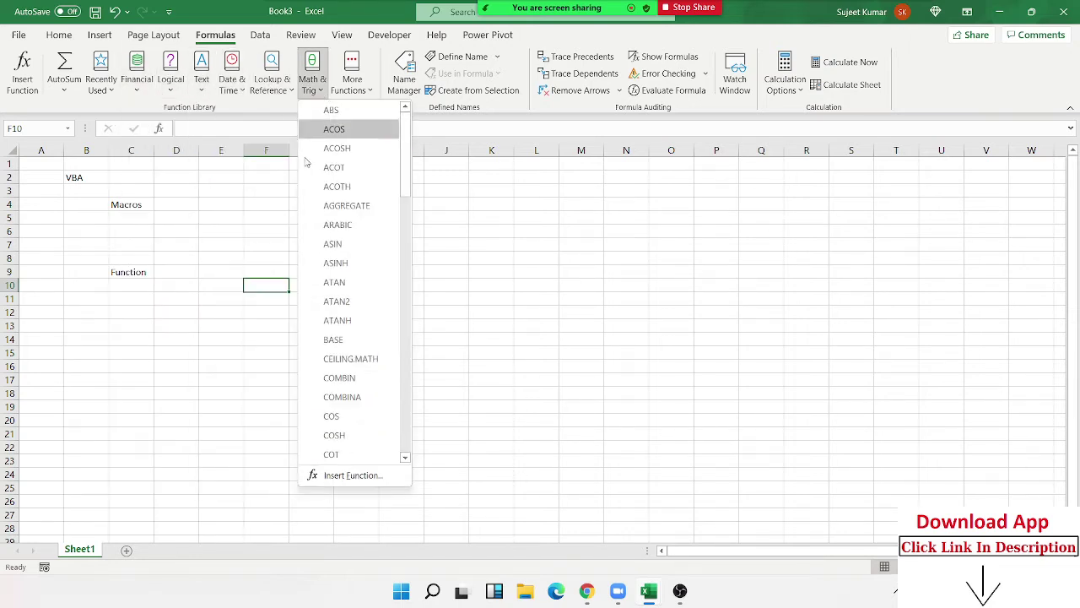
pyautogui.click(222, 226)
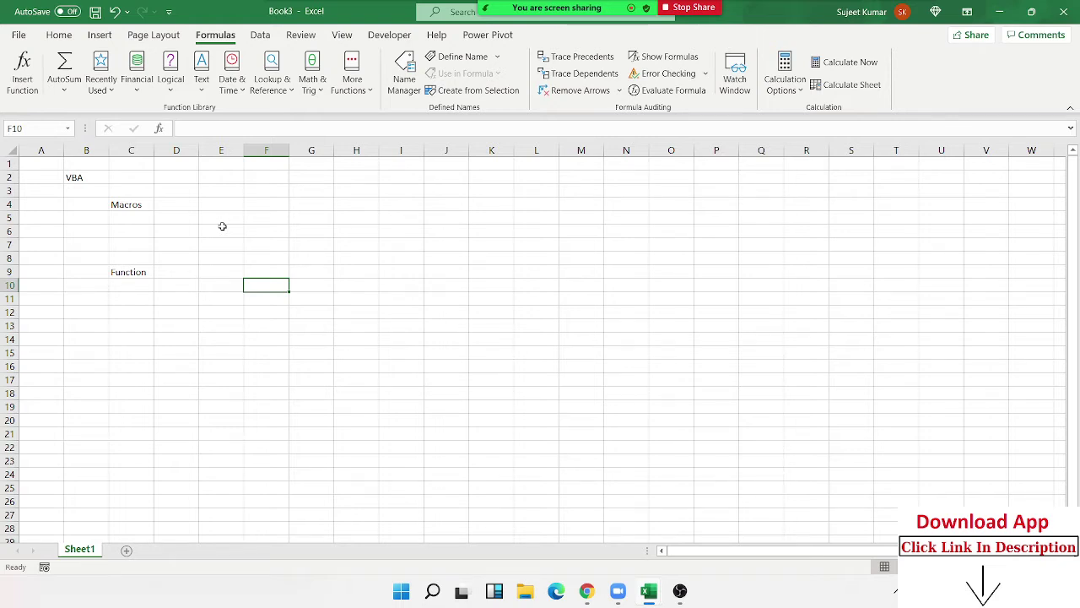
pyautogui.click(309, 229)
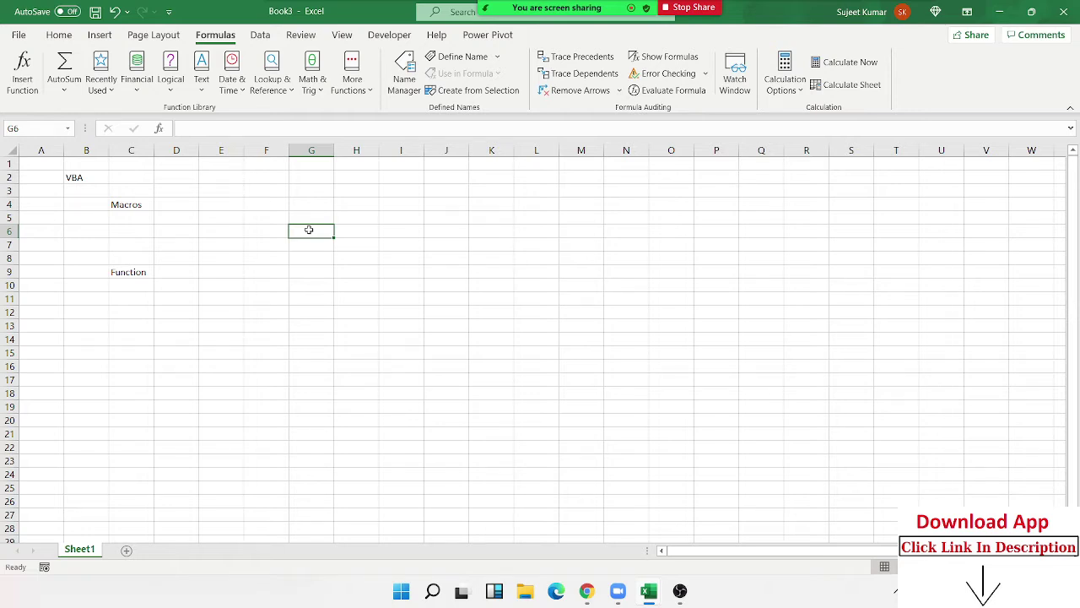
# Enter 'Userform' in cell C14 below Function, fixing the typo.
pyautogui.press('Down')
pyautogui.press('Down')
pyautogui.press('Down')
pyautogui.press('Left')
pyautogui.press('Left')
pyautogui.press('Left')
pyautogui.press('Left')
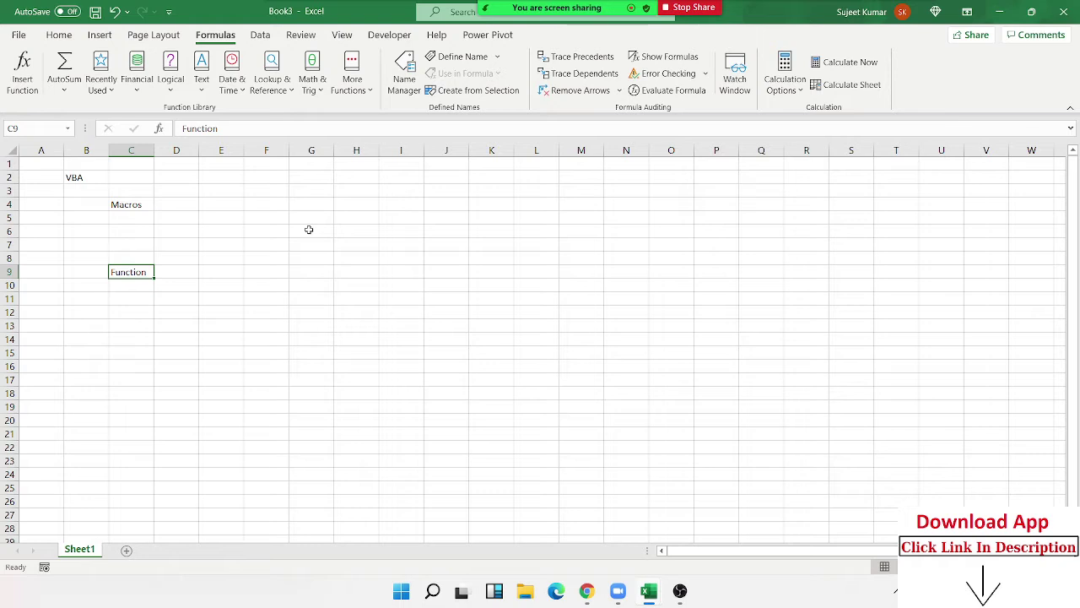
pyautogui.press('Down')
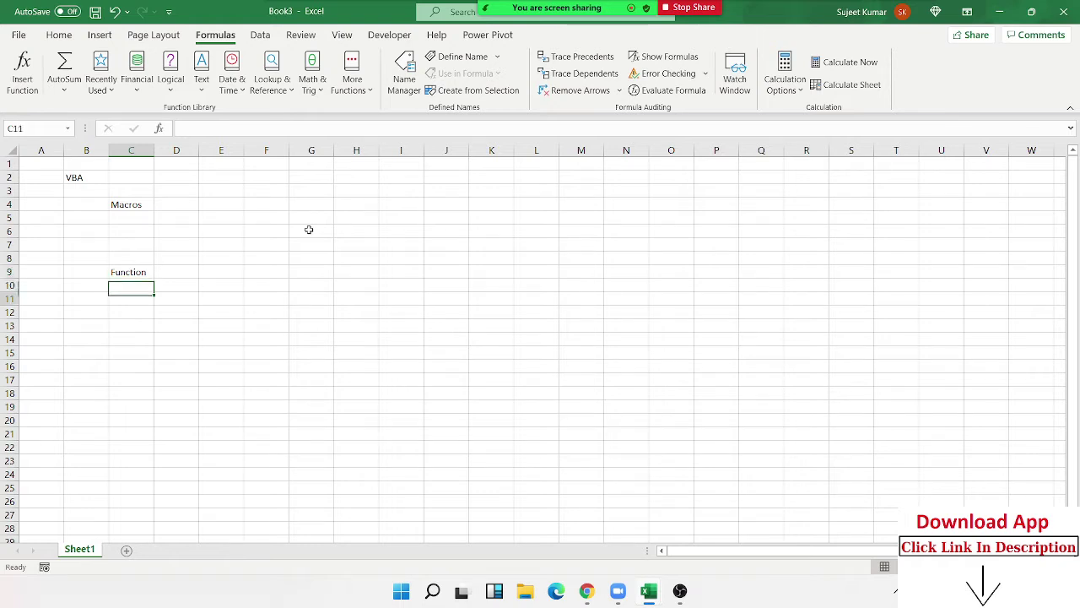
pyautogui.press('Down')
pyautogui.press('Down')
pyautogui.press('Down')
pyautogui.write('Use')
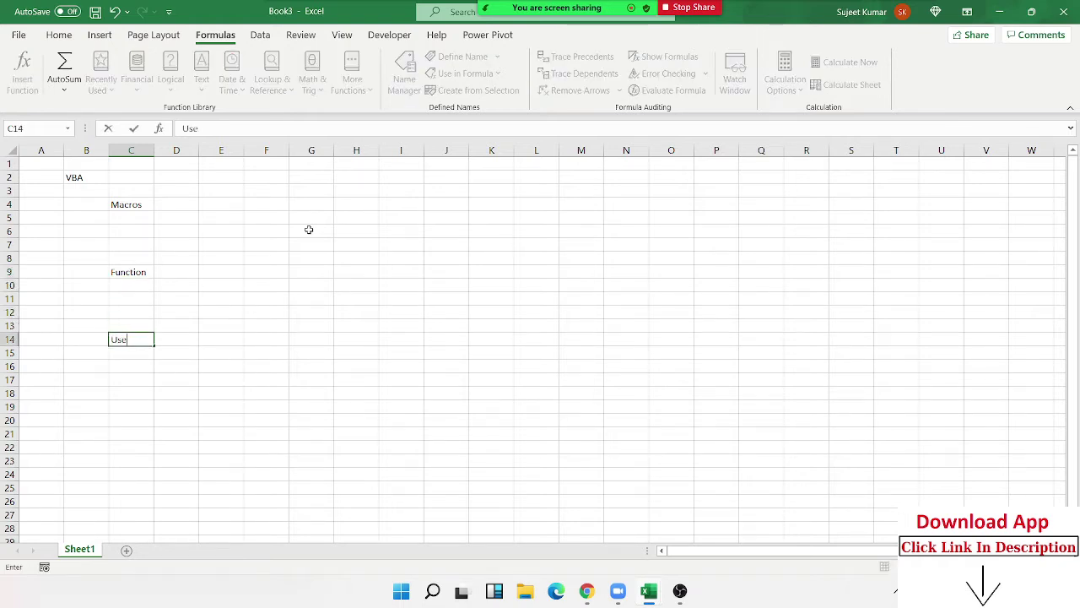
pyautogui.write('rfol')
pyautogui.press('BackSpace')
pyautogui.write('r')
pyautogui.write('m')
pyautogui.press('Return')
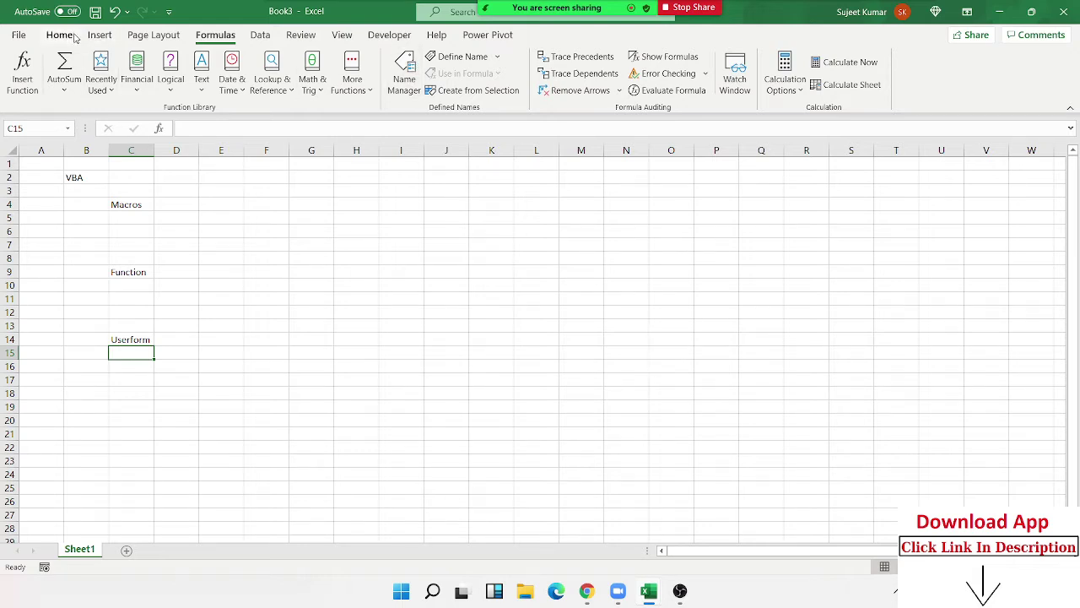
# Start a PivotTable from the Insert ribbon twice, once with J4 selected, cancelling each dialog.
pyautogui.click(99, 36)
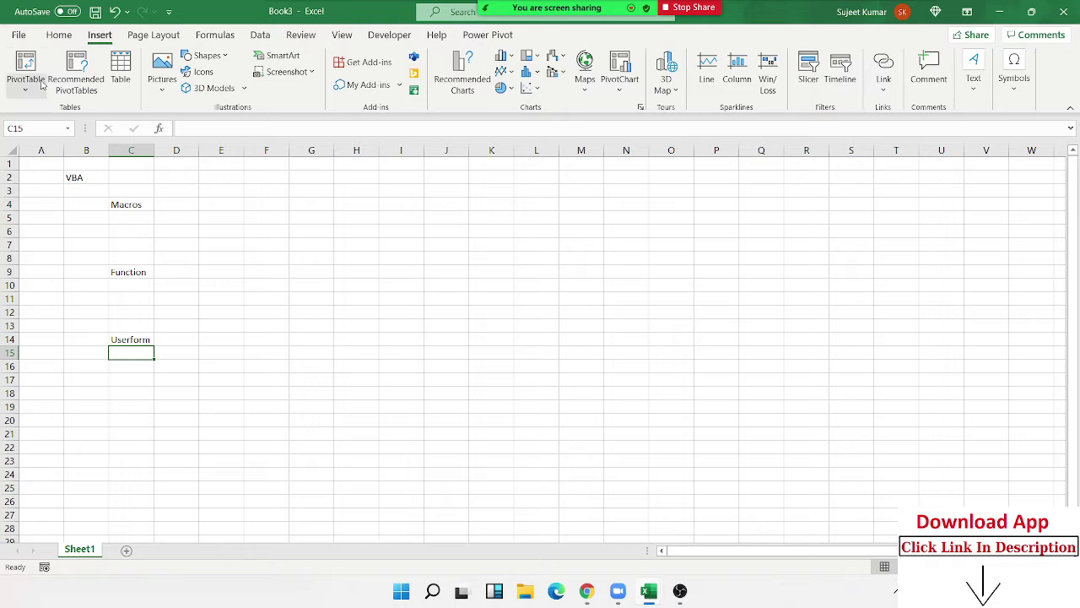
pyautogui.click(41, 84)
pyautogui.moveTo(400, 169); pyautogui.dragTo(453, 192)
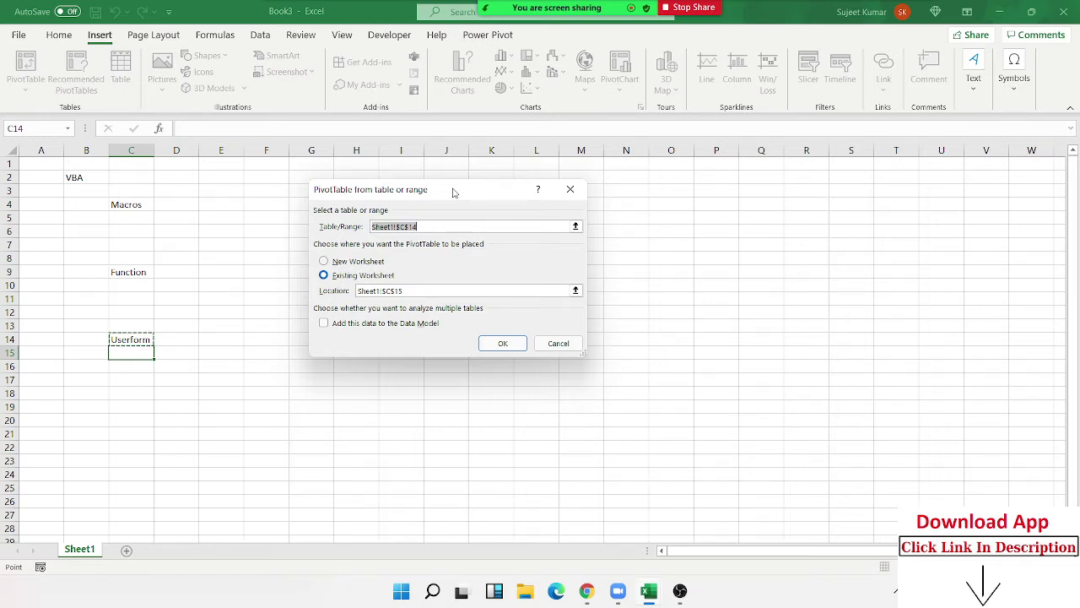
pyautogui.press('Escape')
pyautogui.click(430, 203)
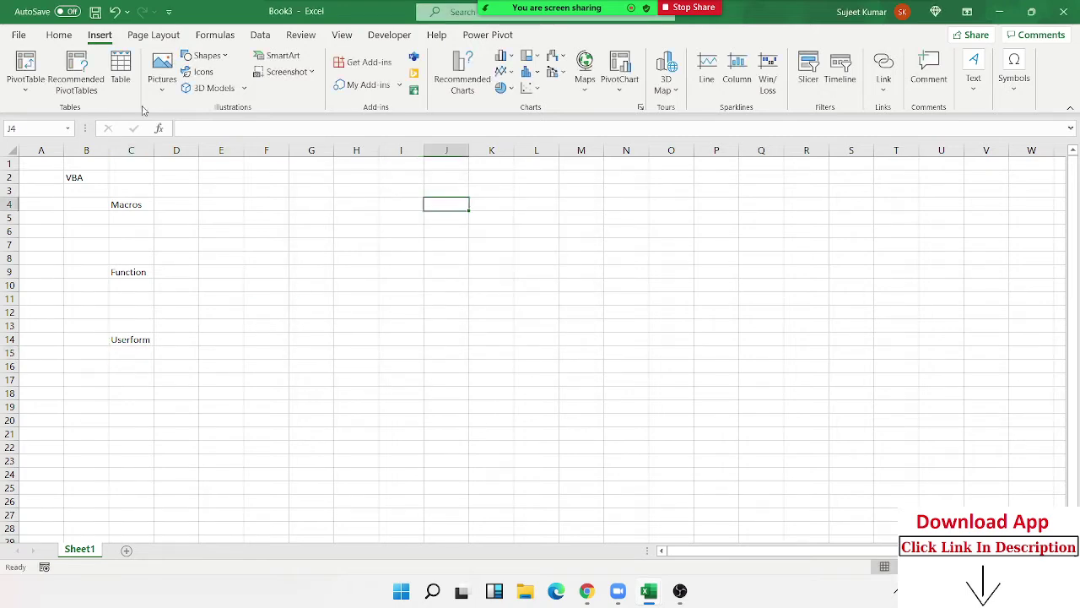
pyautogui.click(25, 68)
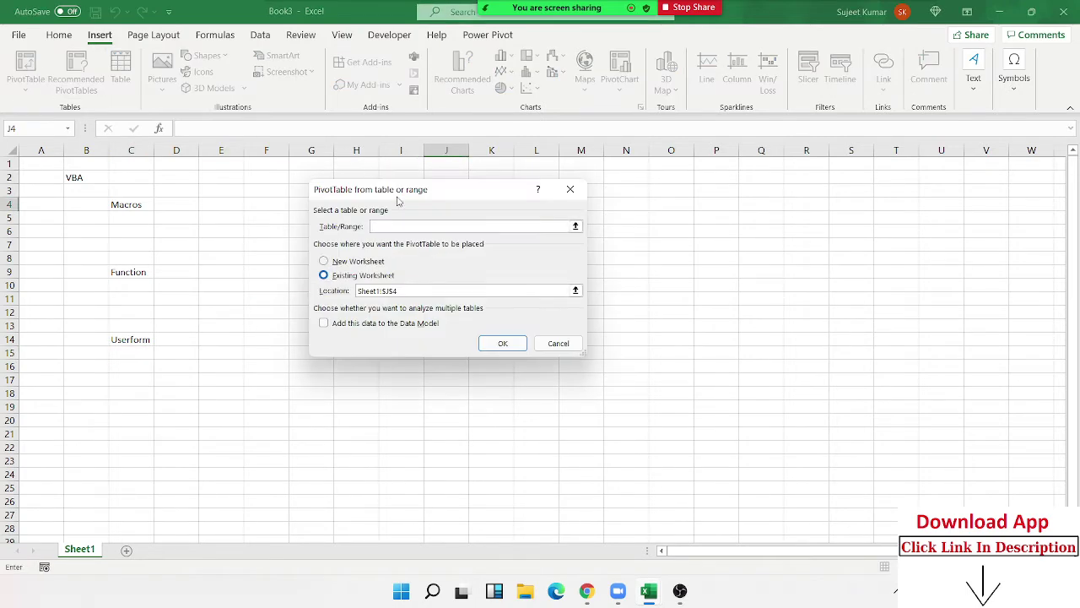
pyautogui.press('Escape')
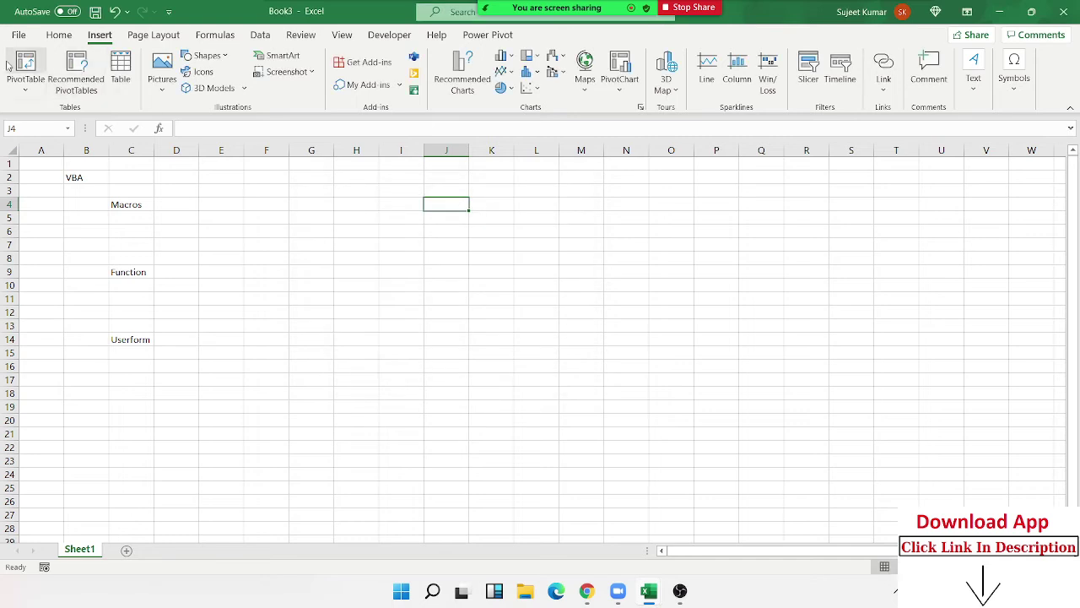
# Try the PivotTable dropdown's External Data Source and From Table/Range options, cancelling each dialog.
pyautogui.click(18, 65)
pyautogui.press('Escape')
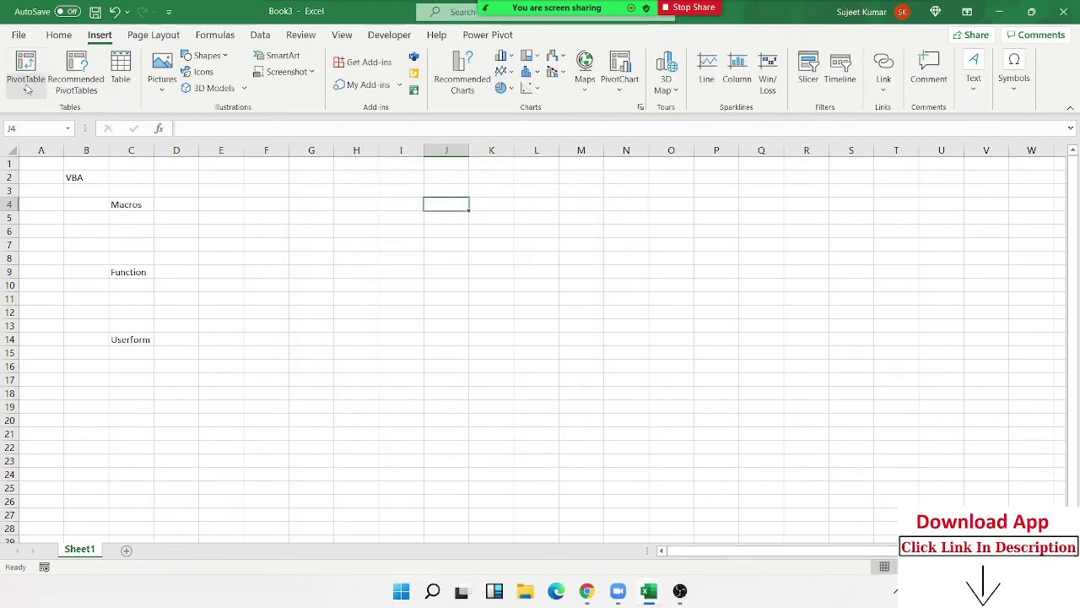
pyautogui.click(25, 84)
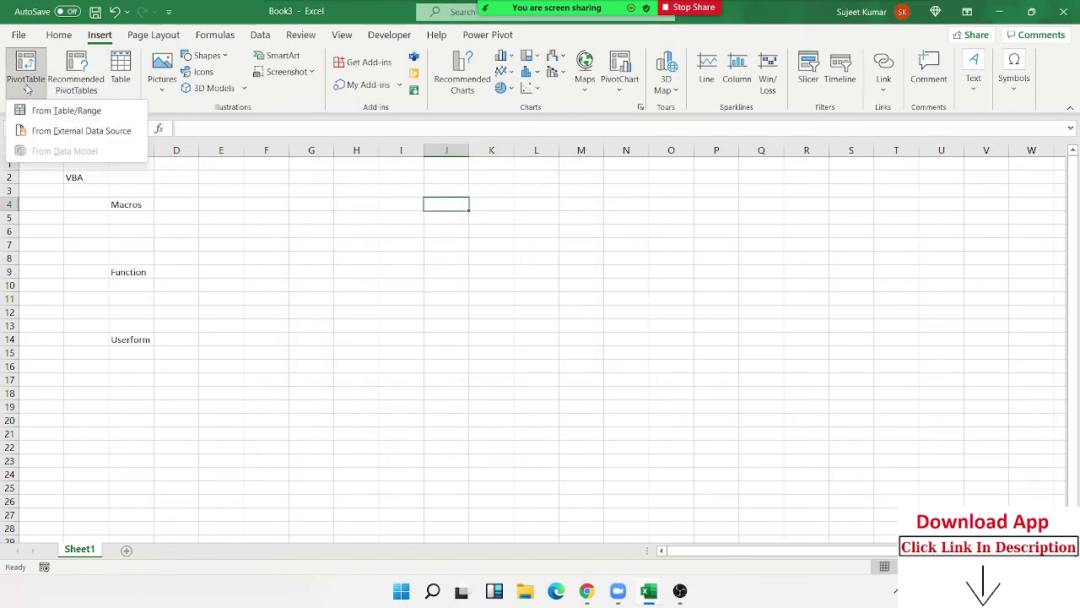
pyautogui.click(58, 133)
pyautogui.press('Escape')
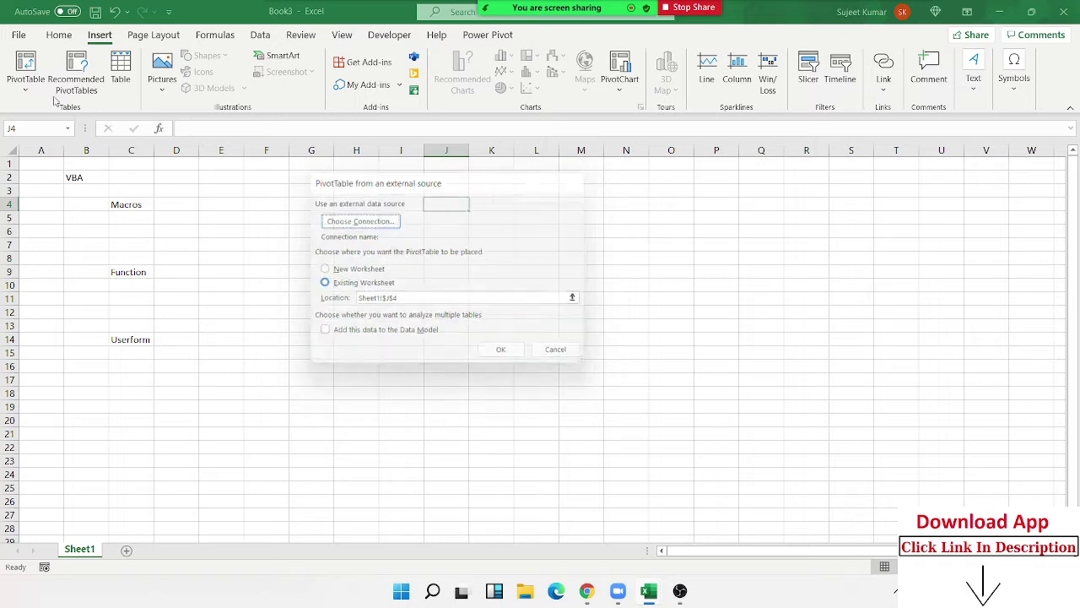
pyautogui.click(25, 84)
pyautogui.click(40, 110)
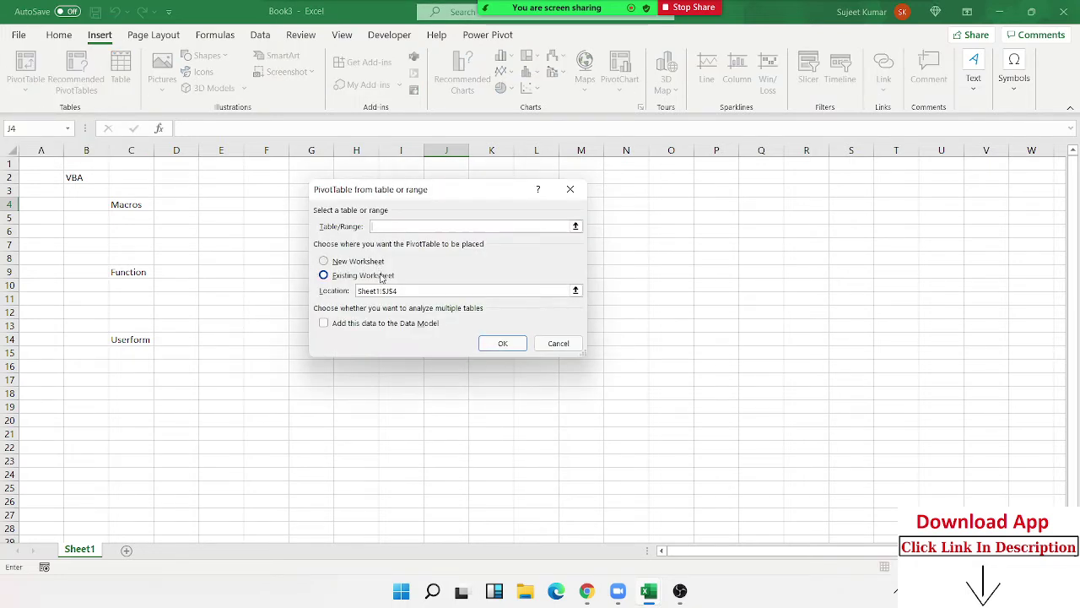
pyautogui.press('Escape')
# Open Format Cells for cell I6 from its context menu and nudge the dialog up and right.
pyautogui.rightClick(382, 230)
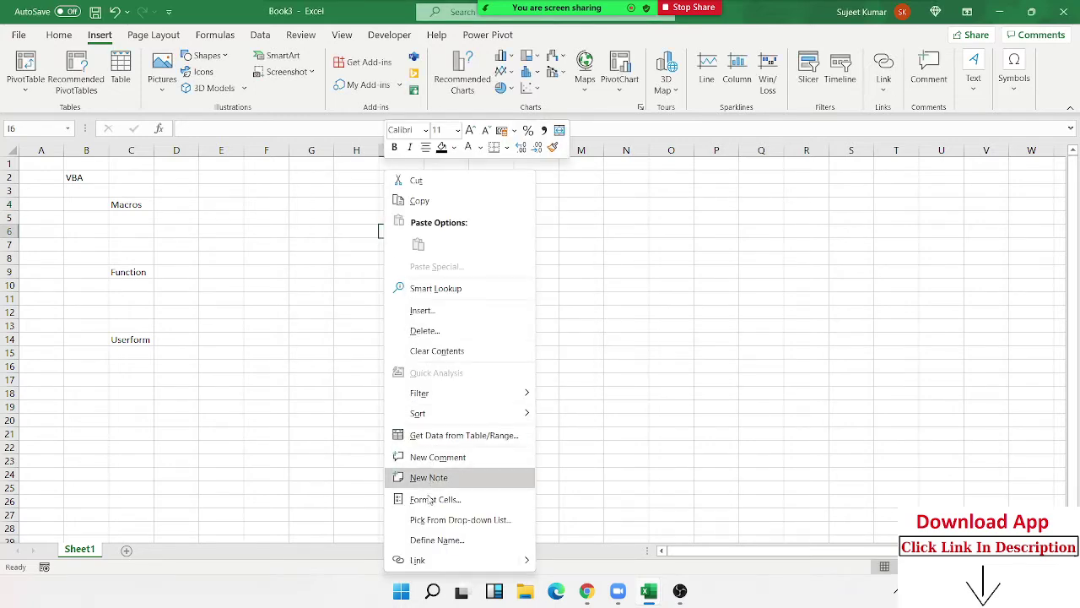
pyautogui.click(429, 500)
pyautogui.moveTo(372, 225); pyautogui.dragTo(394, 175)
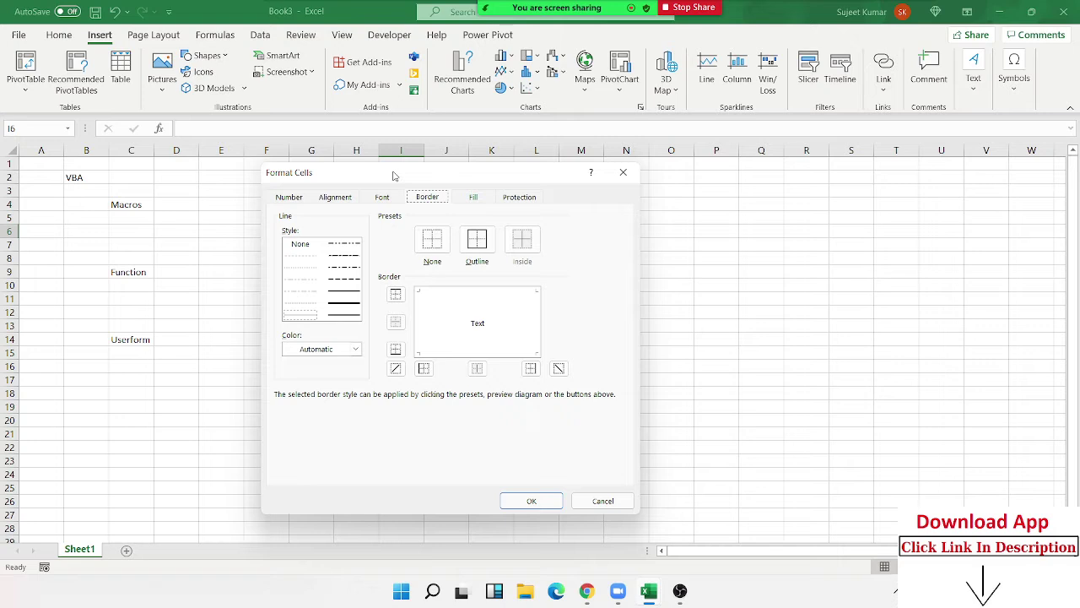
# Dismiss the Format Cells dialog without applying changes.
pyautogui.press('Escape')
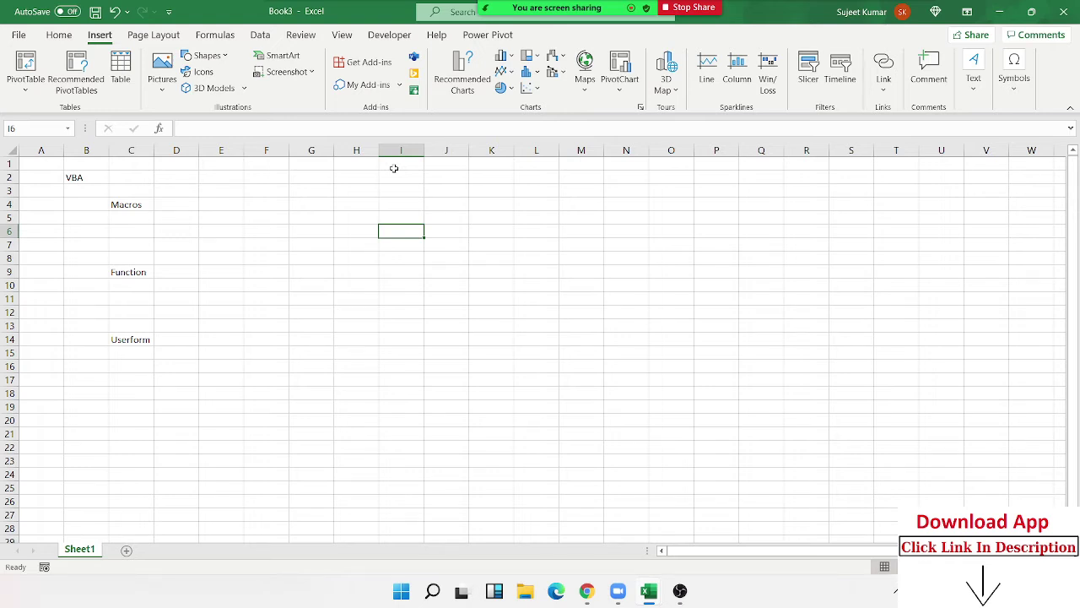
# From the Developer tab, launch the VBA editor, open ThisWorkbook's module and its object list.
pyautogui.click(389, 35)
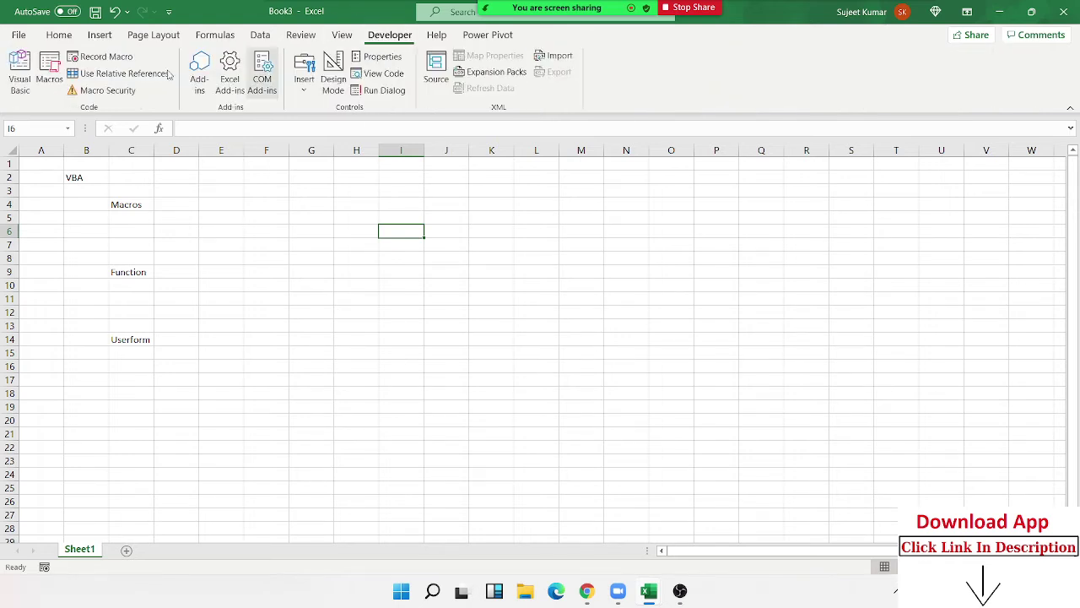
pyautogui.click(20, 80)
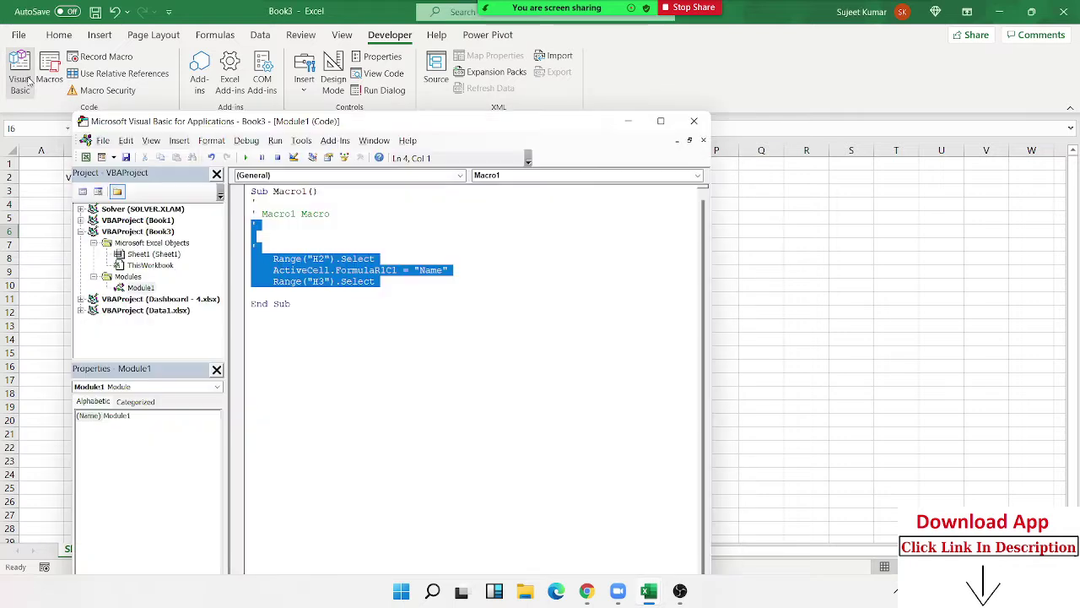
pyautogui.doubleClick(140, 265)
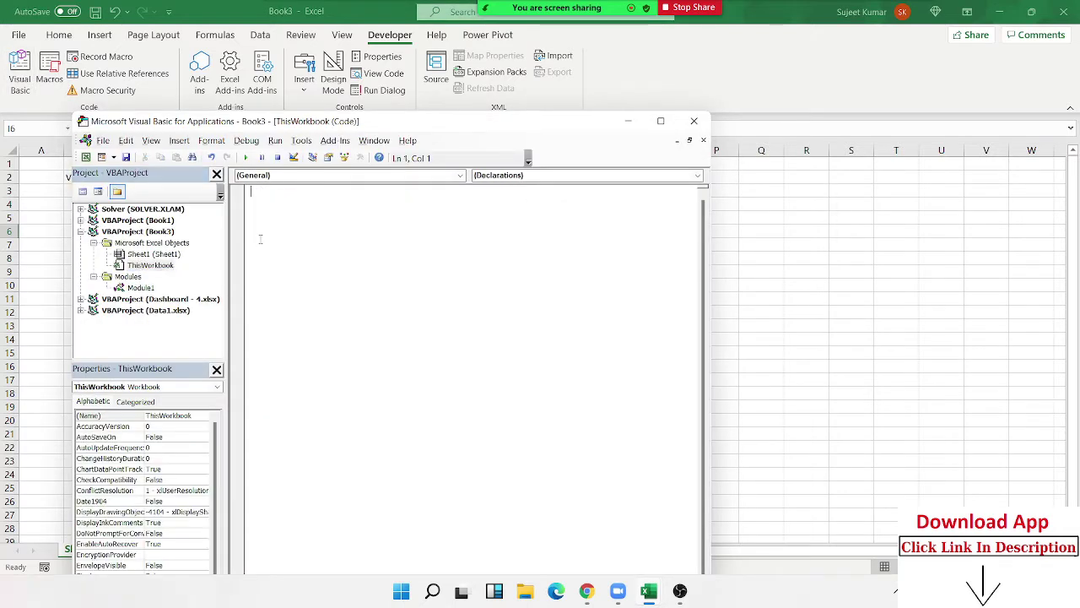
pyautogui.click(401, 176)
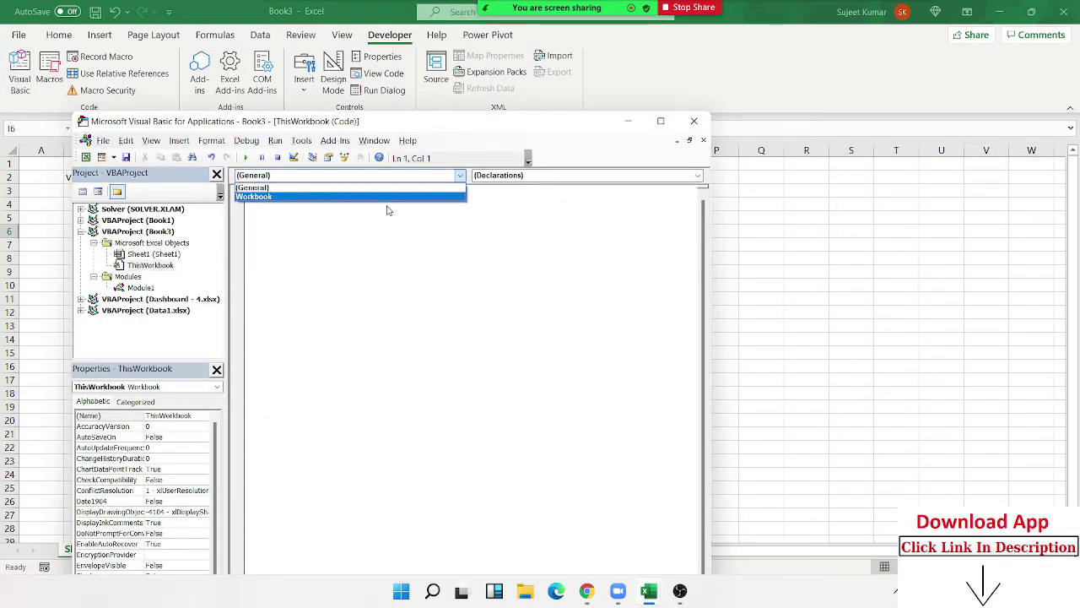
pyautogui.click(450, 187)
pyautogui.click(388, 175)
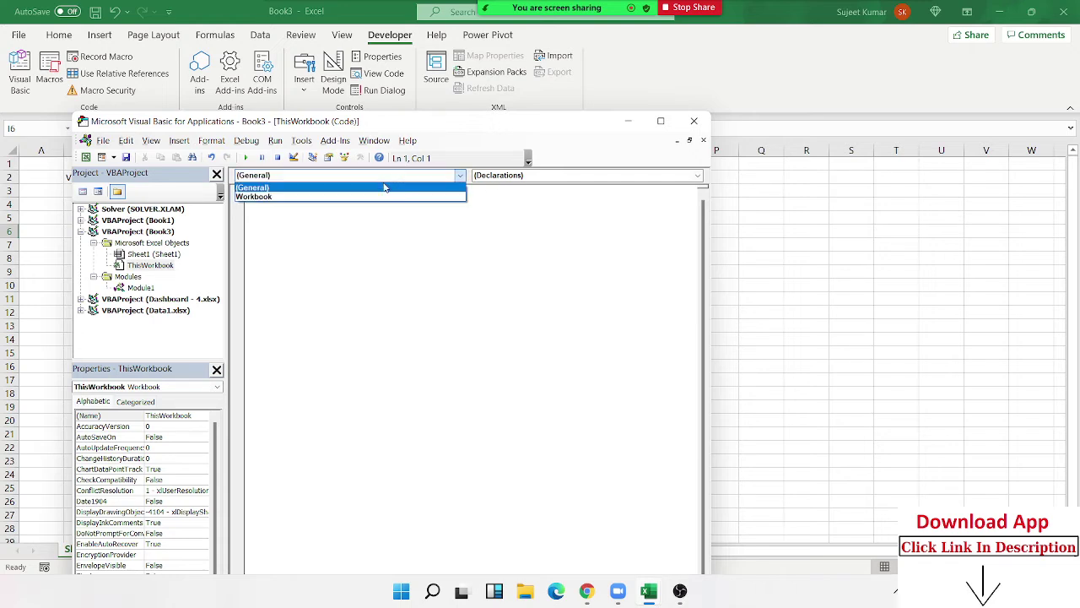
# Pick Workbook in the object list to insert the Private Sub Workbook_Open() stub.
pyautogui.click(378, 197)
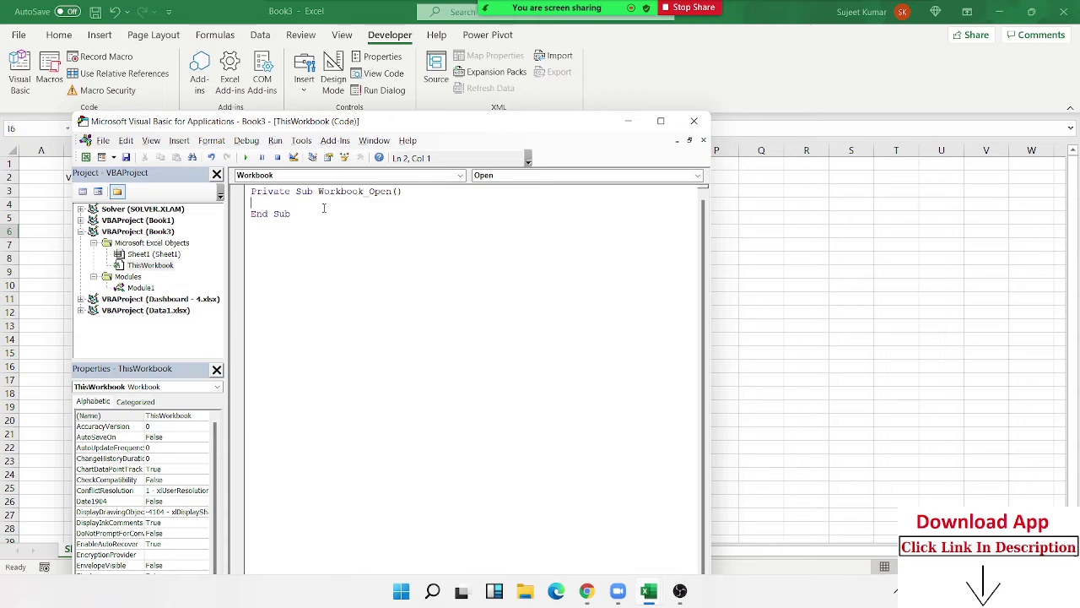
# Close the VBA editor and enter 1 in cell F12.
pyautogui.click(692, 118)
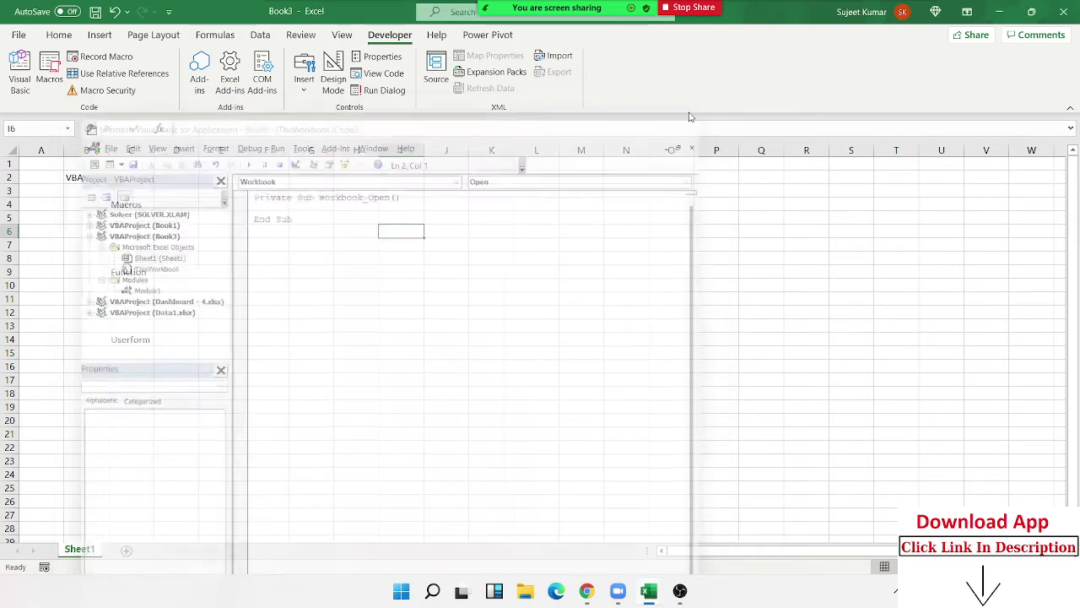
pyautogui.click(248, 311)
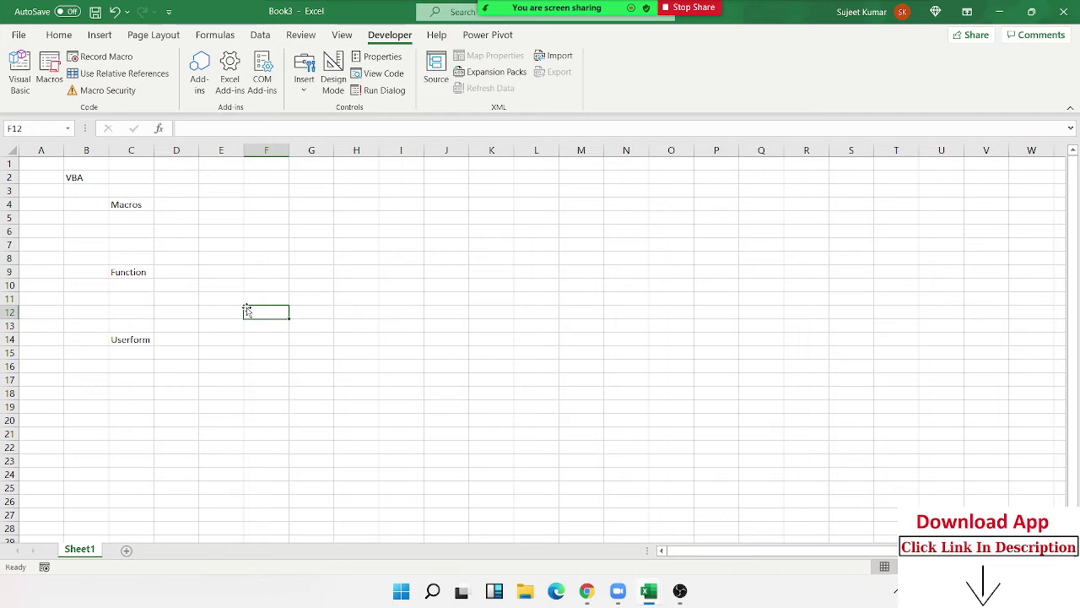
pyautogui.write('1')
pyautogui.hotkey('ctrl', 'Up')
# Enter a person's full name in G4, then edit it to remove the space between the names.
pyautogui.press('Right')
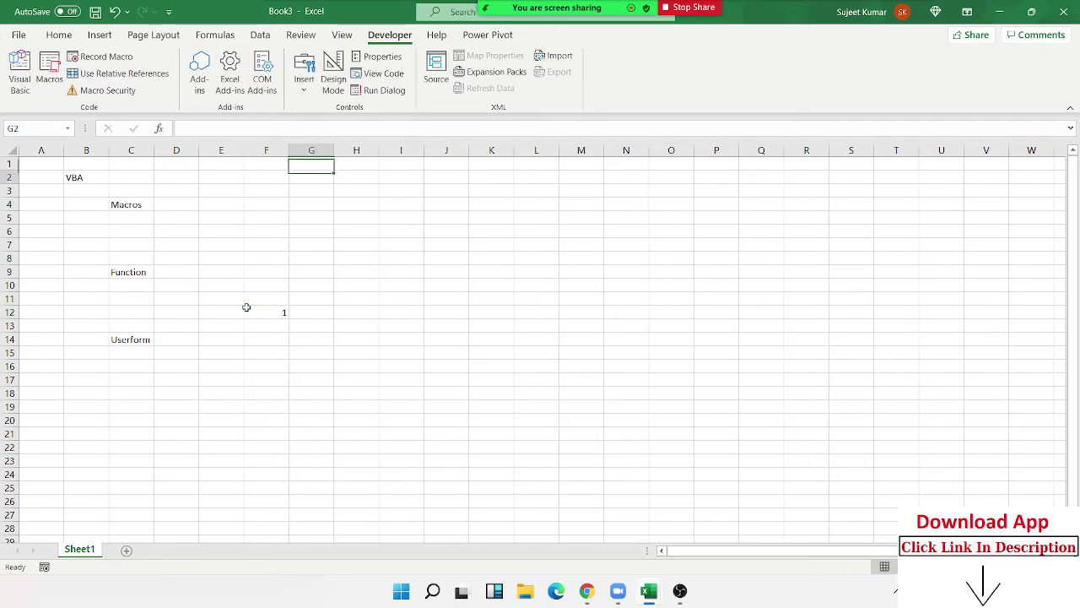
pyautogui.press('Down')
pyautogui.press('Down')
pyautogui.press('Down')
pyautogui.write('Sujee')
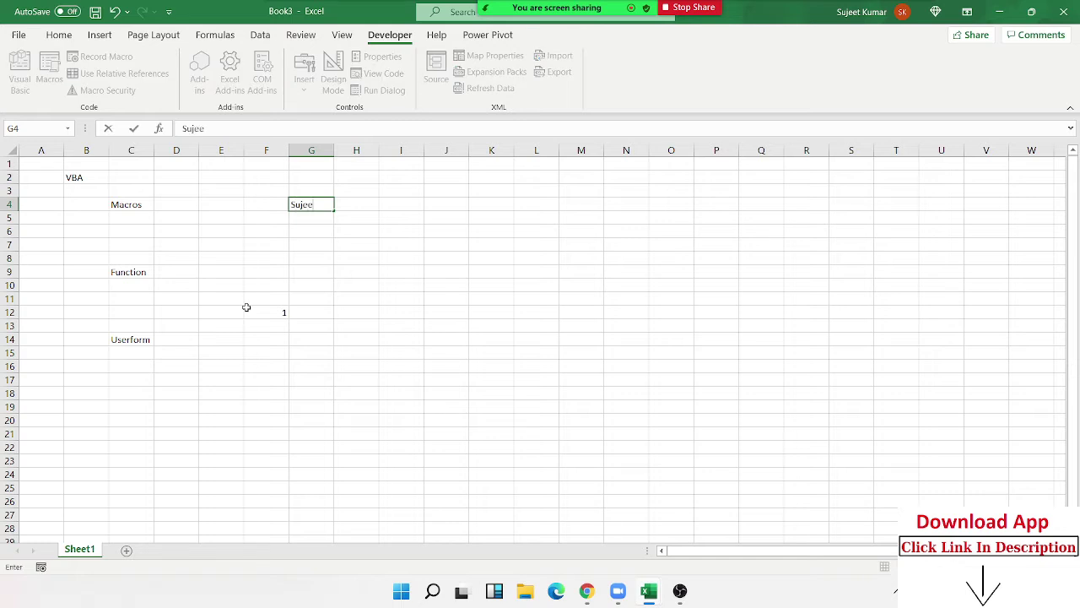
pyautogui.write('t K')
pyautogui.write('umar')
pyautogui.press('Return')
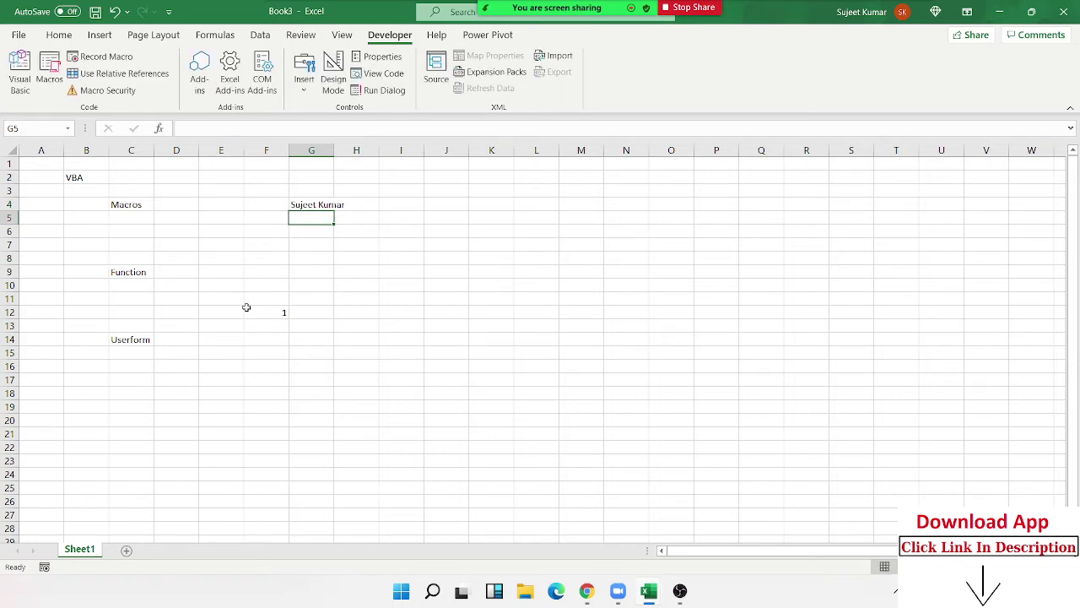
pyautogui.press('Up')
pyautogui.press('Down')
pyautogui.press('Up')
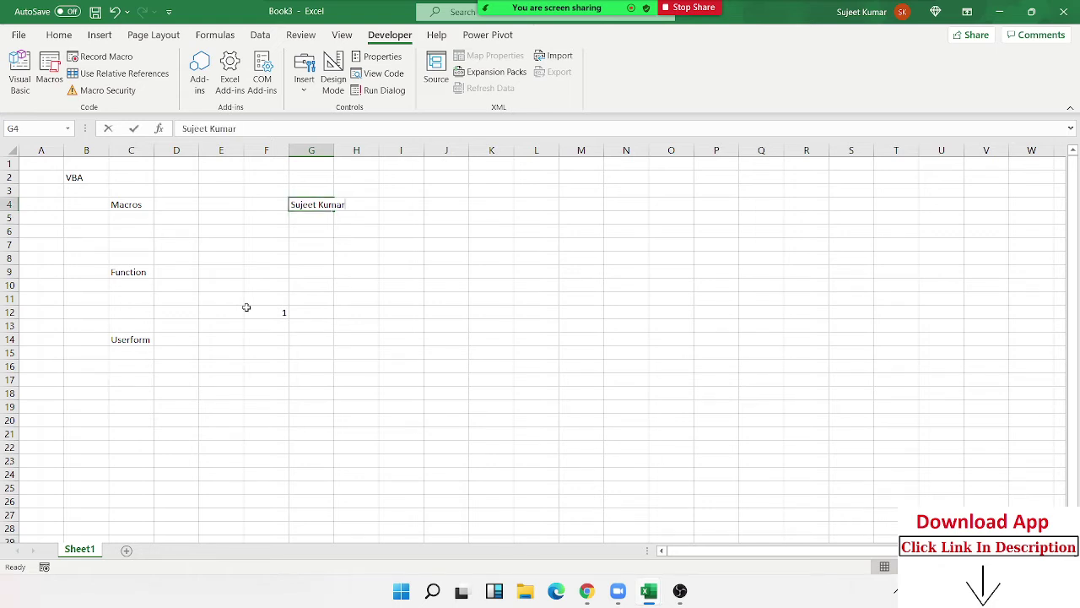
pyautogui.press('F2')
pyautogui.press('BackSpace')
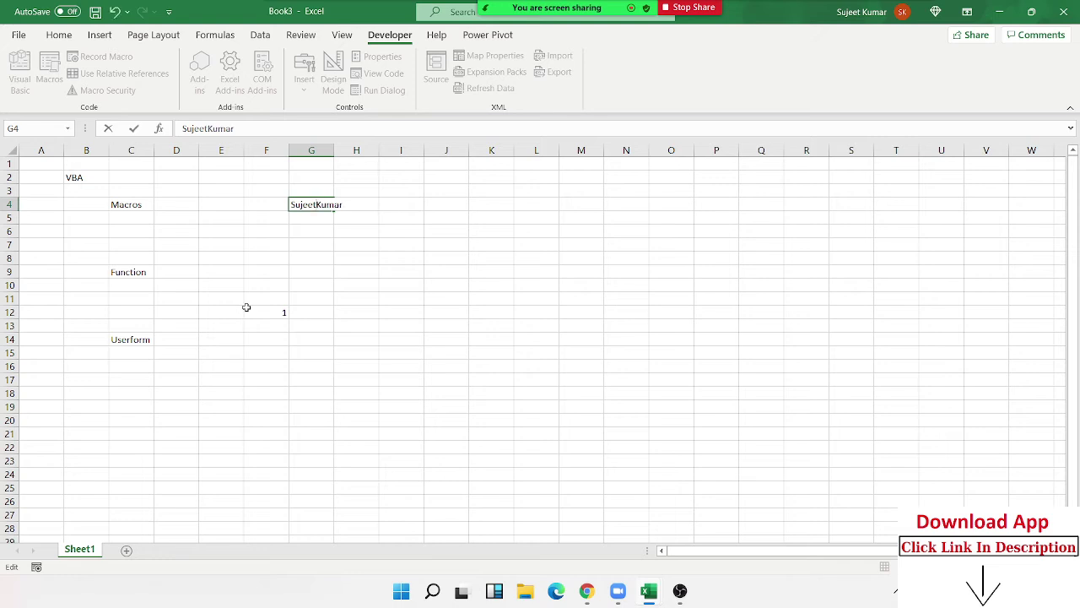
pyautogui.press('Return')
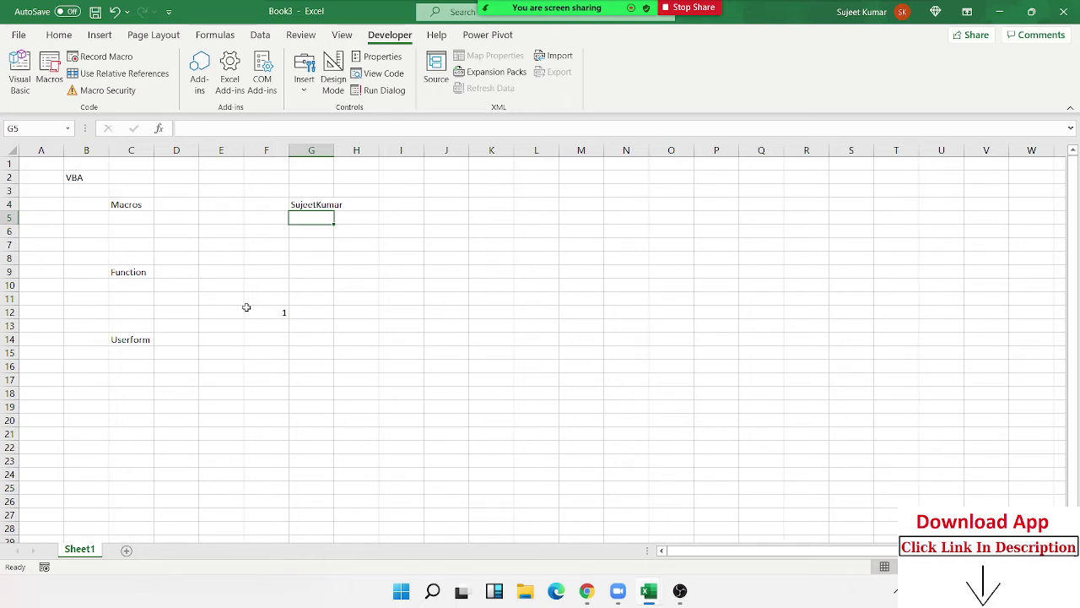
# Enter a second name in G5, then select G4:G5 and clear both entries.
pyautogui.write('ram')
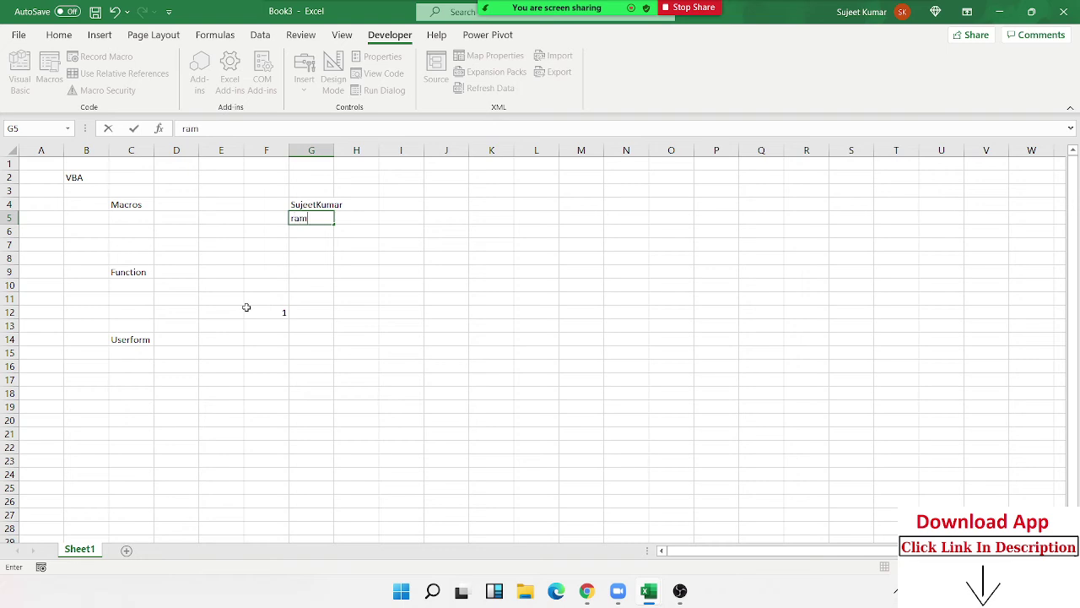
pyautogui.write('jiram')
pyautogui.press('Return')
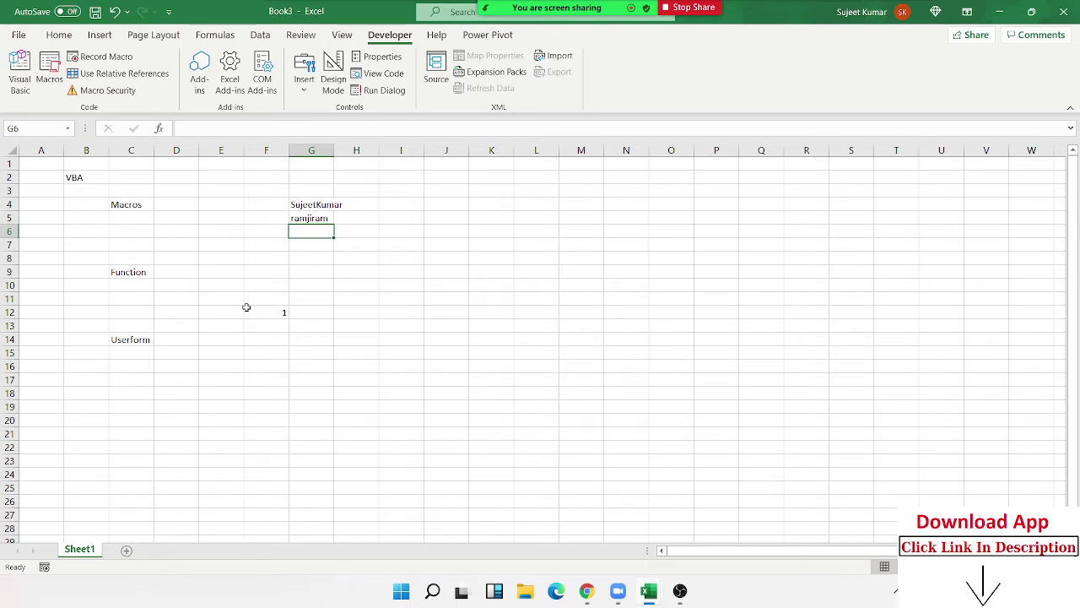
pyautogui.press('Up')
pyautogui.press('Up')
pyautogui.hotkey('shift', 'Down')
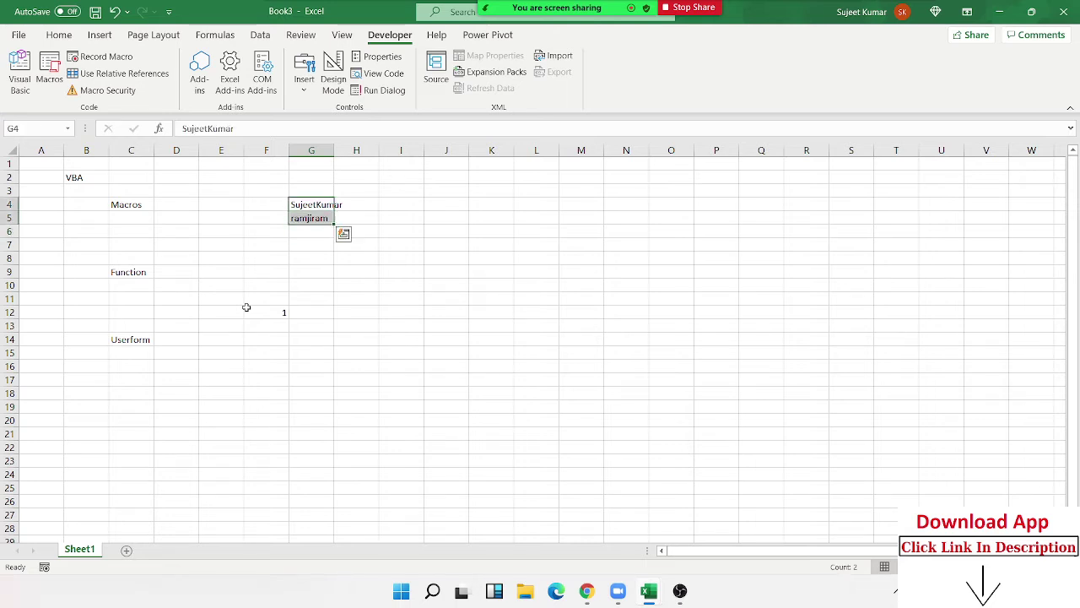
pyautogui.press('Delete')
pyautogui.press('Down')
pyautogui.press('Down')
pyautogui.press('Down')
pyautogui.press('Down')
pyautogui.press('Down')
pyautogui.press('Down')
# Move into column F, briefly selecting F10:F11, and finish on cell F8.
pyautogui.press('Left')
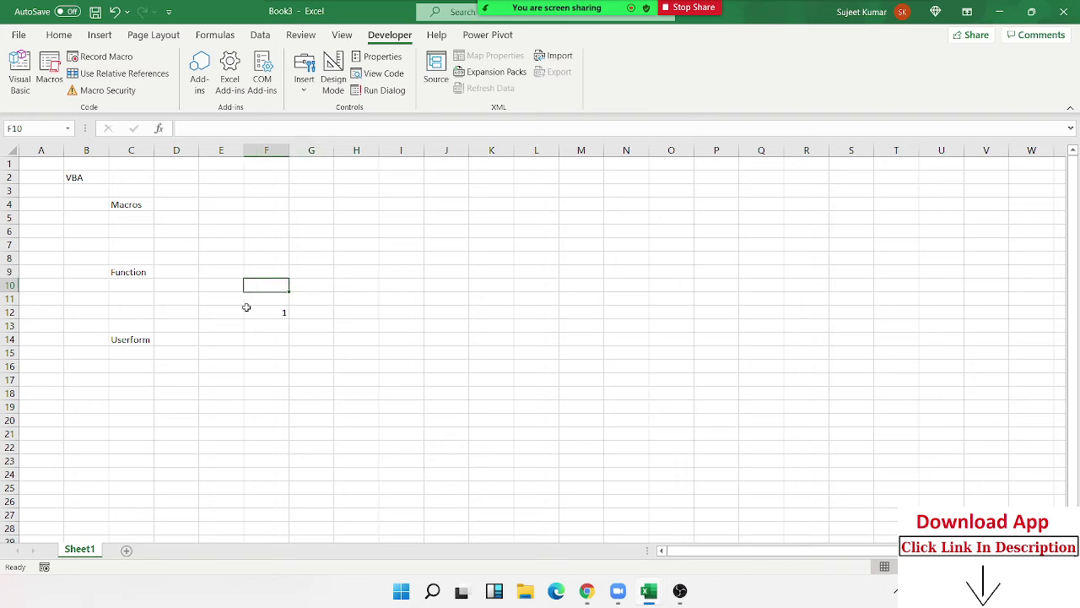
pyautogui.hotkey('shift', 'Down')
pyautogui.press('Up')
pyautogui.press('Up')
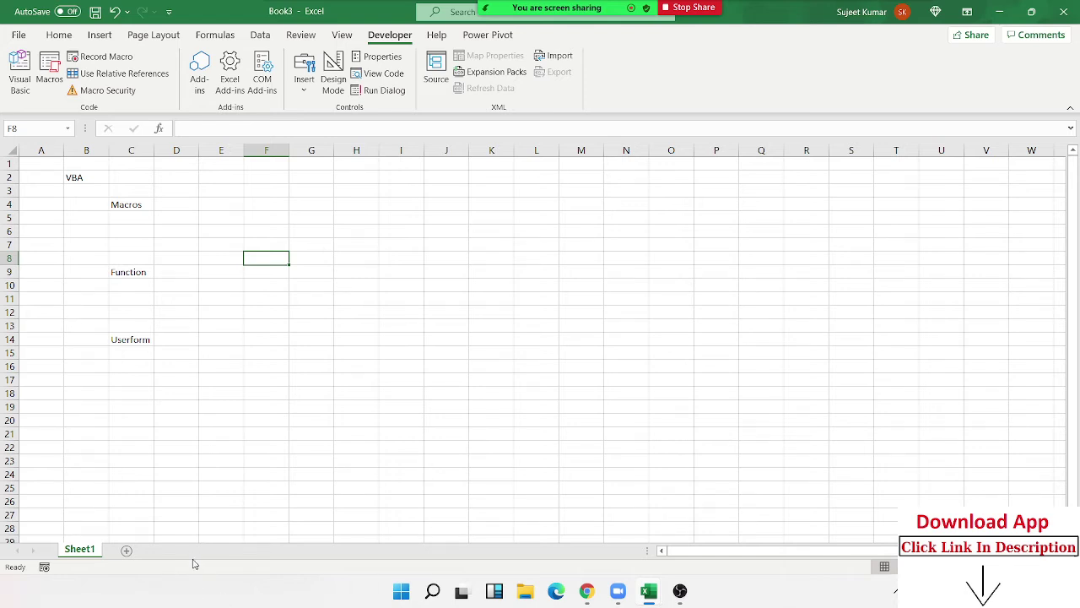
# Switch to Chrome and load the Google homepage in a new tab.
pyautogui.click(587, 590)
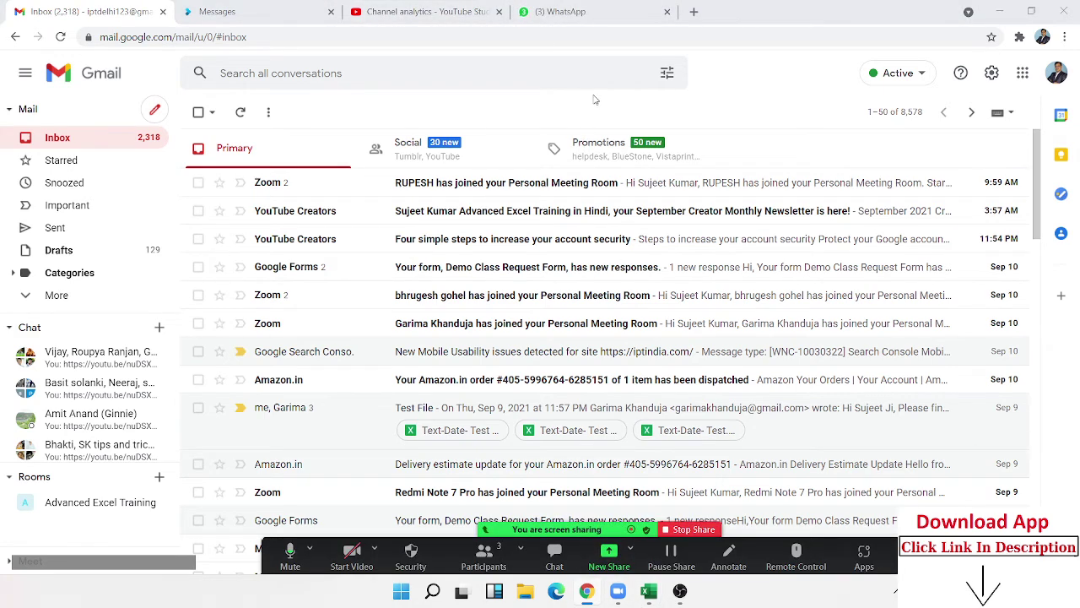
pyautogui.click(582, 17)
pyautogui.click(694, 12)
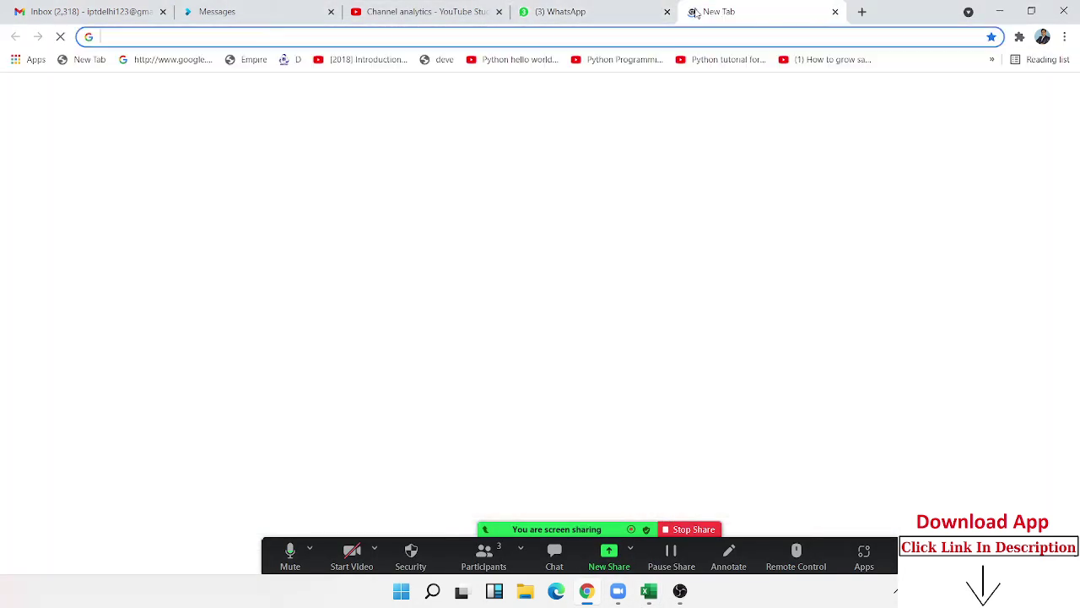
pyautogui.write('goo')
pyautogui.press('Return')
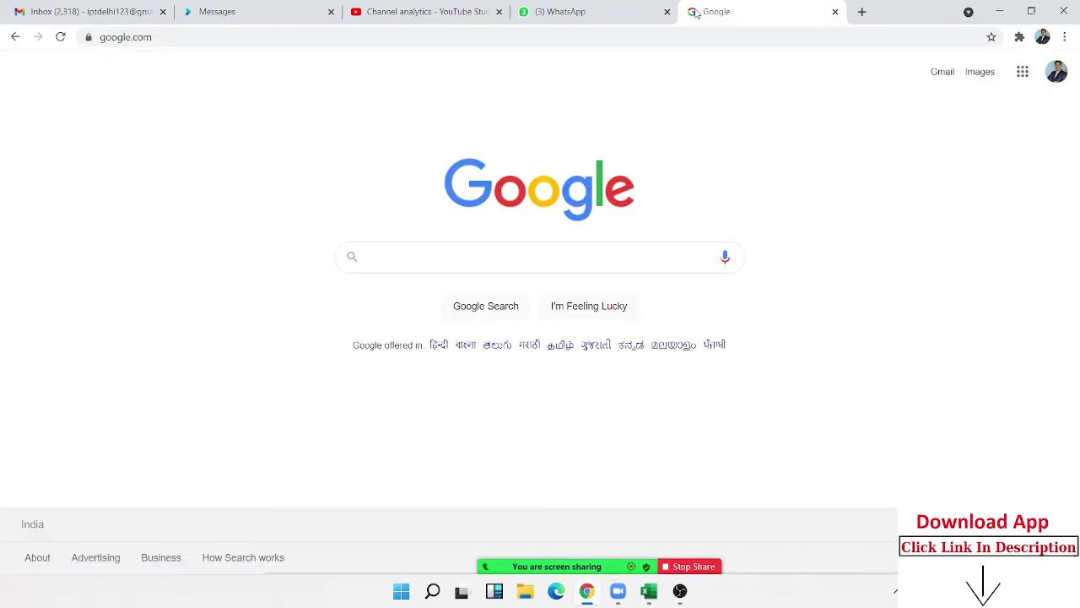
# Search Google for 'free ads posting sites' and scroll down to the MobileMonkey result.
pyautogui.write('free')
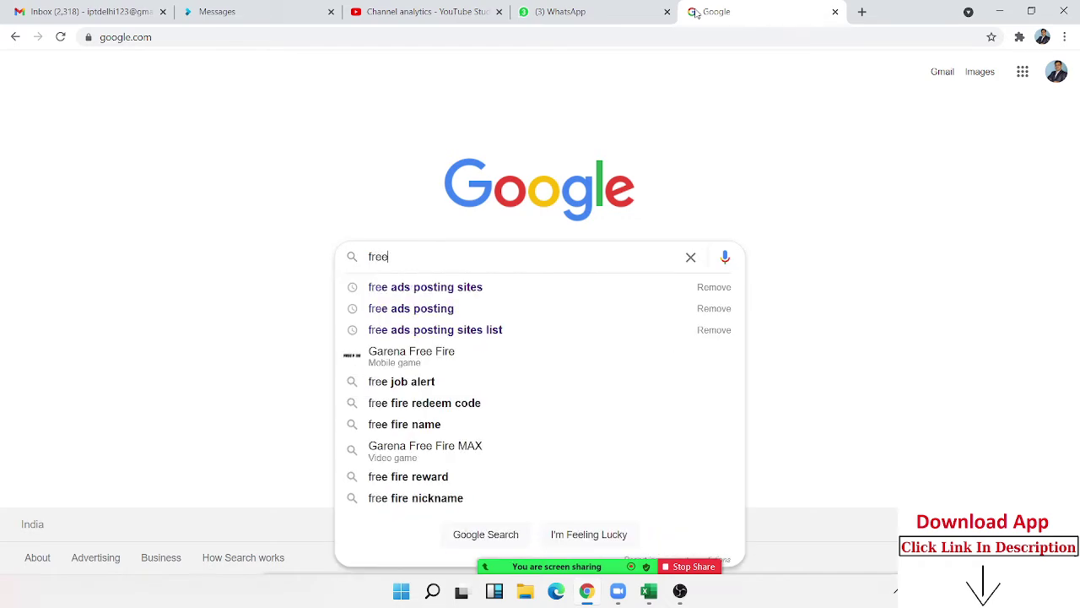
pyautogui.press('Down')
pyautogui.press('Return')
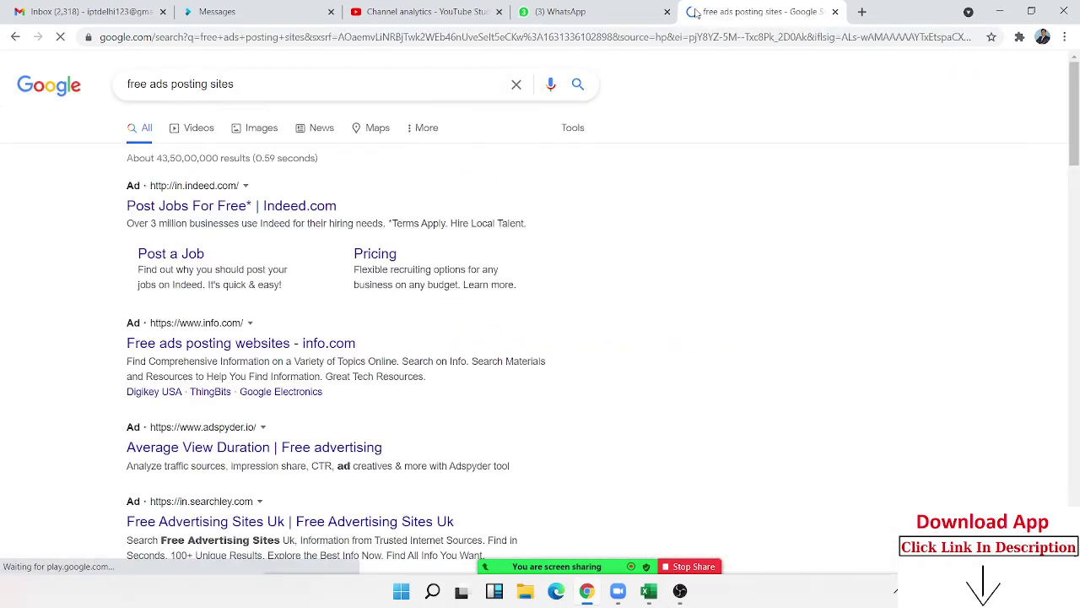
pyautogui.scroll(-2, 274, 380)
pyautogui.scroll(-2, 274, 380)
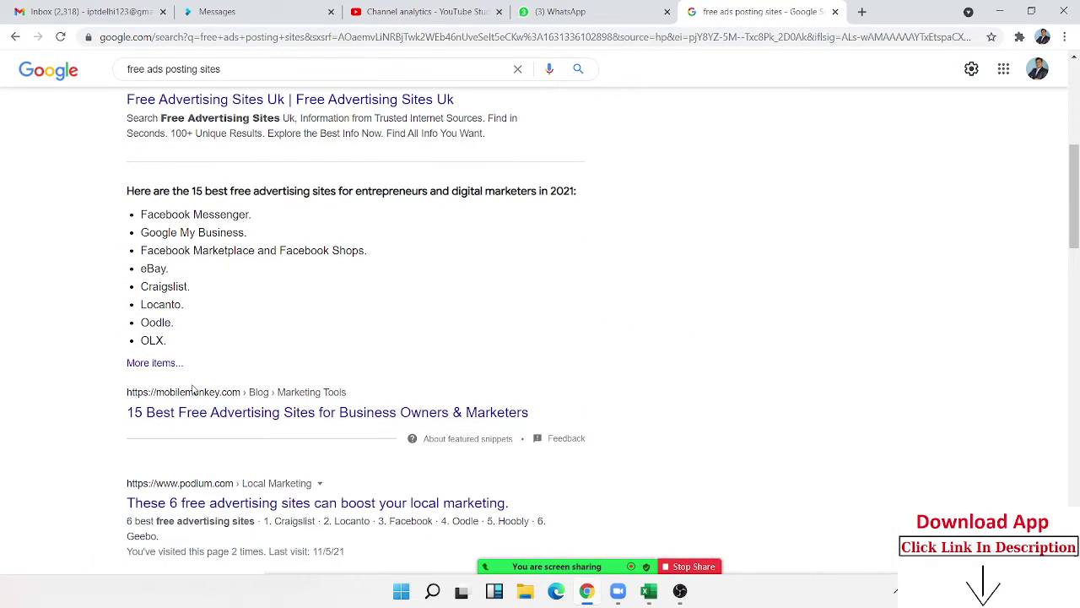
pyautogui.scroll(-2, 173, 418)
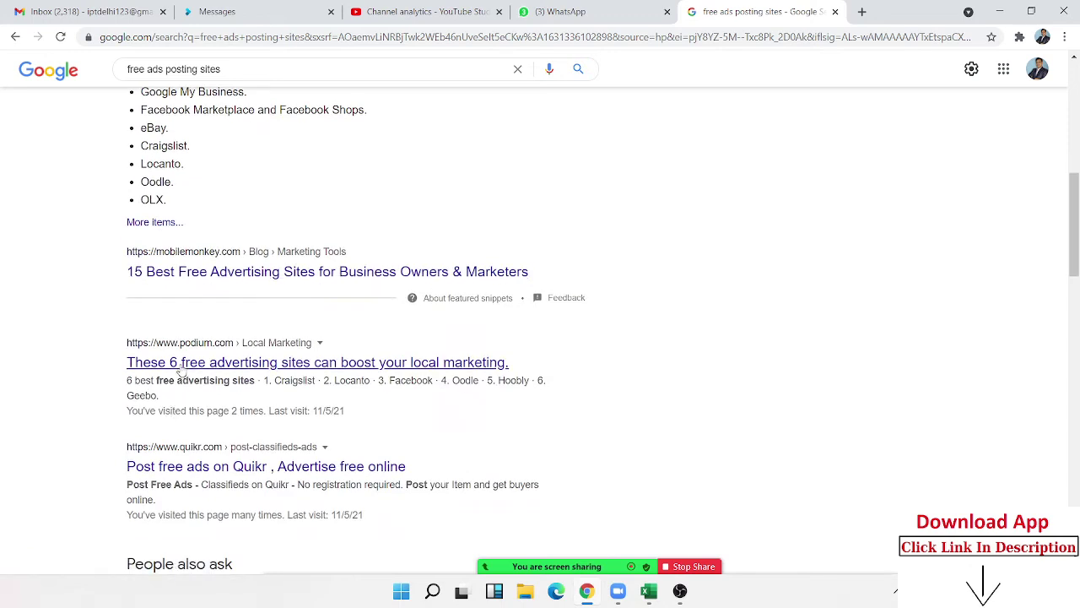
# Open the MobileMonkey article, scroll to its advertising sites list and dismiss the notification prompt.
pyautogui.click(196, 274)
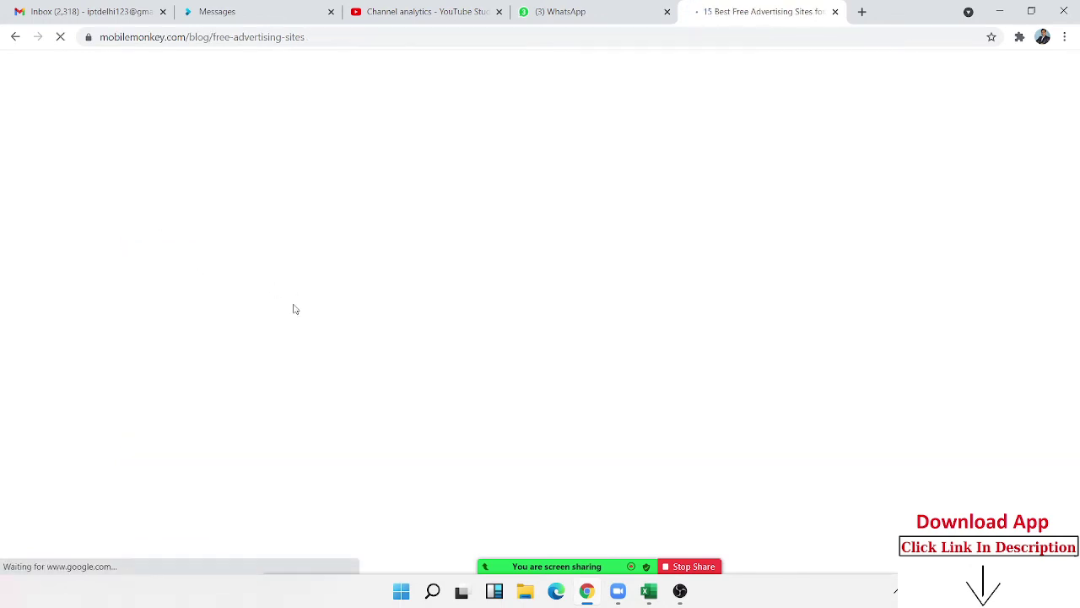
pyautogui.scroll(-5, 290, 321)
pyautogui.scroll(-2, 289, 321)
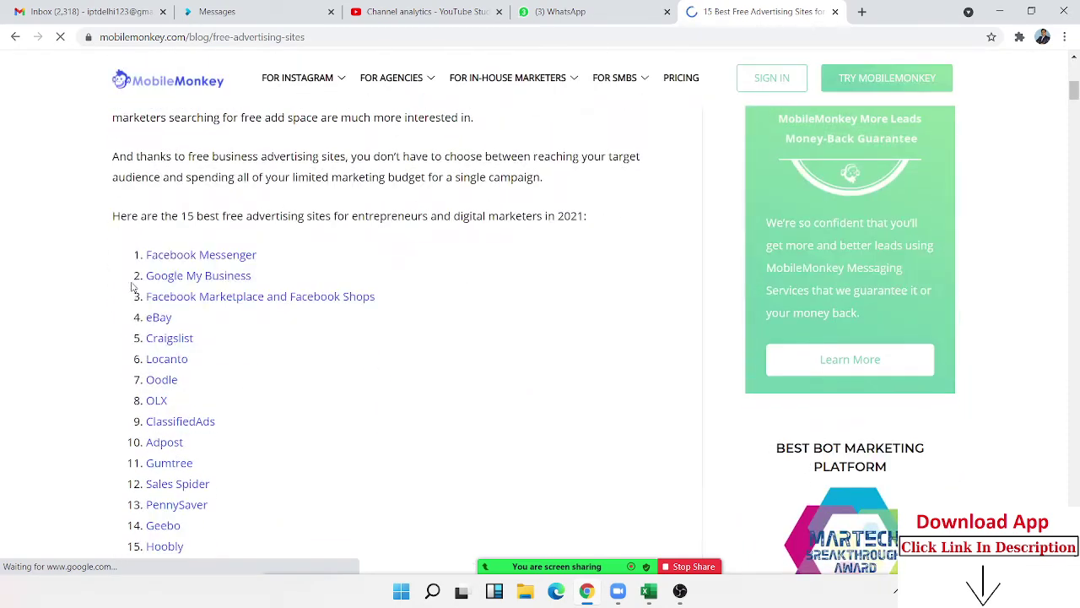
pyautogui.moveTo(135, 259); pyautogui.dragTo(181, 520)
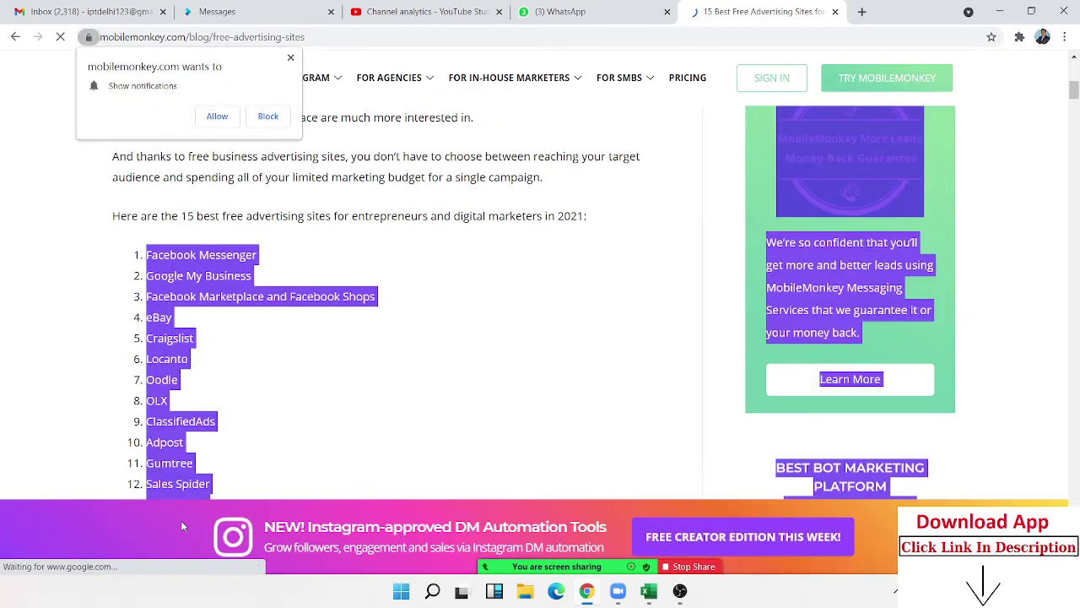
pyautogui.click(290, 58)
pyautogui.scroll(-1, 290, 234)
pyautogui.scroll(-3, 290, 234)
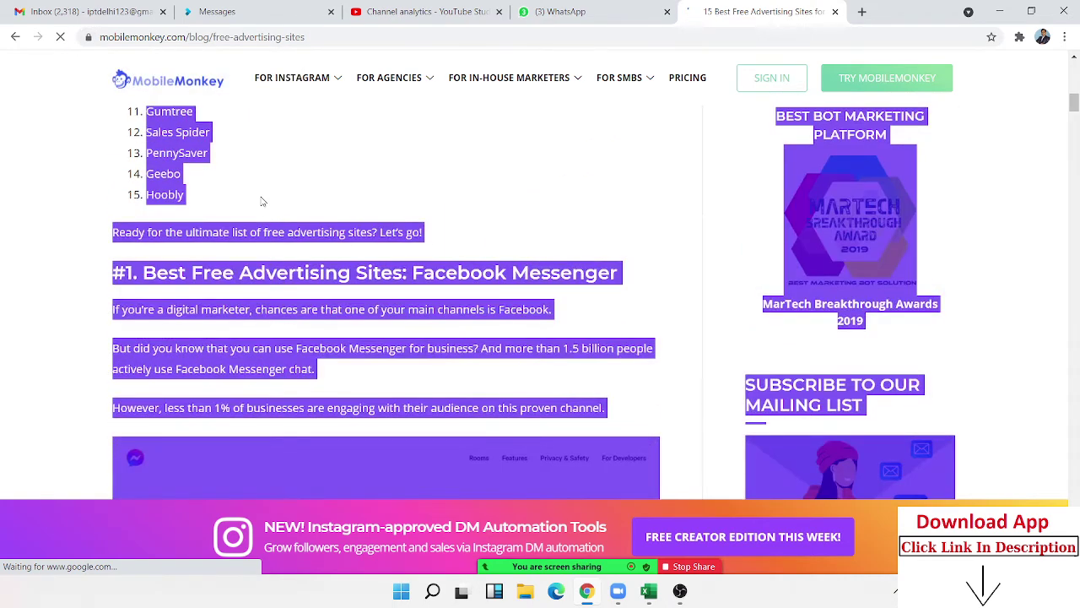
# Select the full numbered list of 15 advertising sites and return to the Excel workbook.
pyautogui.click(233, 207)
pyautogui.moveTo(233, 207); pyautogui.dragTo(137, 120)
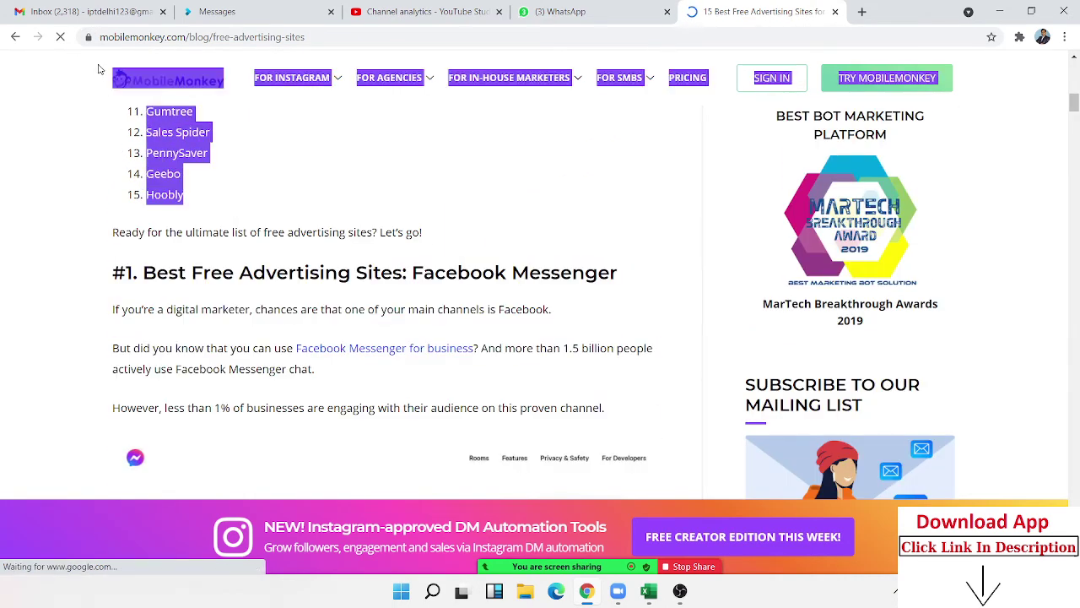
pyautogui.scroll(2, 137, 121)
pyautogui.scroll(1, 159, 180)
pyautogui.scroll(1, 156, 176)
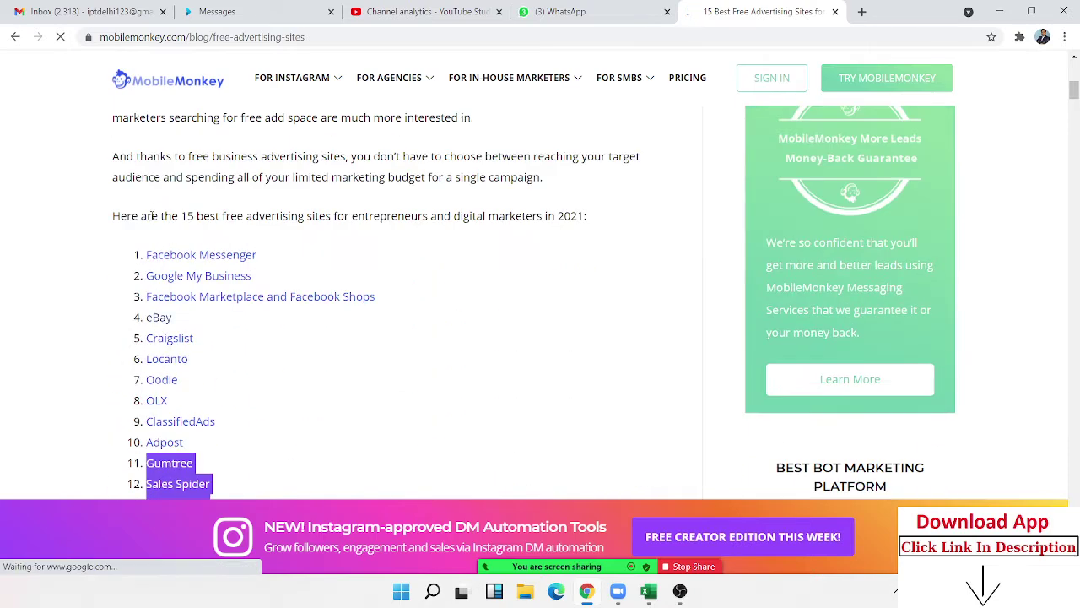
pyautogui.moveTo(143, 255); pyautogui.dragTo(141, 254)
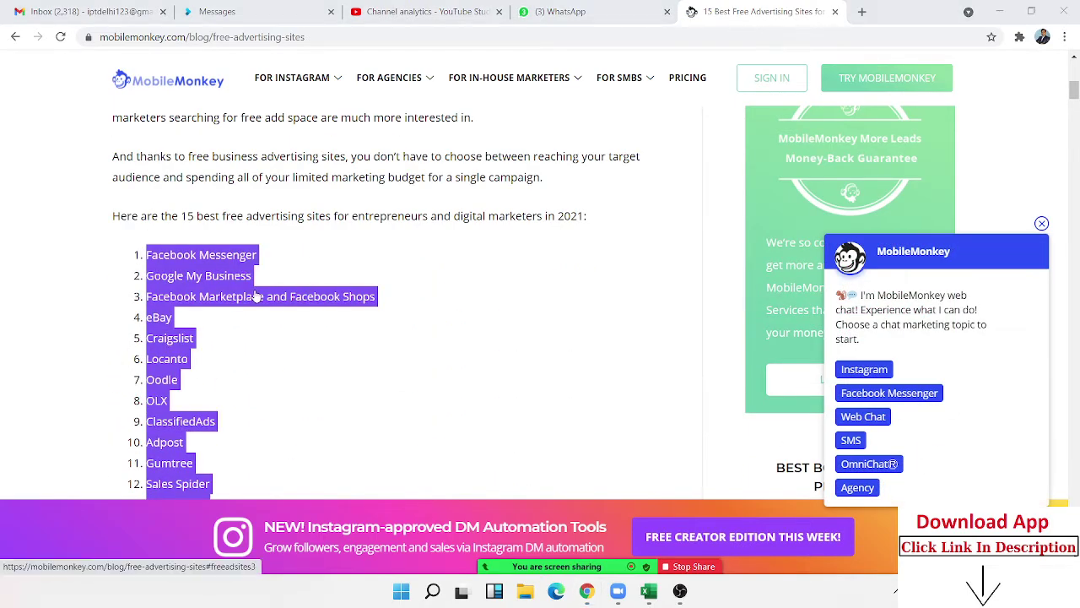
pyautogui.hotkey('alt', 'Tab')
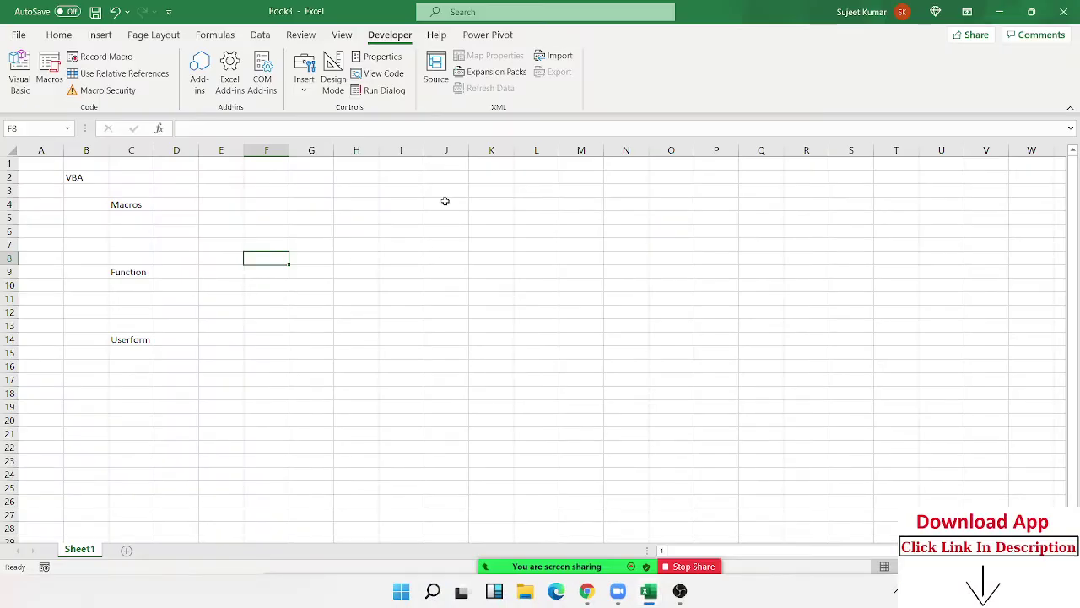
# Paste the copied site list into J1 and turn off text wrapping for it.
pyautogui.click(447, 166)
pyautogui.hotkey('ctrl', 'v')
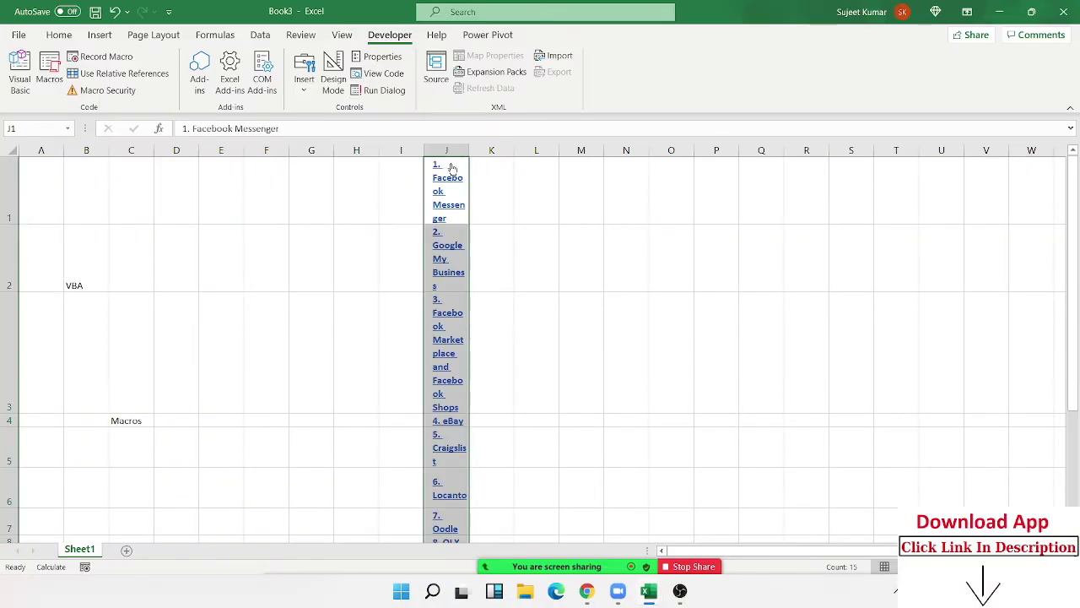
pyautogui.click(59, 34)
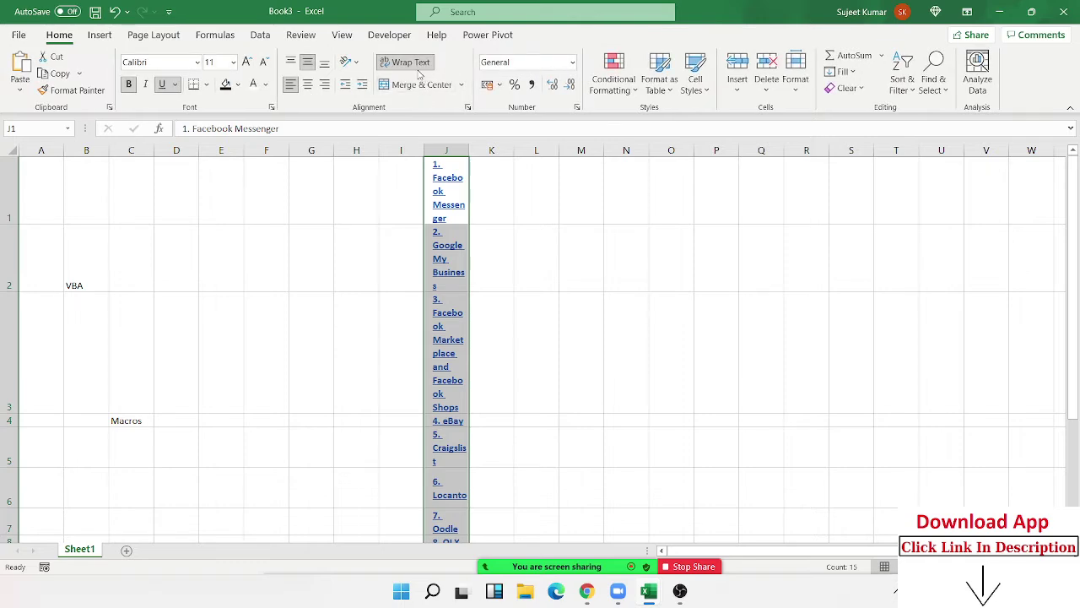
pyautogui.click(409, 63)
pyautogui.click(382, 235)
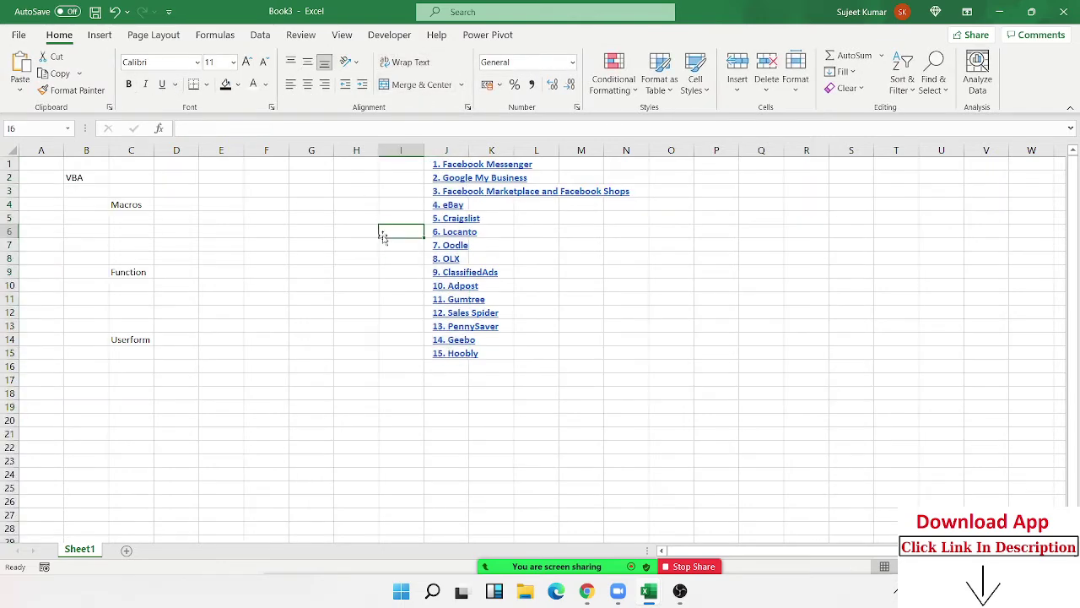
# Hide Chrome to return to the workbook and autofit column J to the link text.
pyautogui.hotkey('alt', 'Tab')
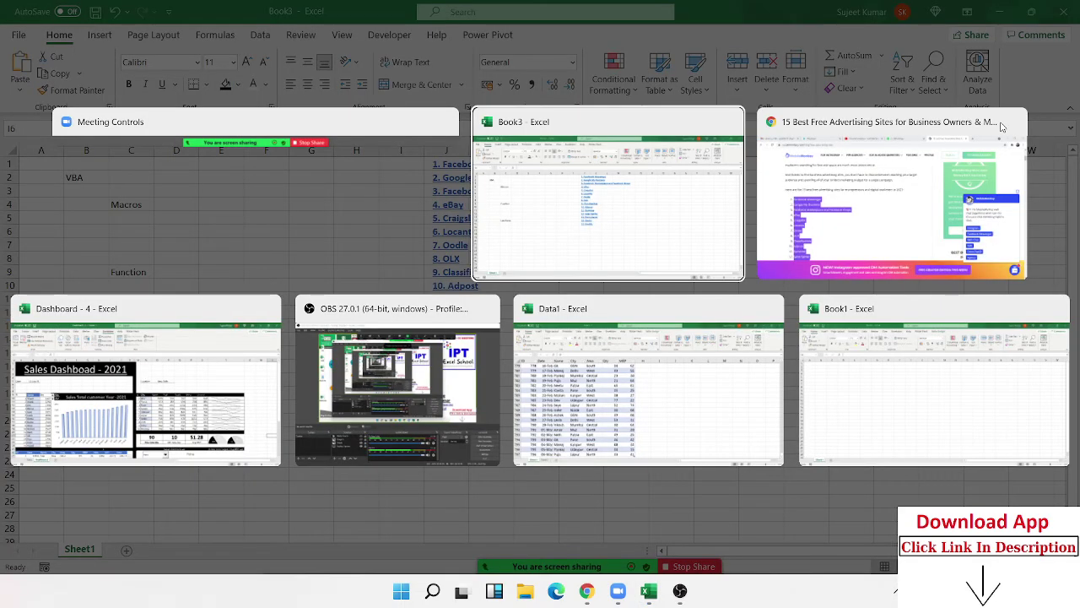
pyautogui.click(1002, 127)
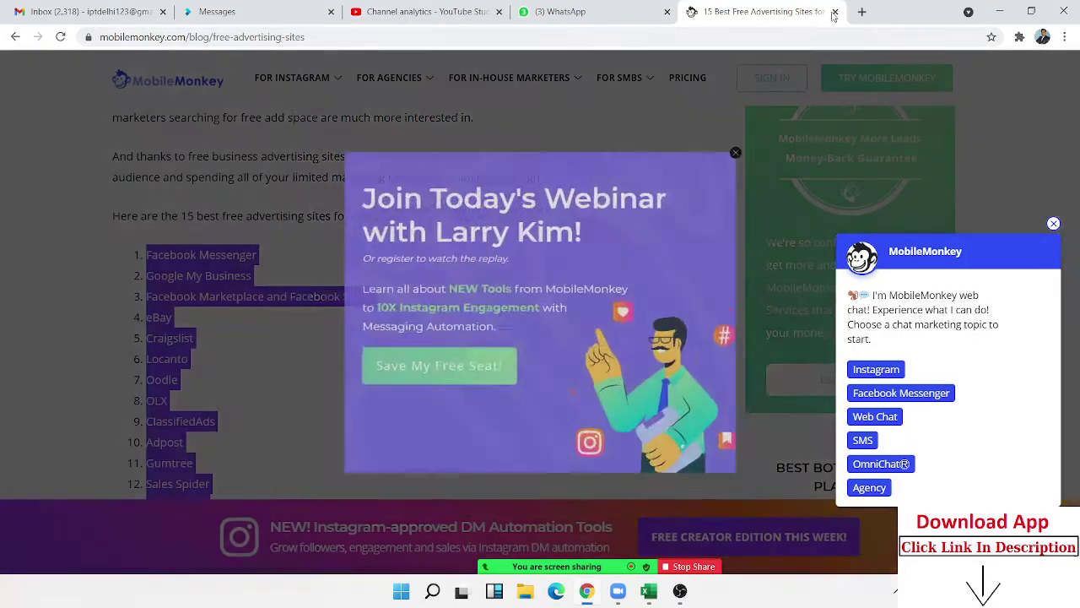
pyautogui.hotkey('ctrl', 'shift', 'Tab')
pyautogui.click(999, 11)
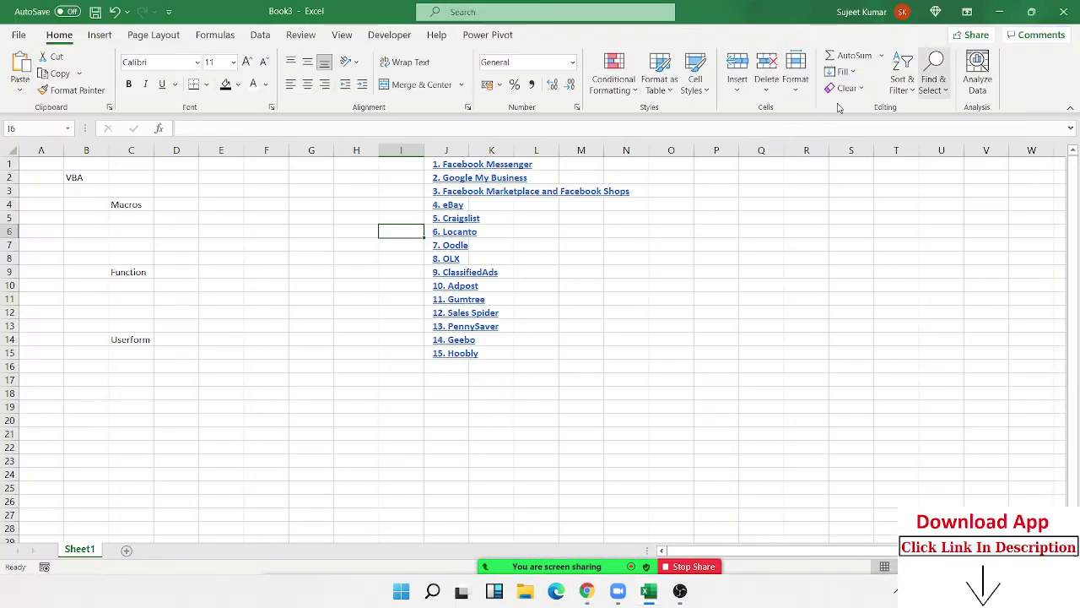
pyautogui.click(664, 215)
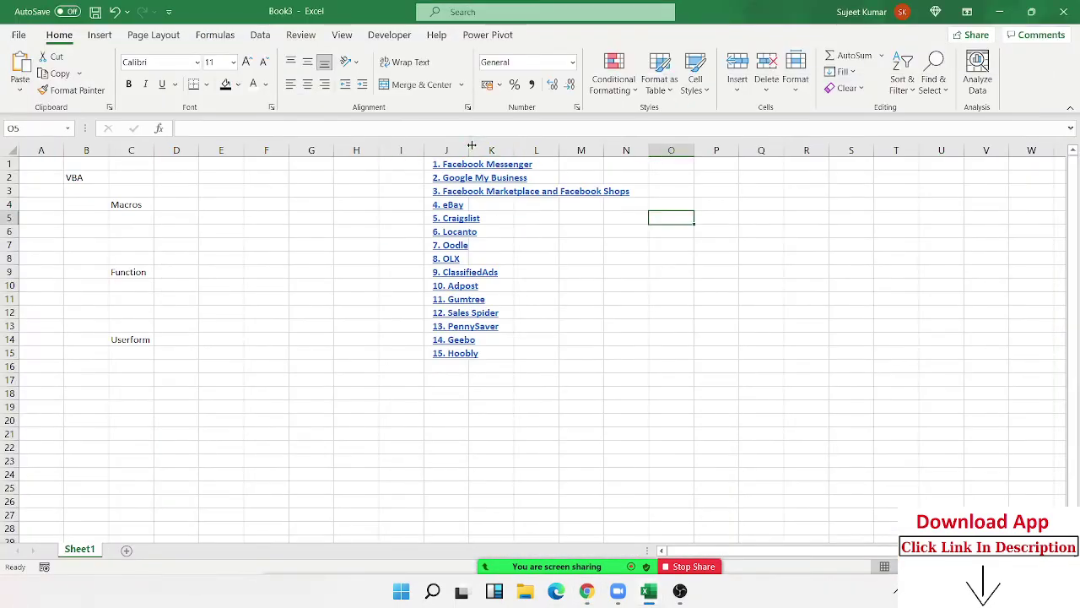
pyautogui.doubleClick(469, 149)
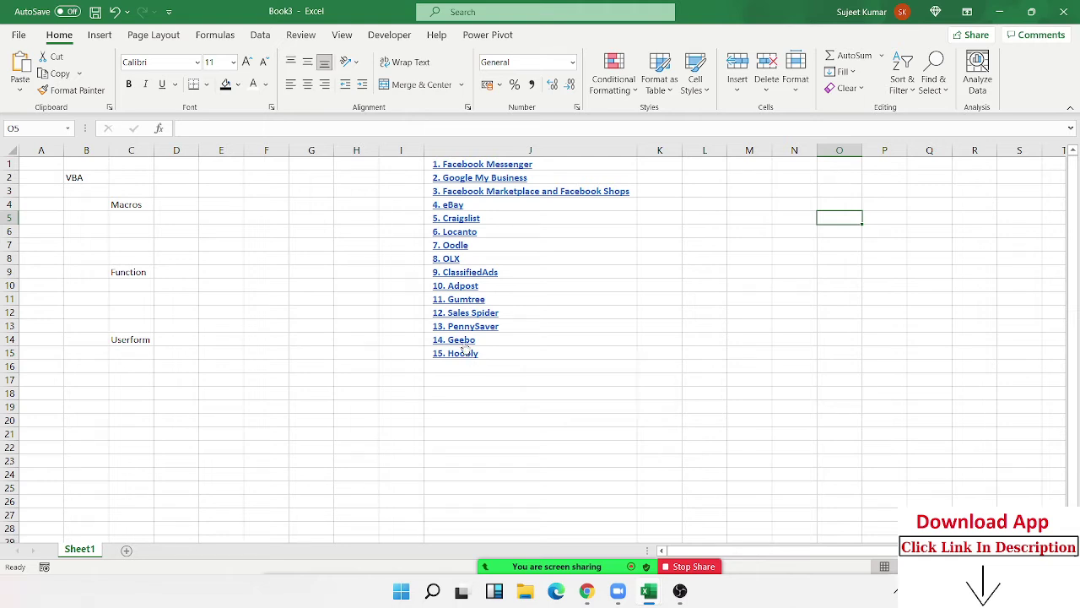
# Copy J1's hyperlink address (…free-advertising-sites#freeadsites1) from Edit Hyperlink into K1.
pyautogui.rightClick(524, 165)
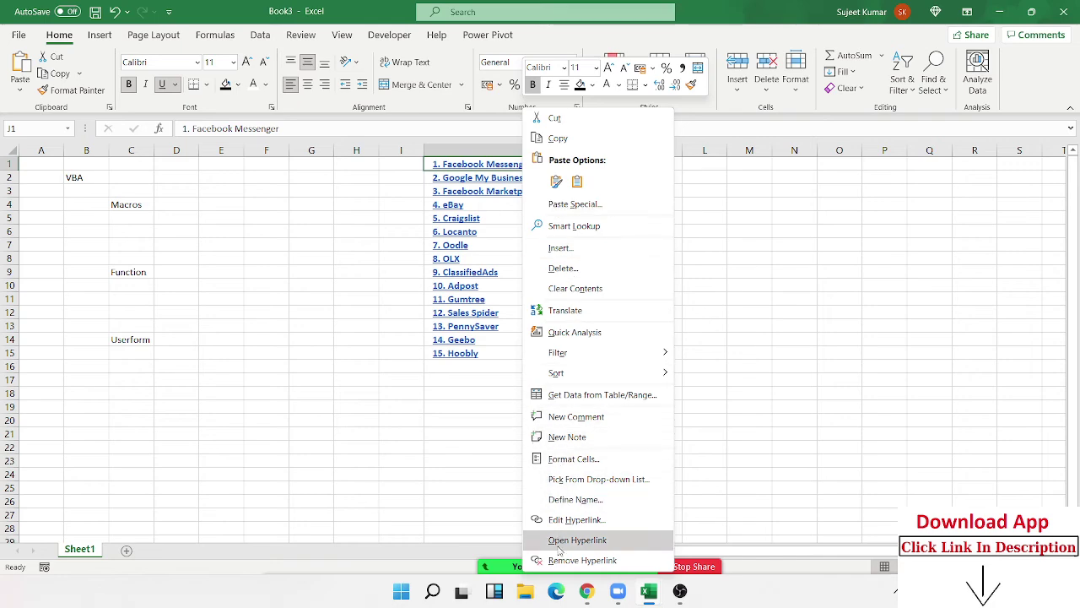
pyautogui.click(553, 519)
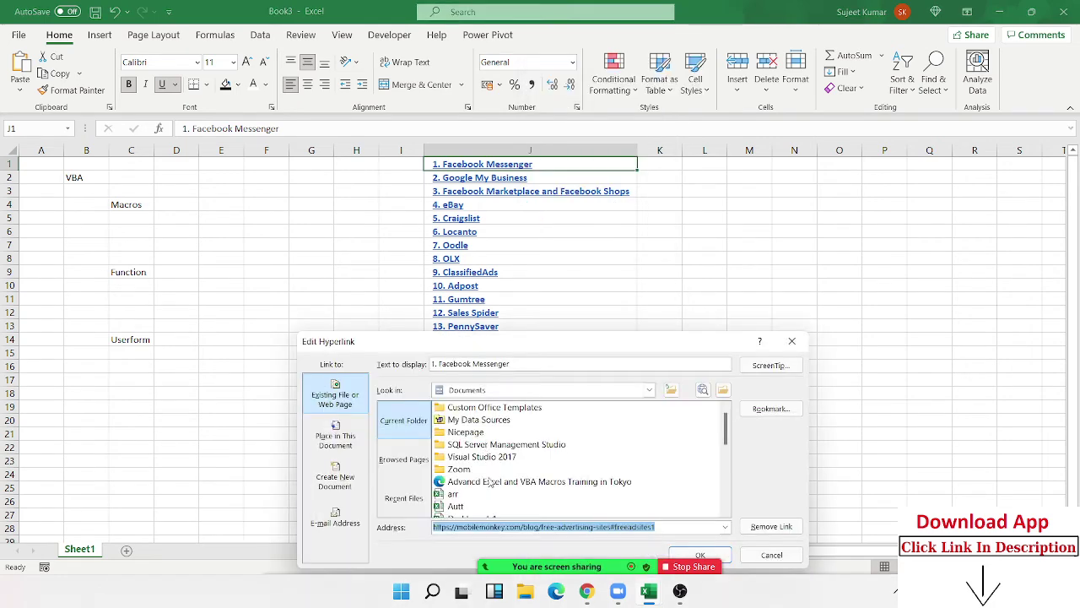
pyautogui.press('Return')
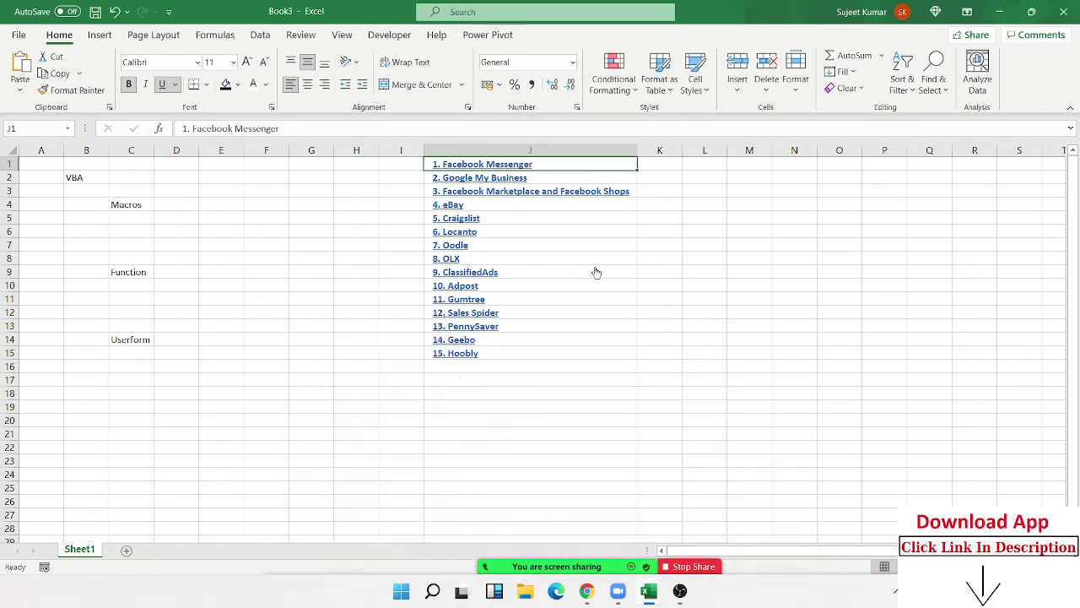
pyautogui.click(666, 162)
pyautogui.write('https://mobilemonkey.com/blog/free-advertising-sites#freeadsites1')
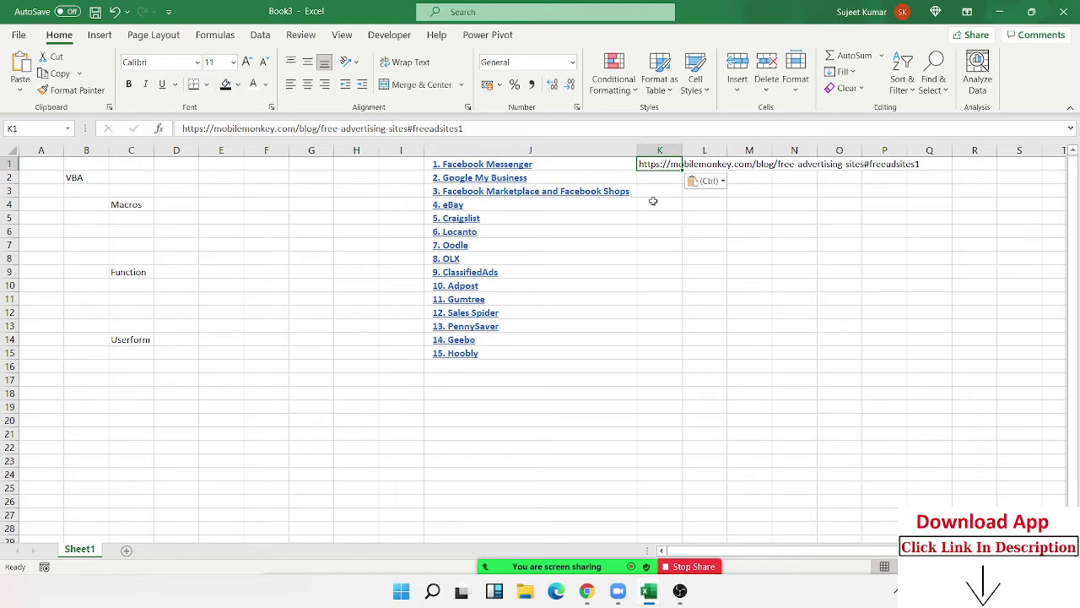
# Fill the pasted URL down to K15, then clear K1:K15.
pyautogui.doubleClick(682, 169)
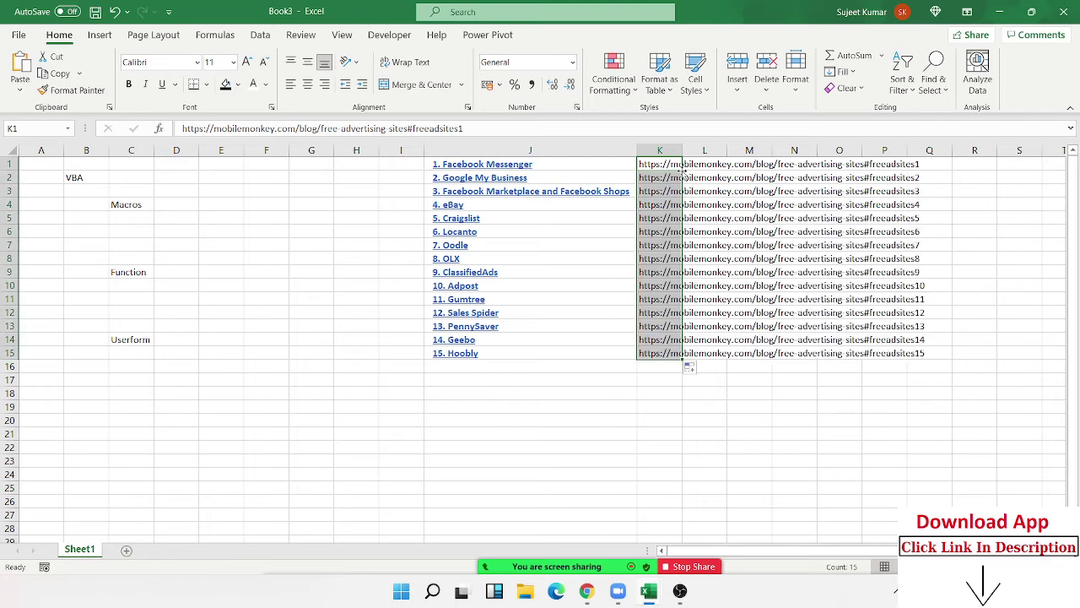
pyautogui.press('Delete')
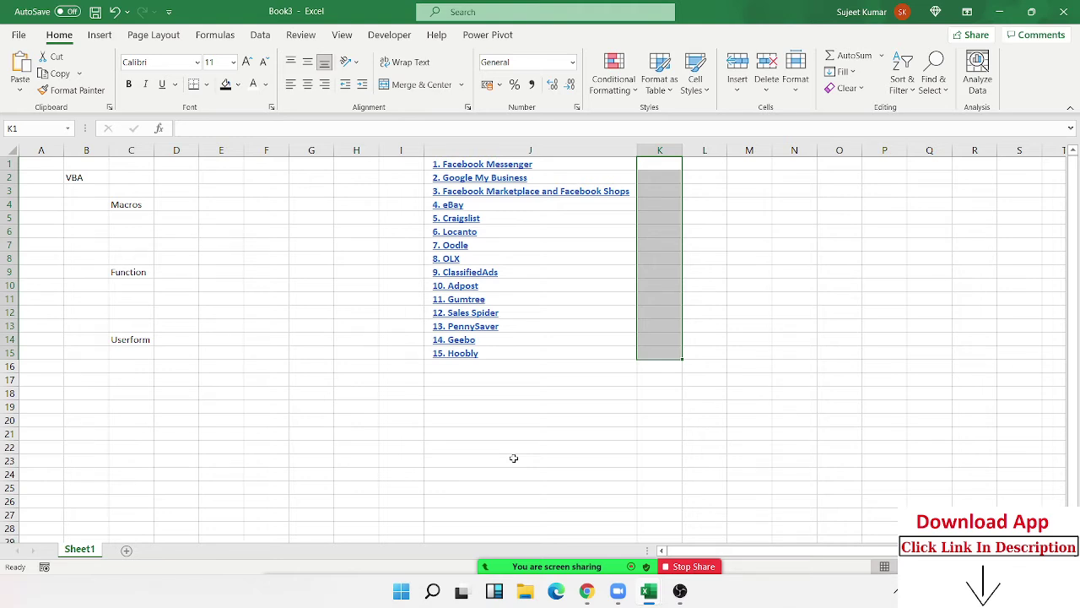
# Open the Visual Basic editor from the Developer tab and open Module1.
pyautogui.click(550, 435)
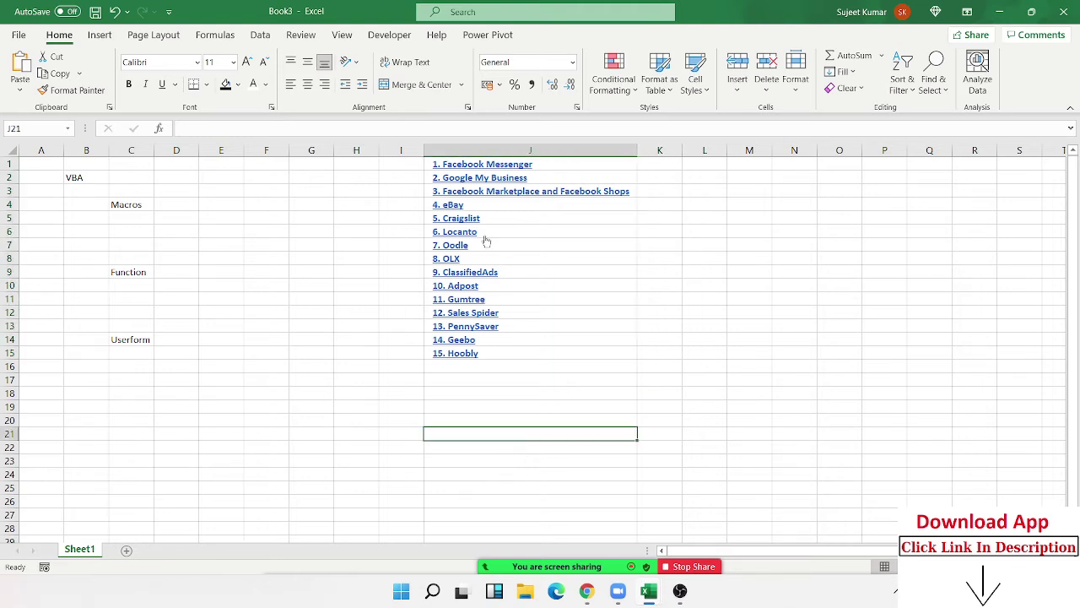
pyautogui.click(390, 34)
pyautogui.click(19, 73)
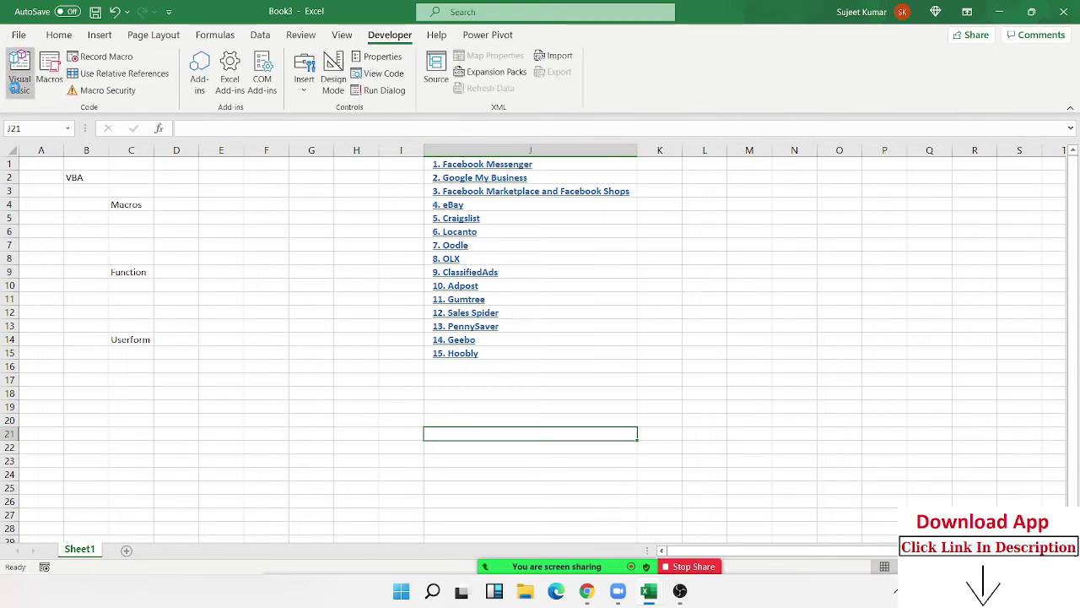
pyautogui.doubleClick(161, 125)
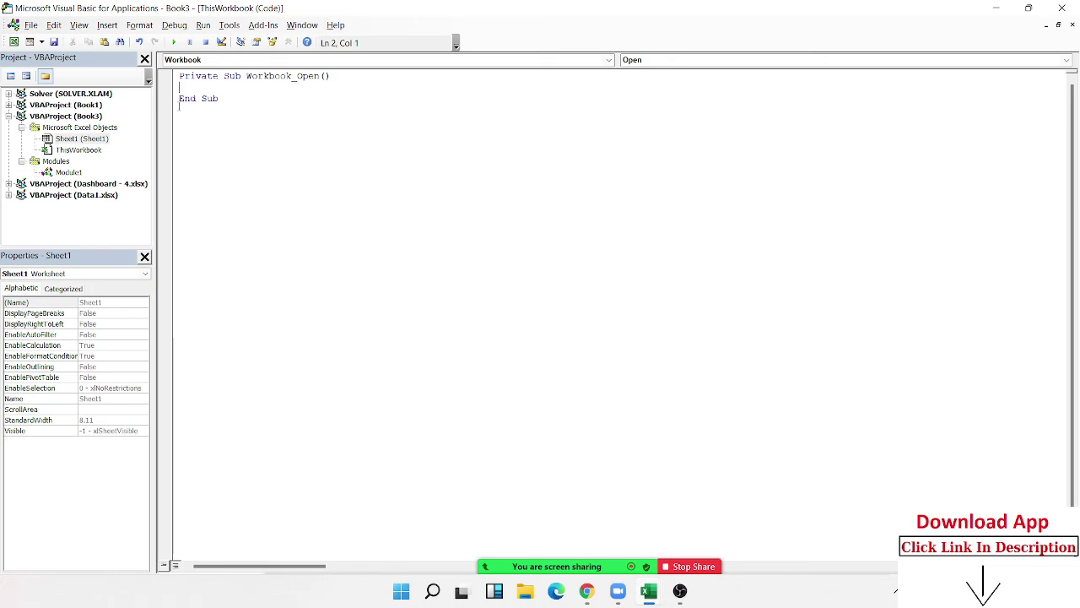
pyautogui.hotkey('alt', 'F11')
pyautogui.hotkey('alt', 'F11')
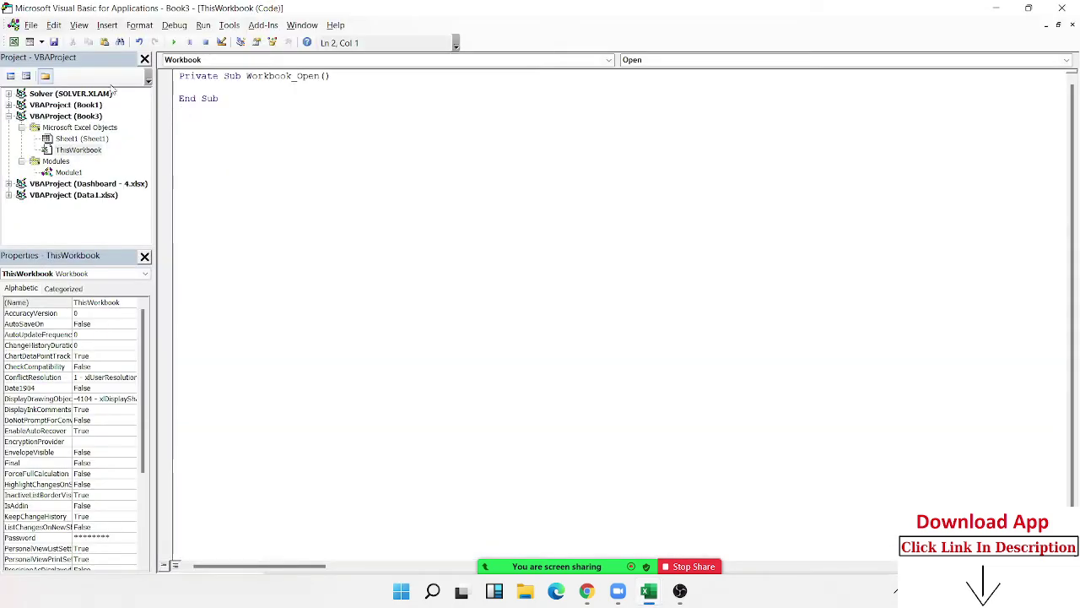
pyautogui.doubleClick(74, 173)
# Add a 'Function URL(n As Range)' header below the existing macro in Module1.
pyautogui.click(252, 212)
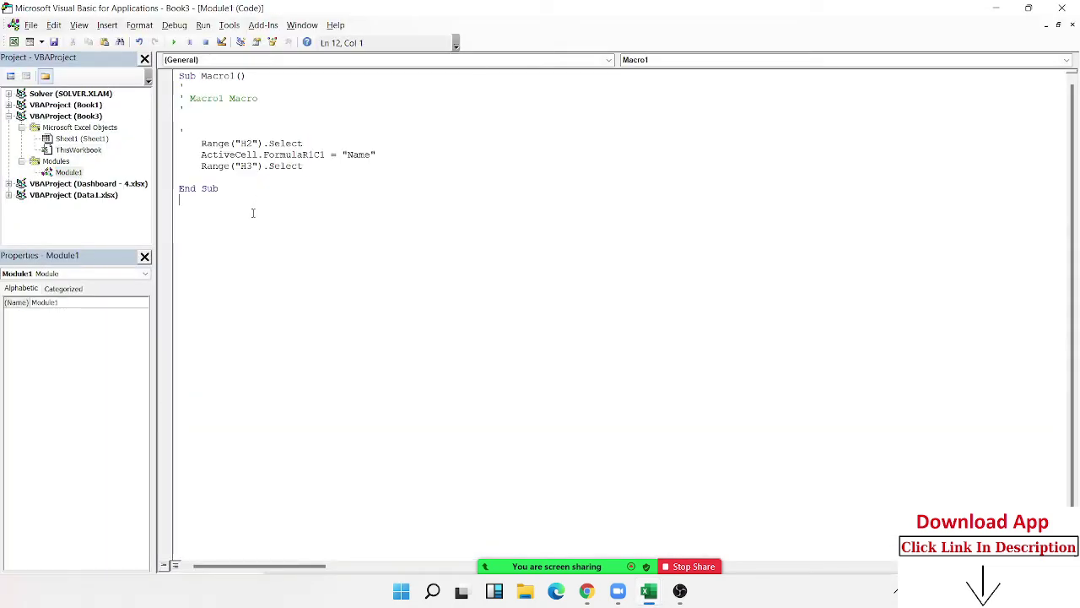
pyautogui.press('Return')
pyautogui.write('\\')
pyautogui.press('BackSpace')
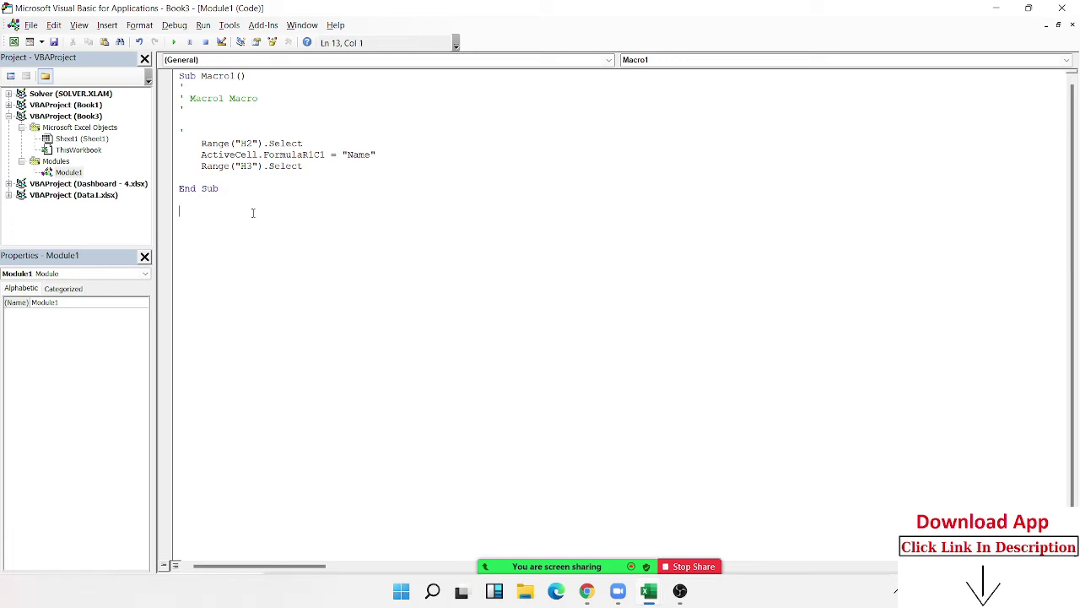
pyautogui.write('functio')
pyautogui.write('n URL')
pyautogui.write('(n as ')
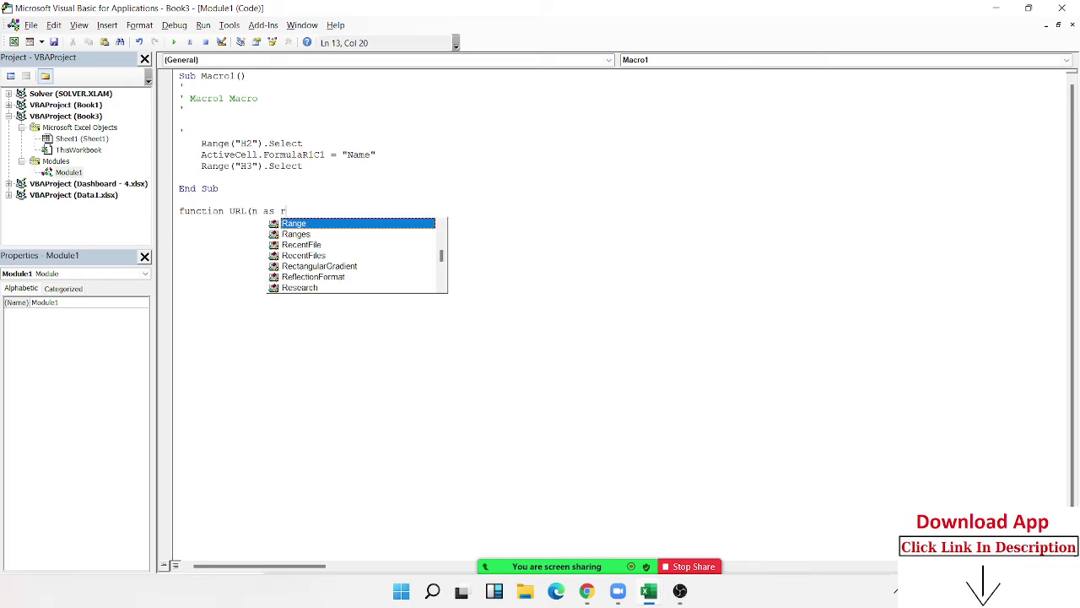
pyautogui.write('Range')
pyautogui.press('Return')
pyautogui.press('Return')
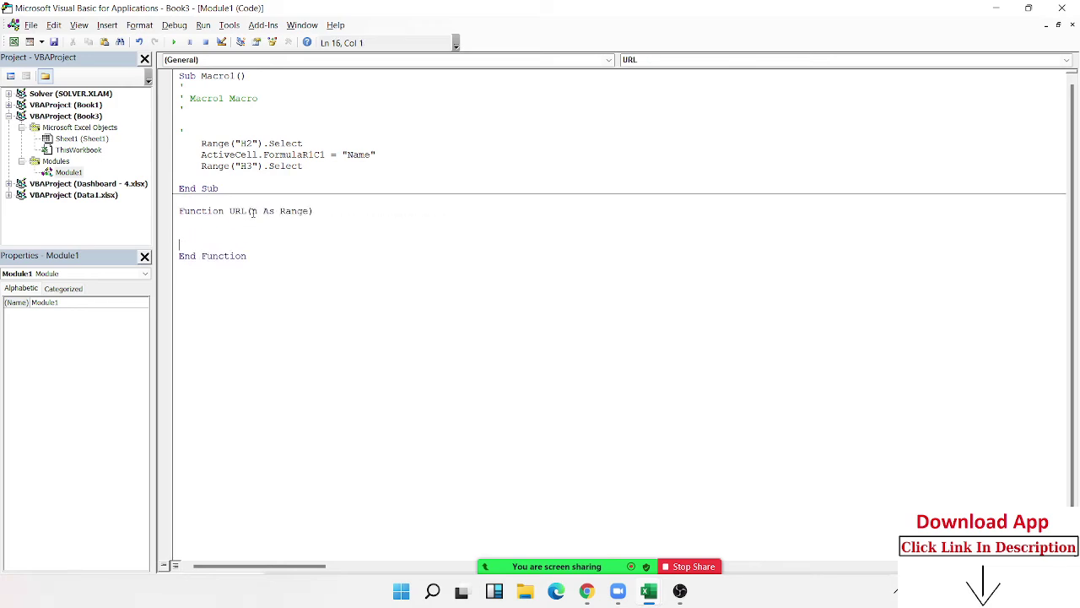
# Write the function body URL = n.Hyperlinks(1).Address and return to the Excel sheet.
pyautogui.press('Return')
pyautogui.write('URL=')
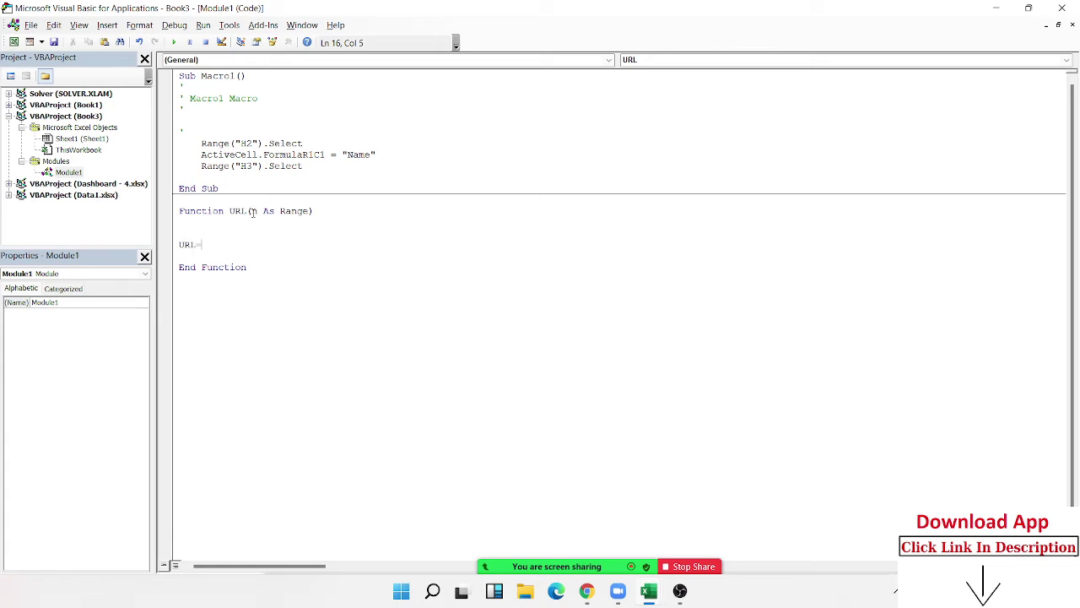
pyautogui.write('n.')
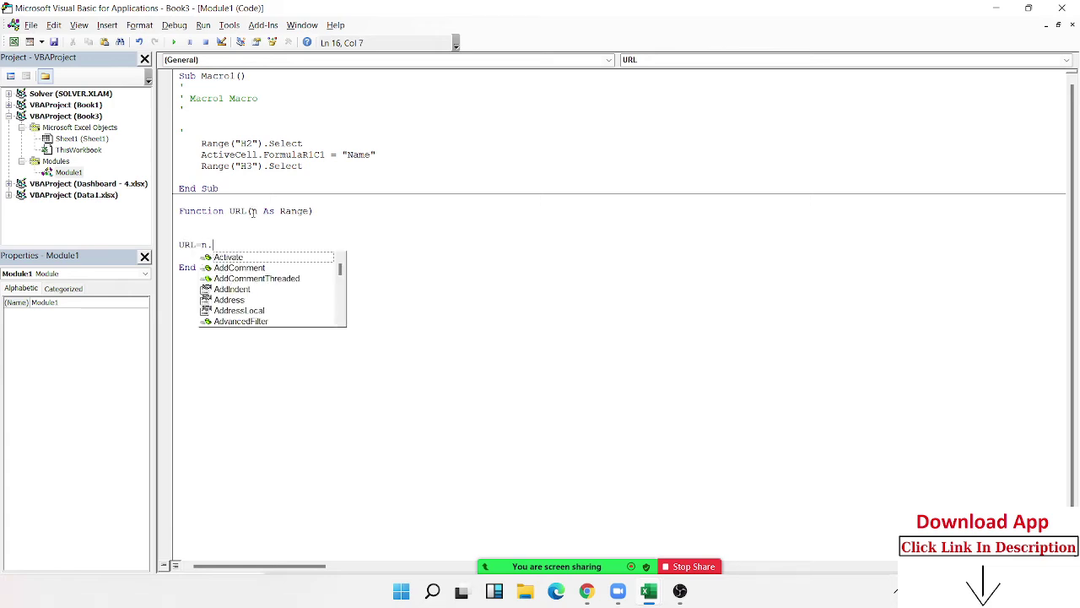
pyautogui.write('hy')
pyautogui.press('Tab')
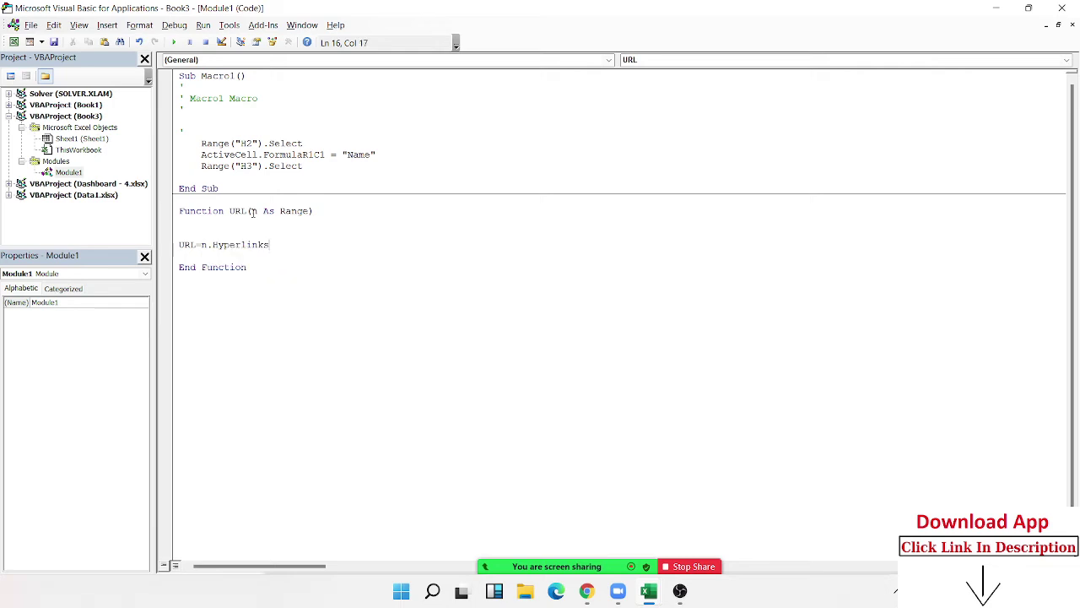
pyautogui.write('.')
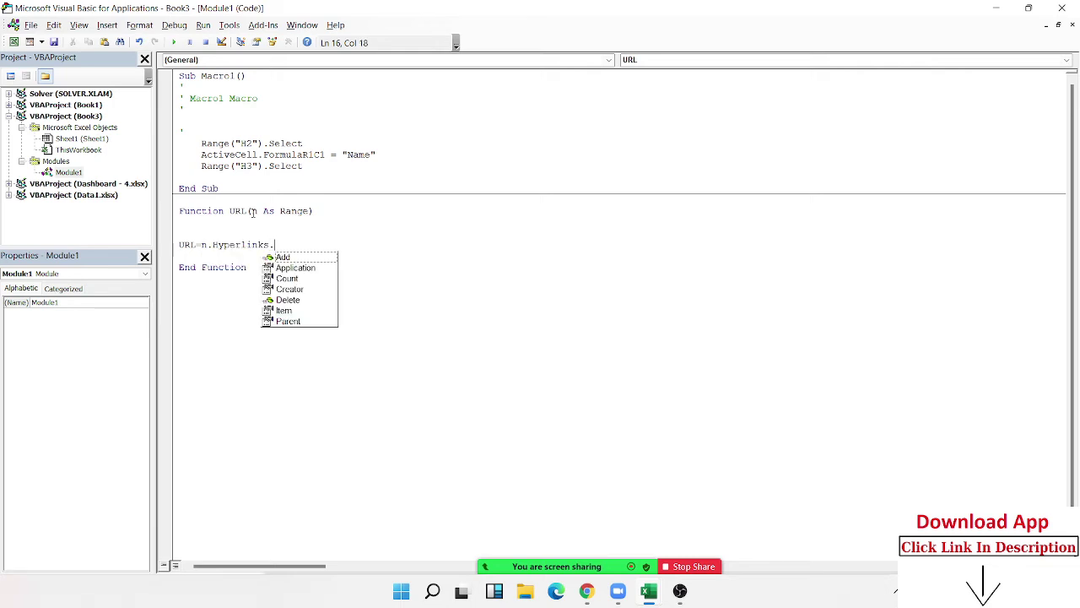
pyautogui.write('d')
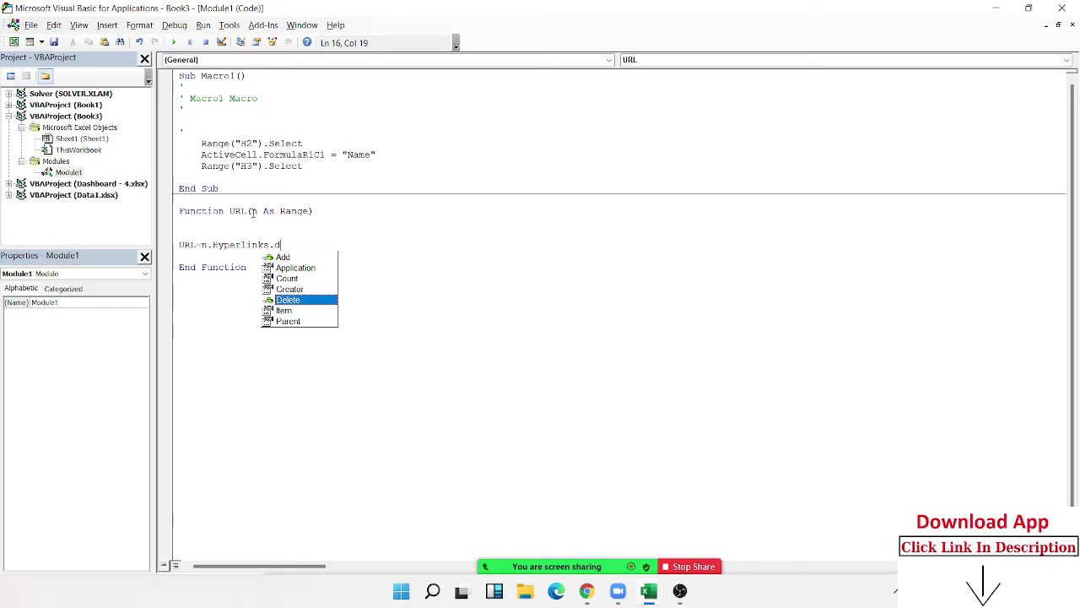
pyautogui.press('Up')
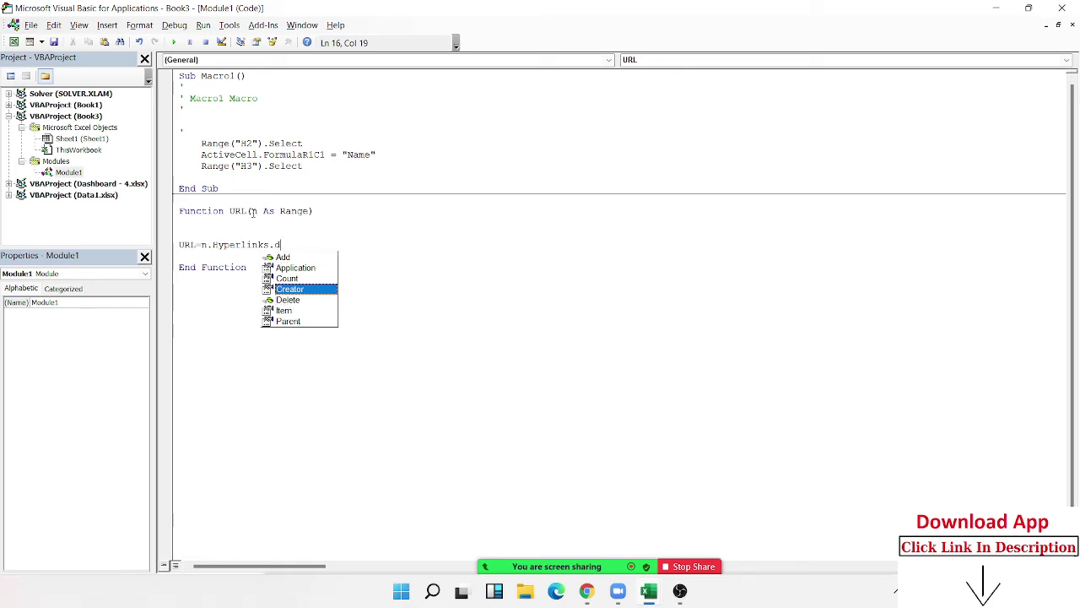
pyautogui.press('BackSpace')
pyautogui.press('BackSpace')
pyautogui.write('(1')
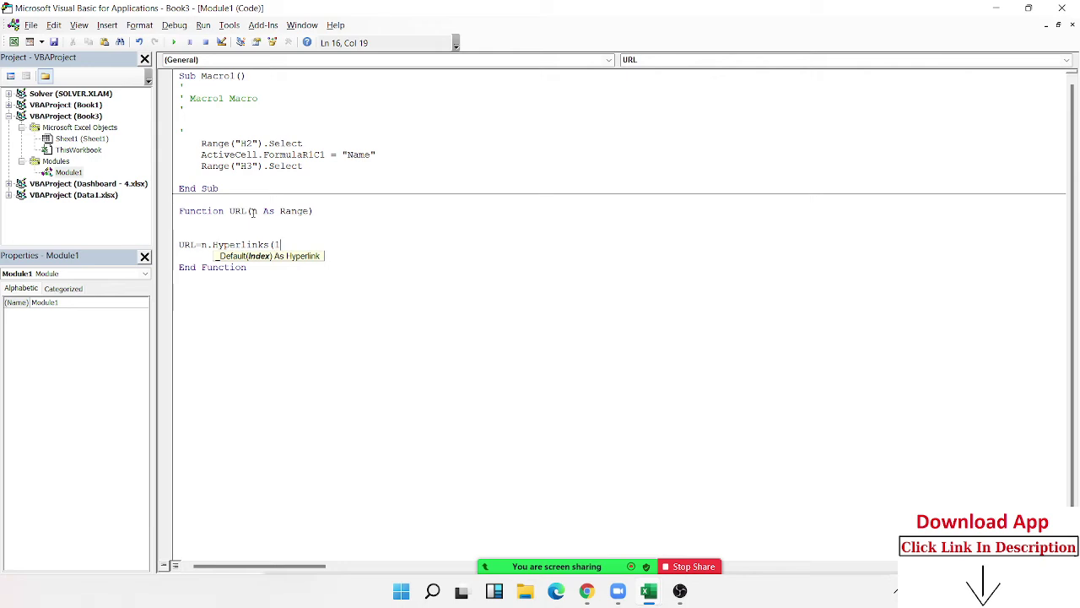
pyautogui.write(').')
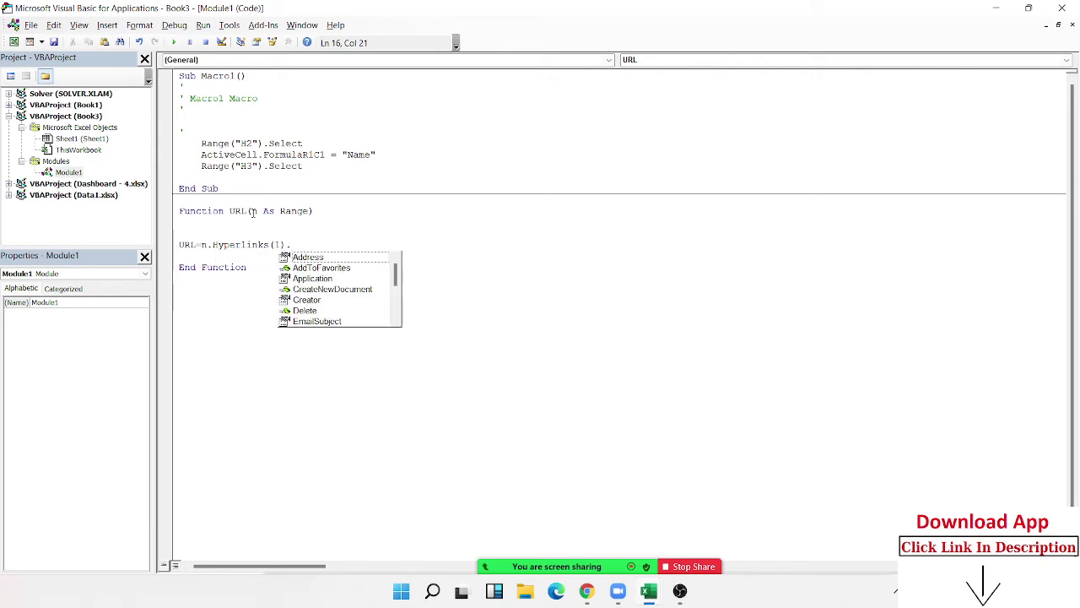
pyautogui.press('Tab')
pyautogui.click(346, 272)
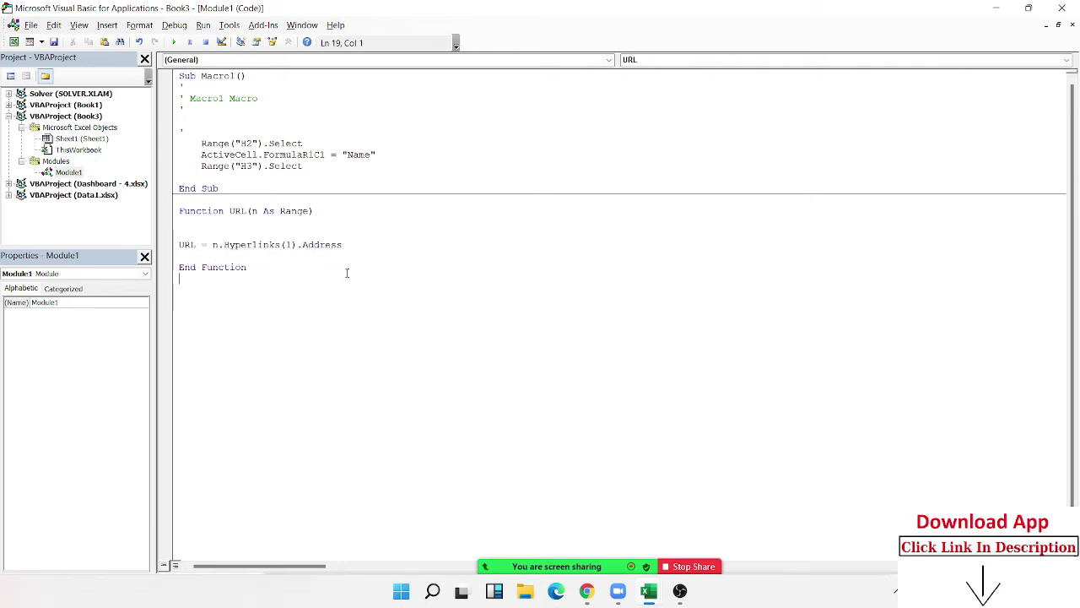
pyautogui.hotkey('alt', 'F11')
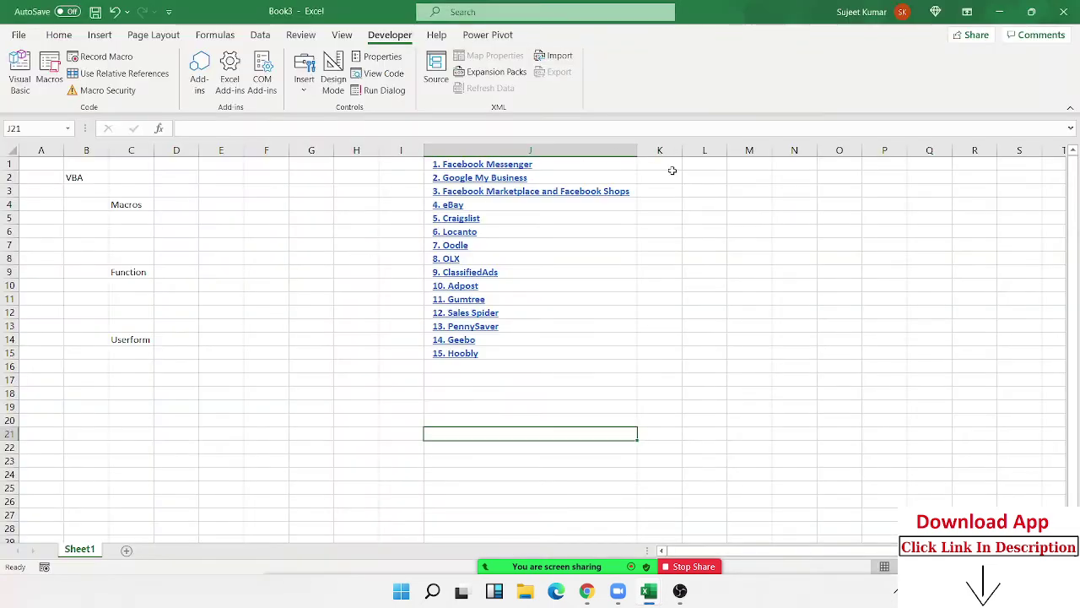
# Enter =URL(J1) in K1, fill it down to K15, and set macros to disable with notification.
pyautogui.click(665, 165)
pyautogui.write('=ur')
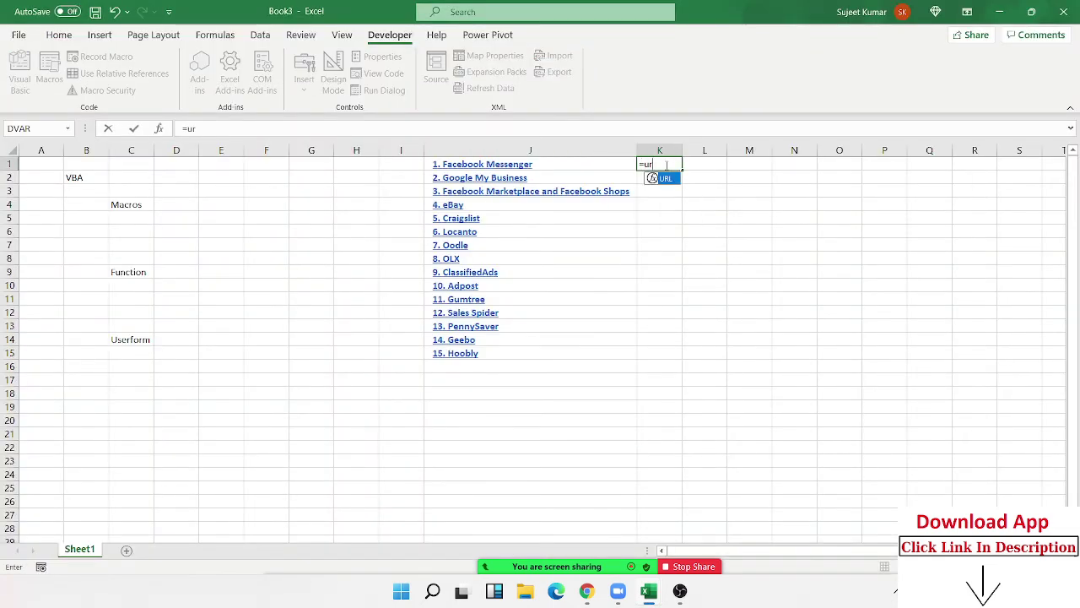
pyautogui.press('Tab')
pyautogui.press('Left')
pyautogui.press('Return')
pyautogui.click(665, 164)
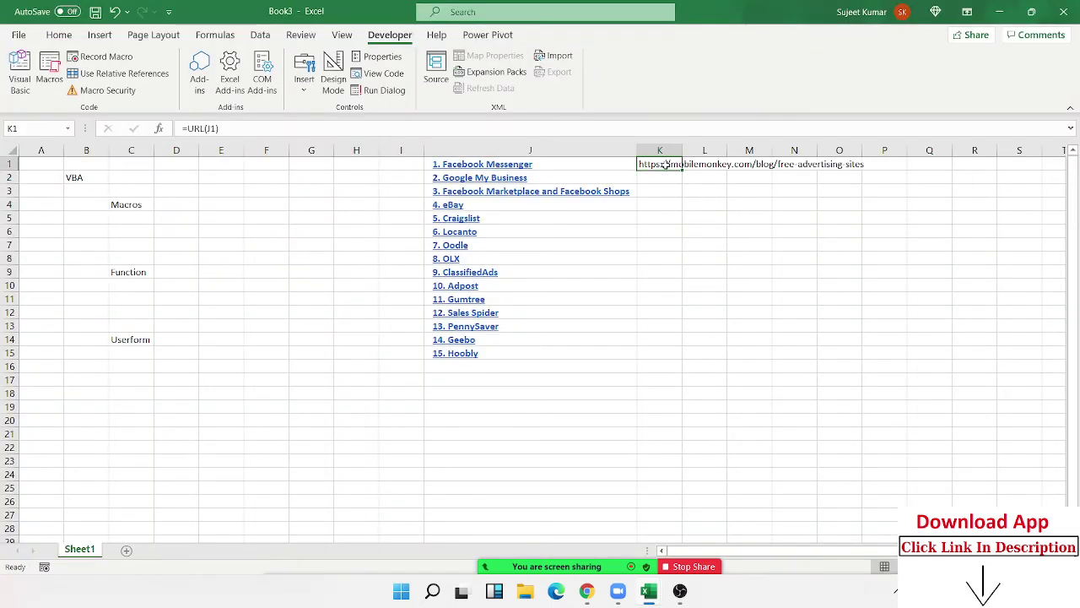
pyautogui.doubleClick(681, 168)
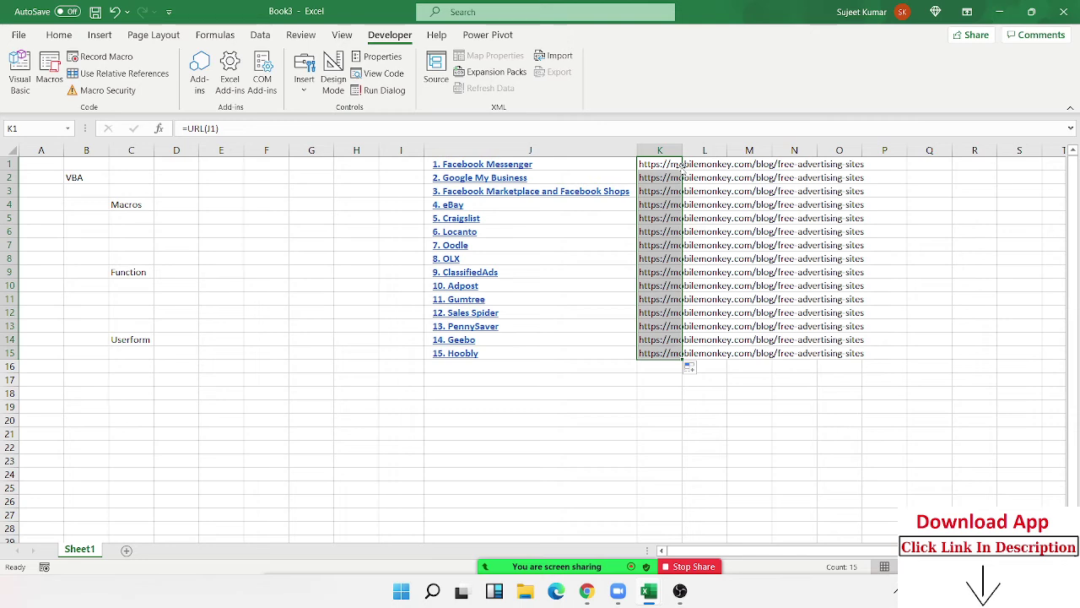
pyautogui.click(100, 91)
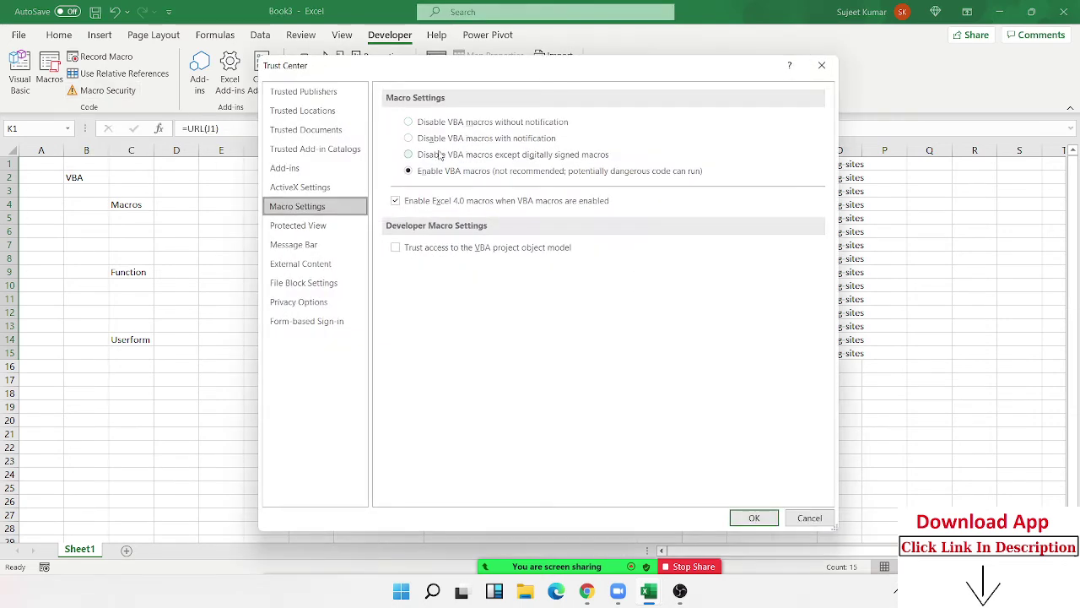
pyautogui.click(431, 140)
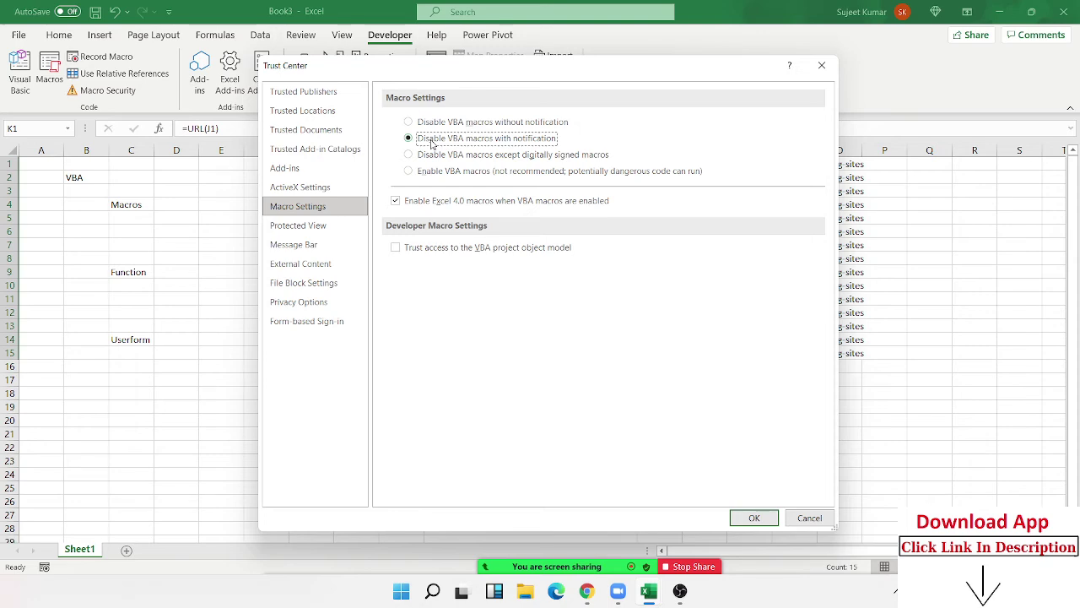
# Close the macro security settings and return to Sheet1 with its URL formulas in column K.
pyautogui.press('Return')
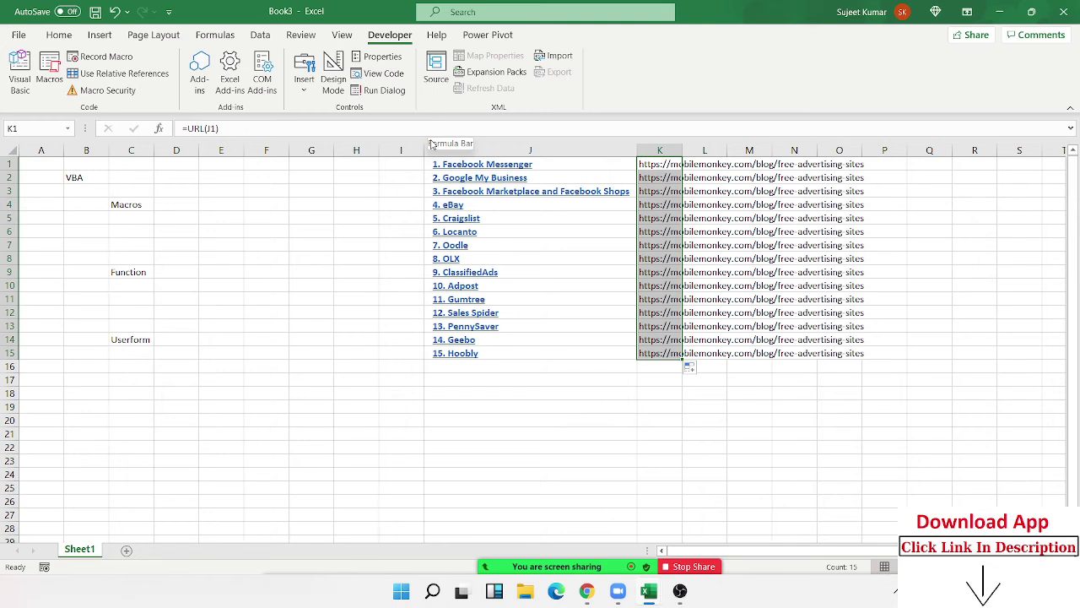
# Add a new blank Sheet2 next to Sheet1.
pyautogui.click(126, 552)
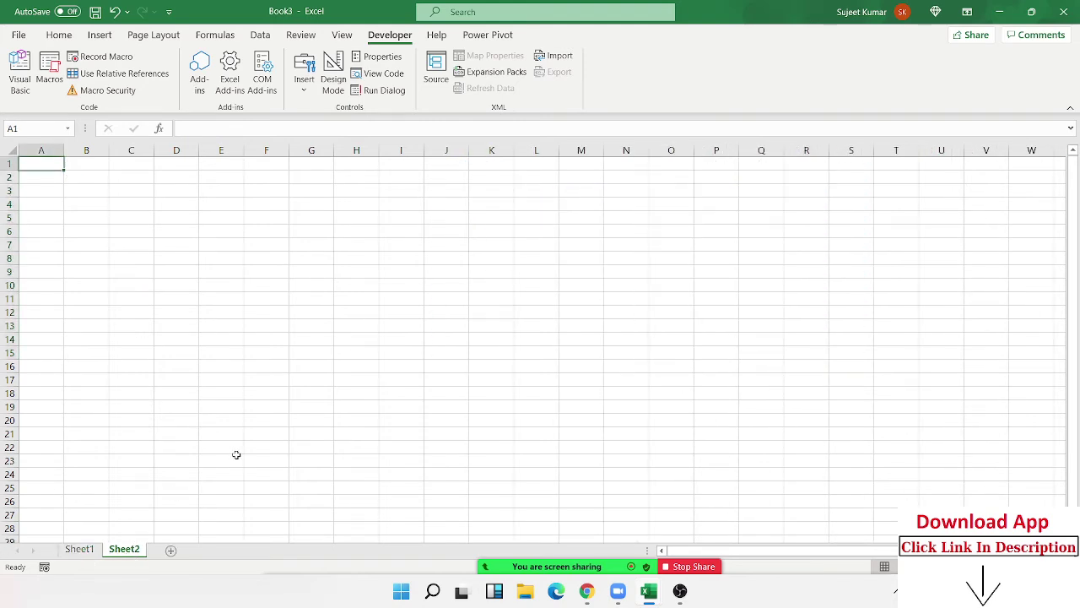
pyautogui.click(347, 384)
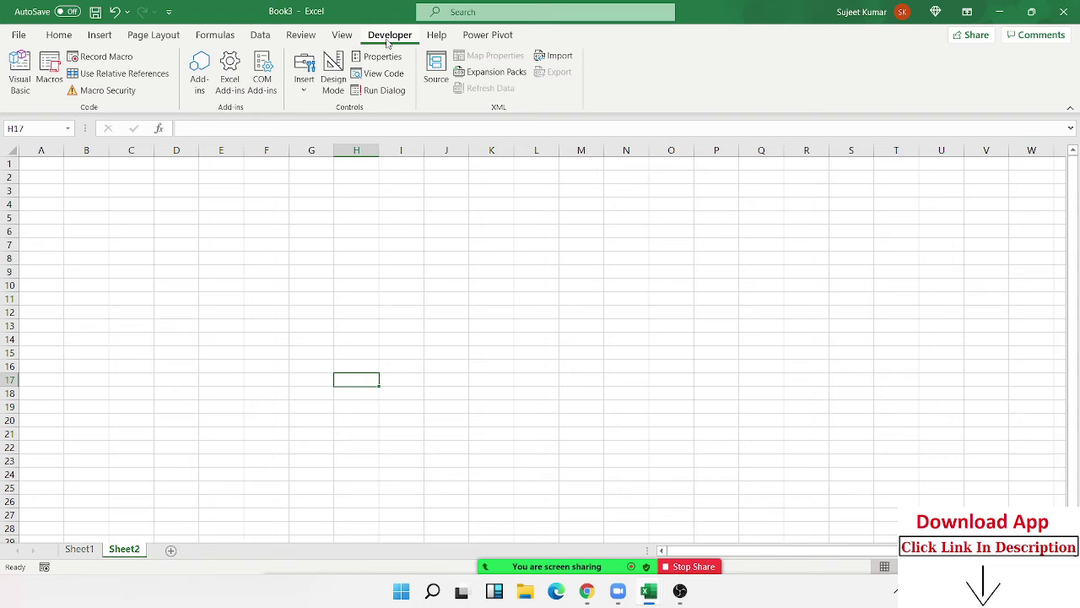
pyautogui.click(284, 203)
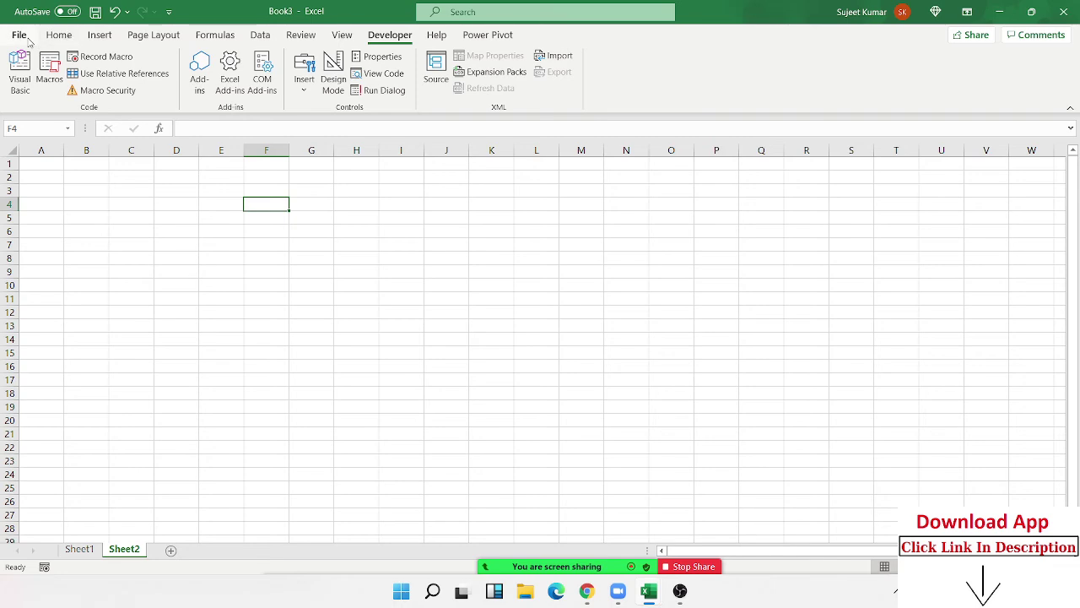
# Check the Developer tab in the Customize Ribbon settings of Excel Options.
pyautogui.click(18, 35)
pyautogui.click(41, 548)
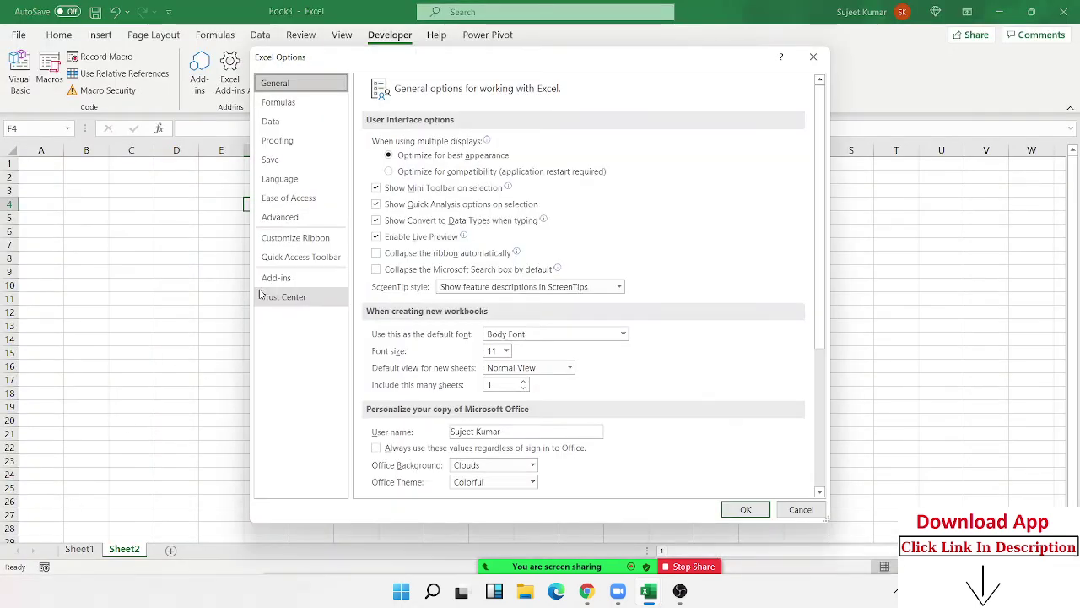
pyautogui.click(290, 241)
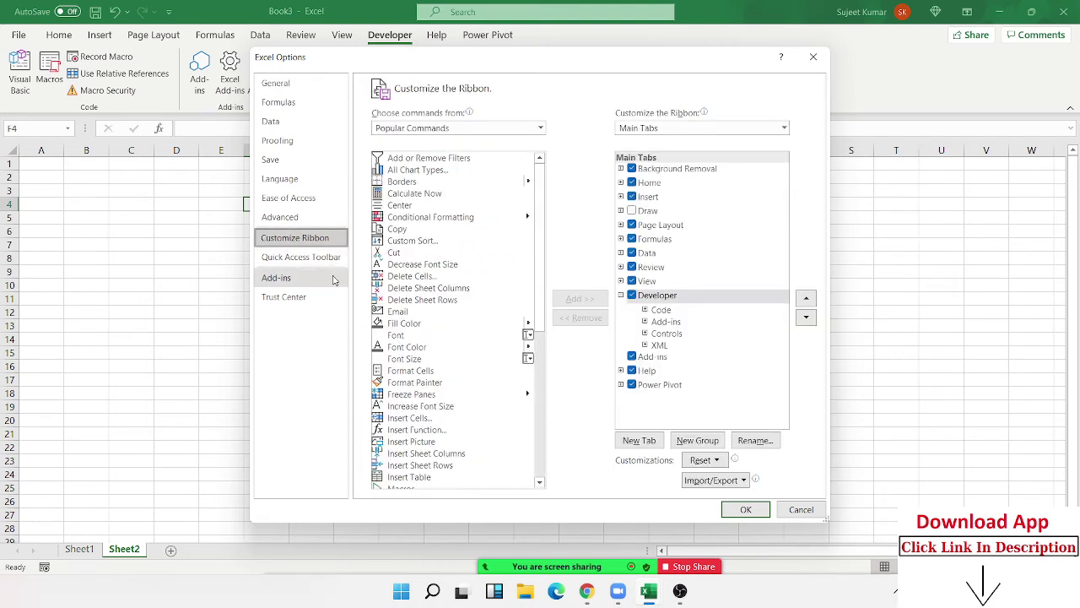
pyautogui.click(621, 295)
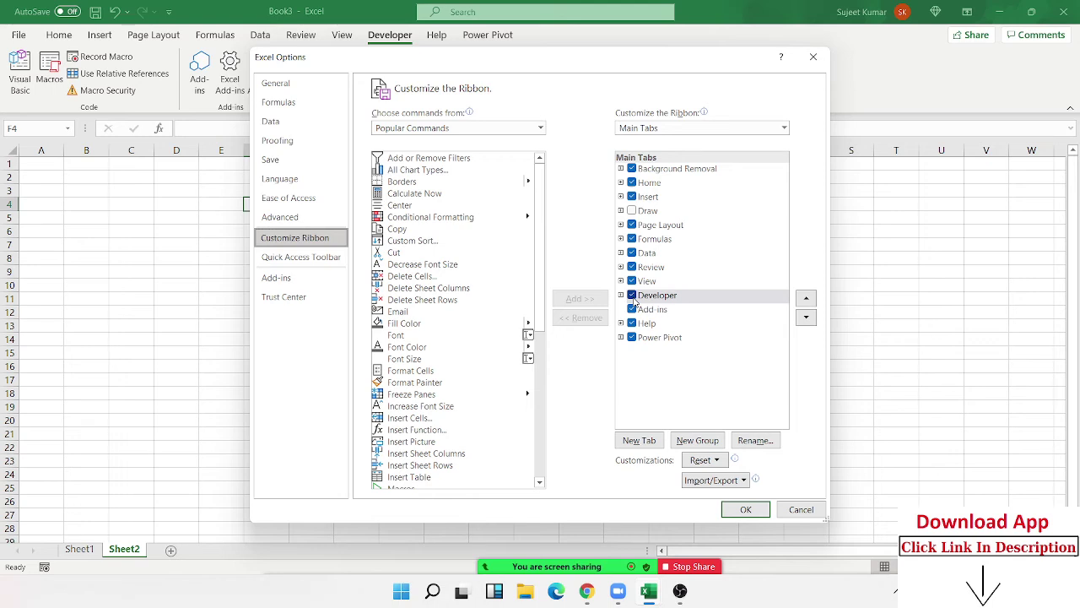
pyautogui.click(813, 57)
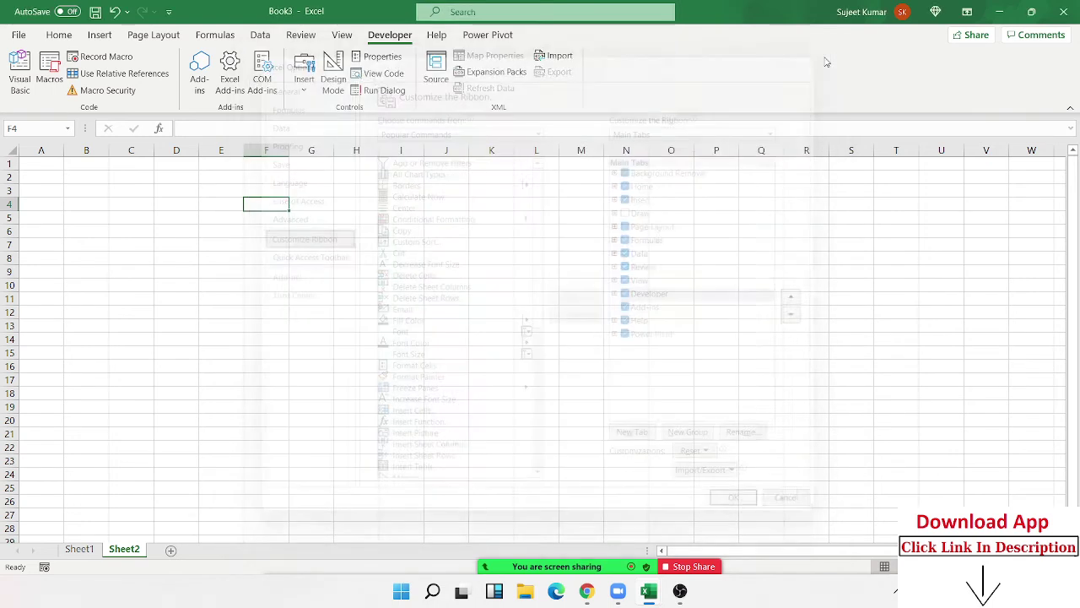
# Open the Visual Basic editor, then close it and return to Sheet2.
pyautogui.click(18, 84)
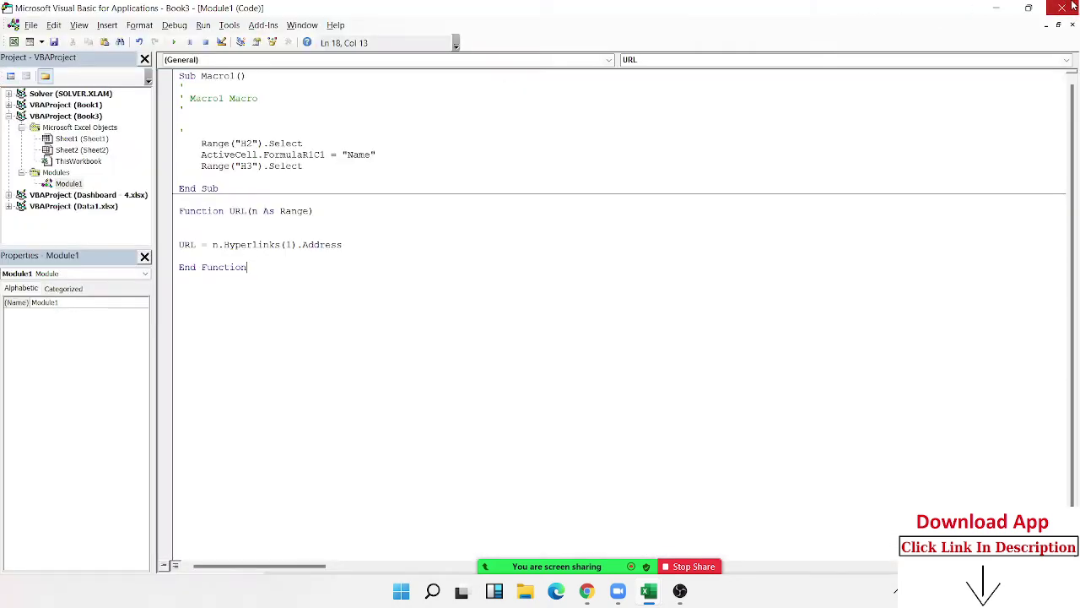
pyautogui.click(1023, 7)
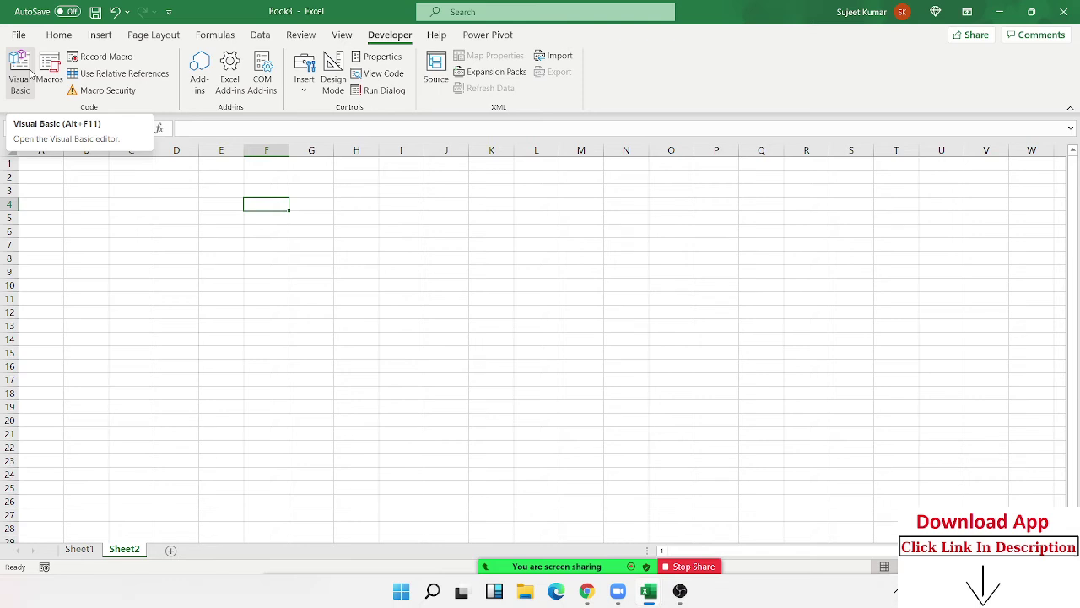
pyautogui.click(20, 76)
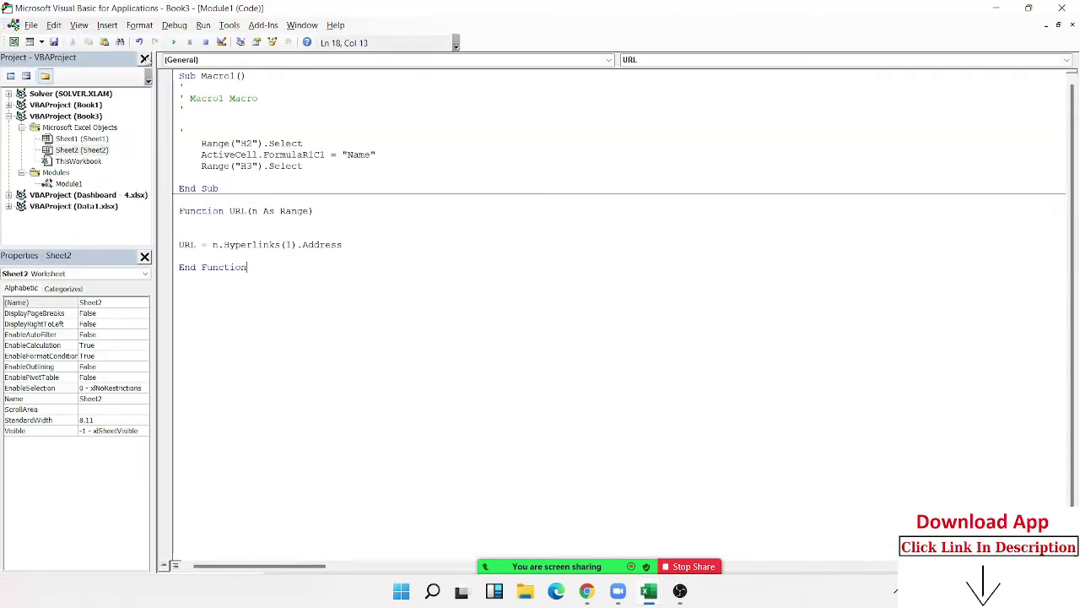
pyautogui.click(1065, 9)
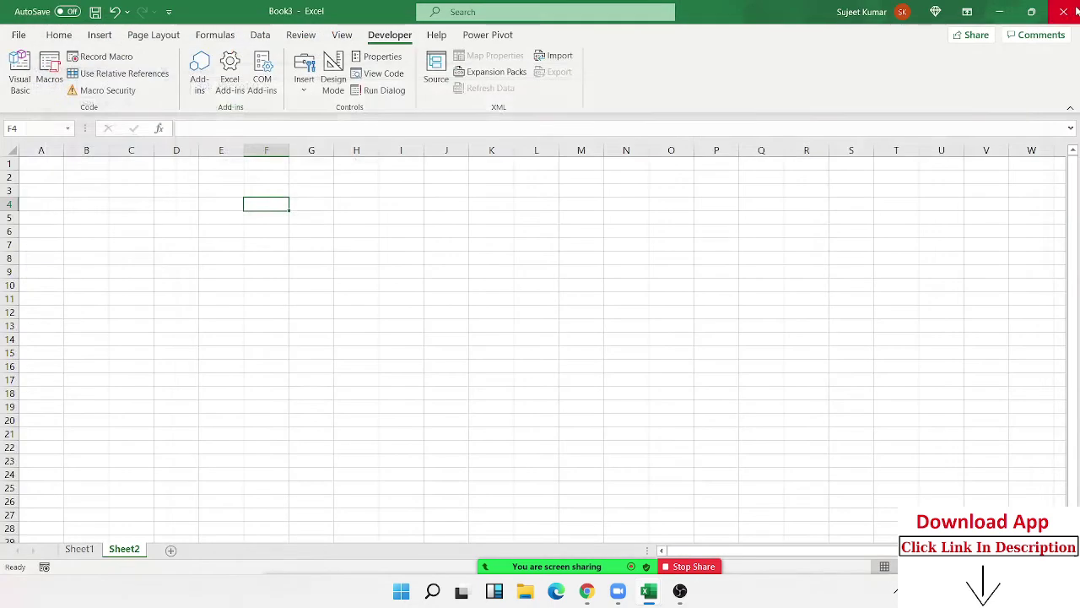
pyautogui.click(181, 286)
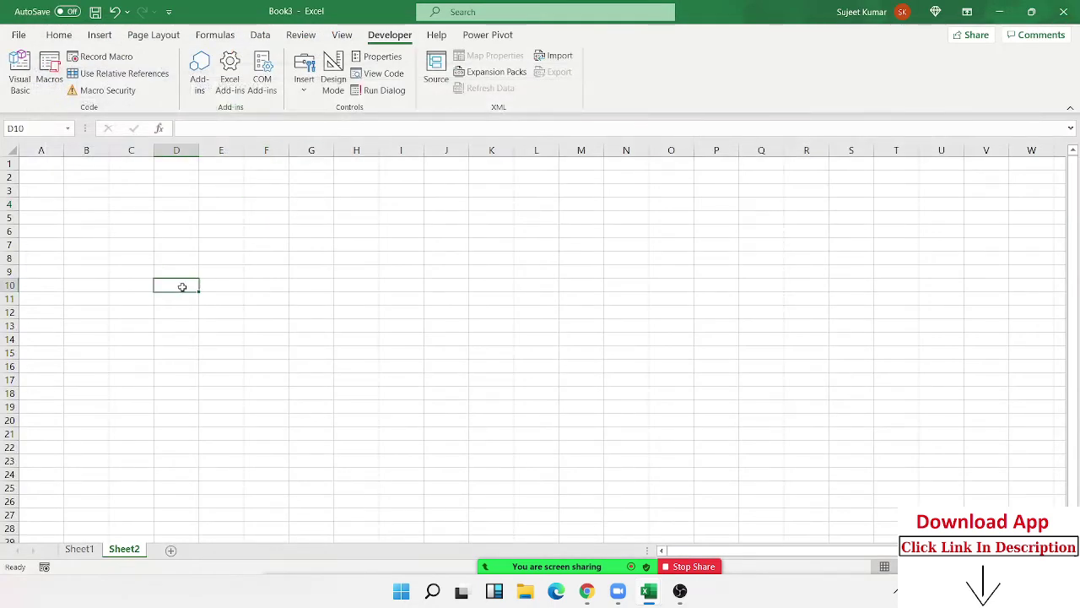
pyautogui.click(119, 91)
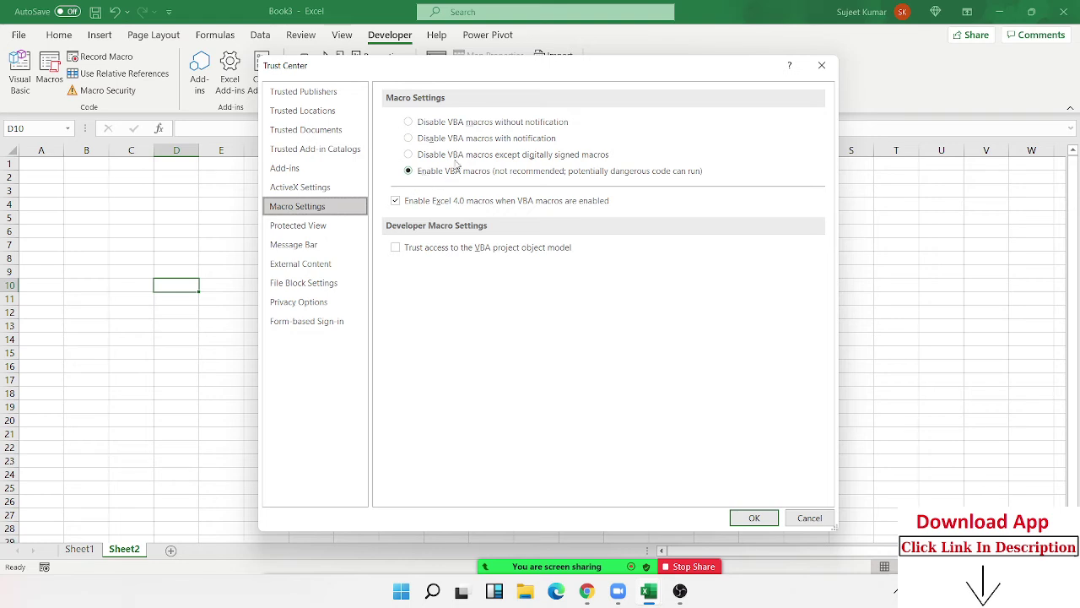
pyautogui.click(458, 142)
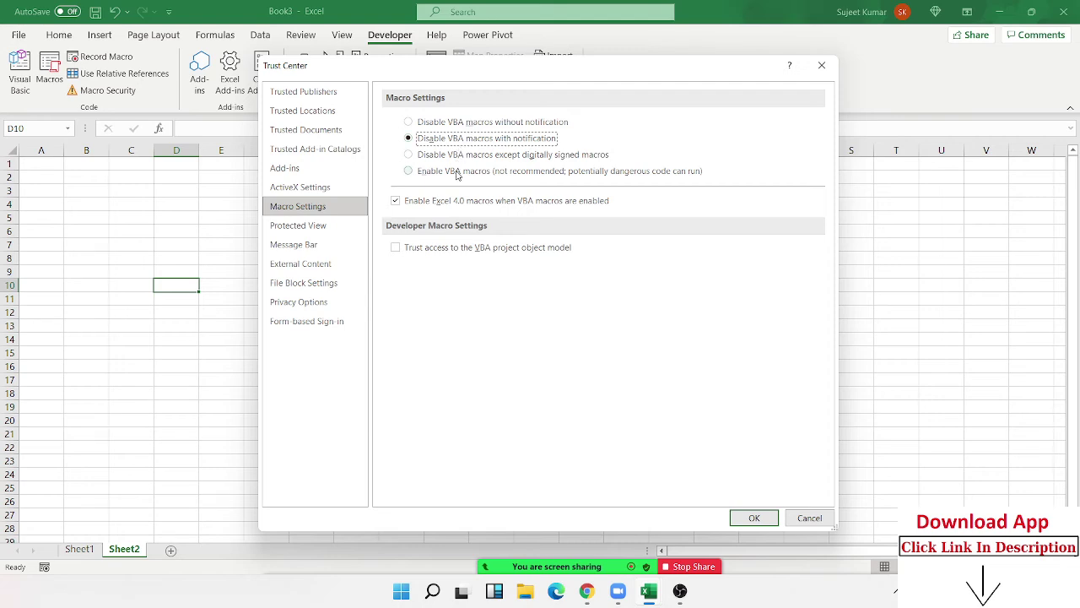
pyautogui.click(459, 173)
pyautogui.click(802, 519)
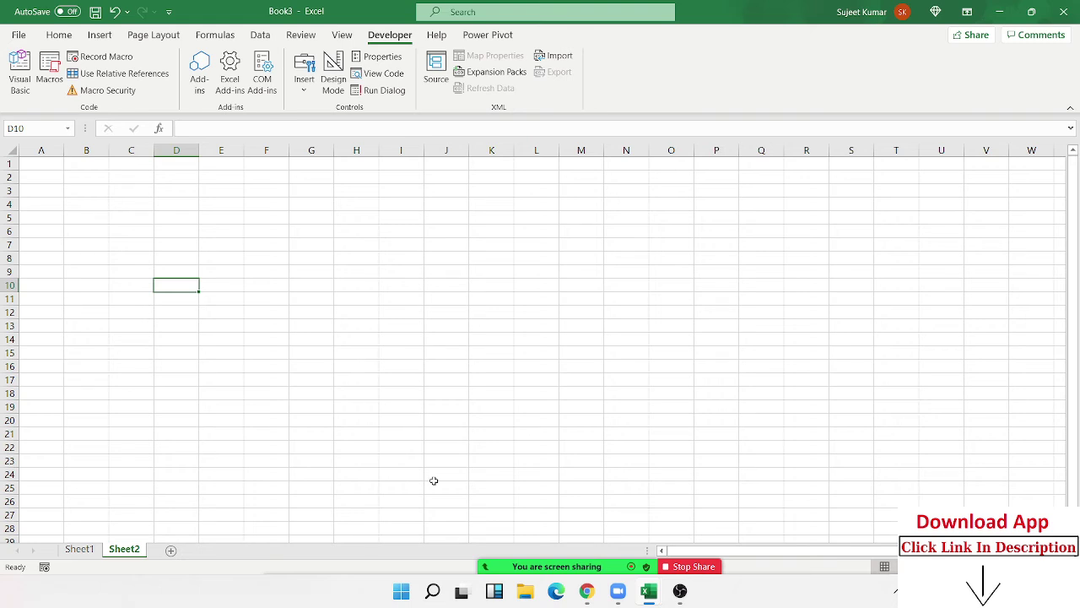
# Open the Downloads folder in File Explorer and select the Text-Date- Test 2 (Formula) workbook.
pyautogui.click(526, 593)
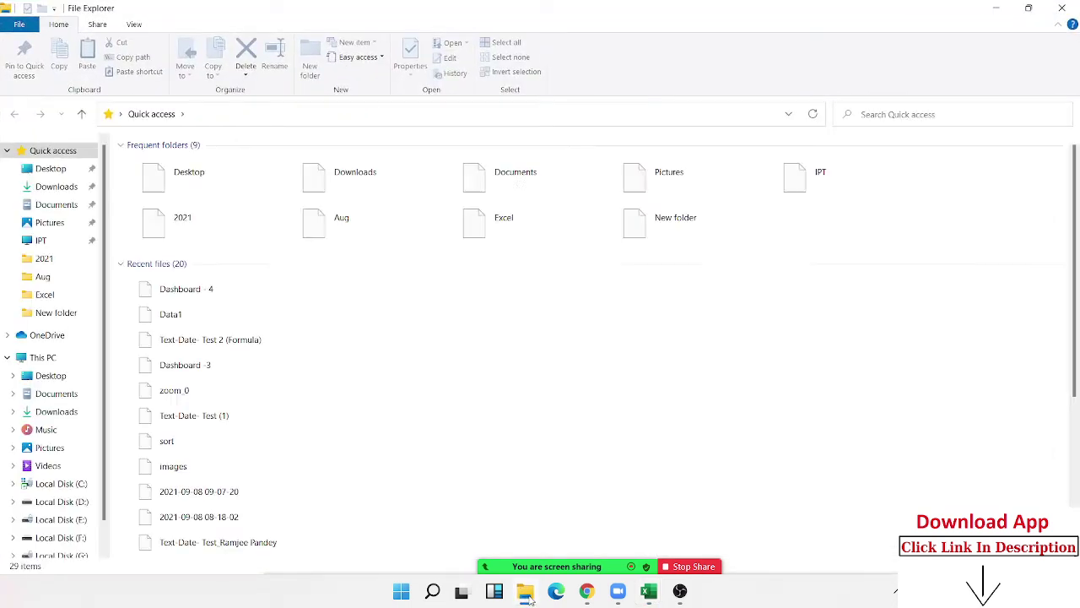
pyautogui.click(62, 194)
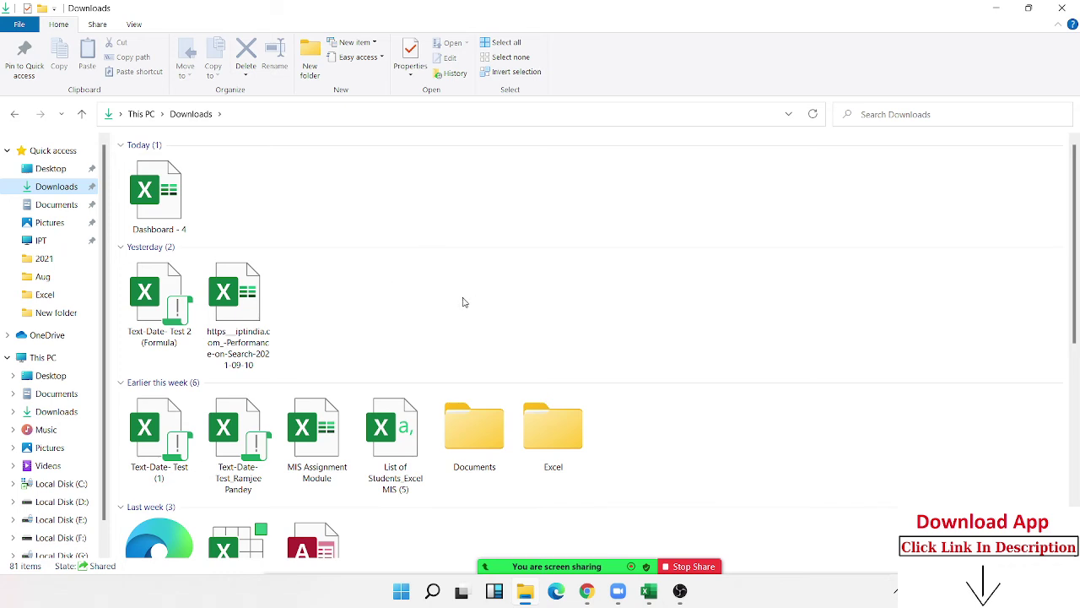
pyautogui.moveTo(244, 228); pyautogui.dragTo(105, 150)
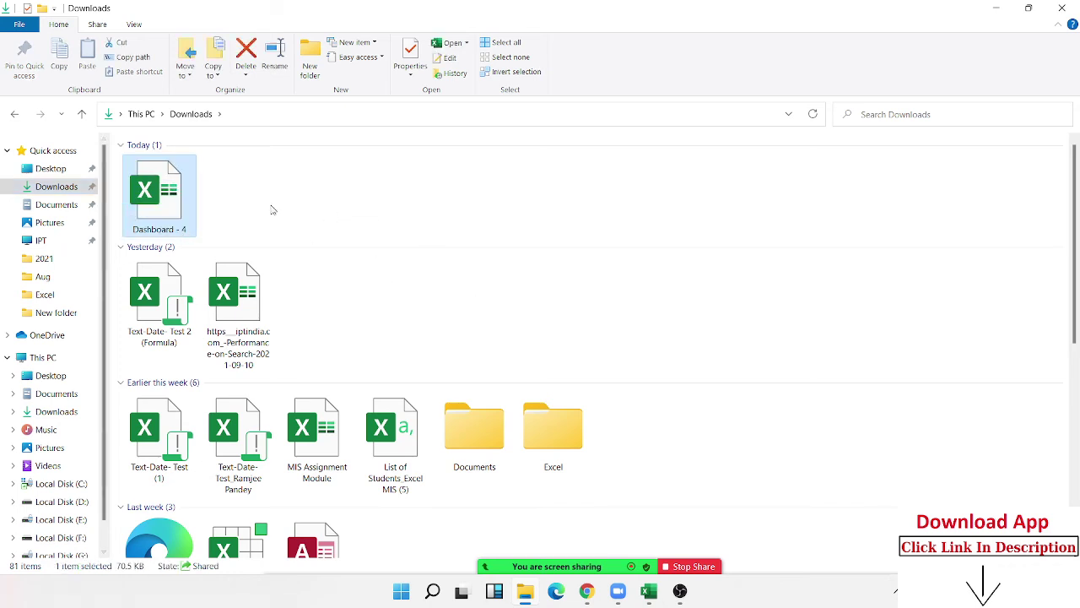
pyautogui.click(232, 220)
pyautogui.moveTo(232, 219); pyautogui.dragTo(125, 159)
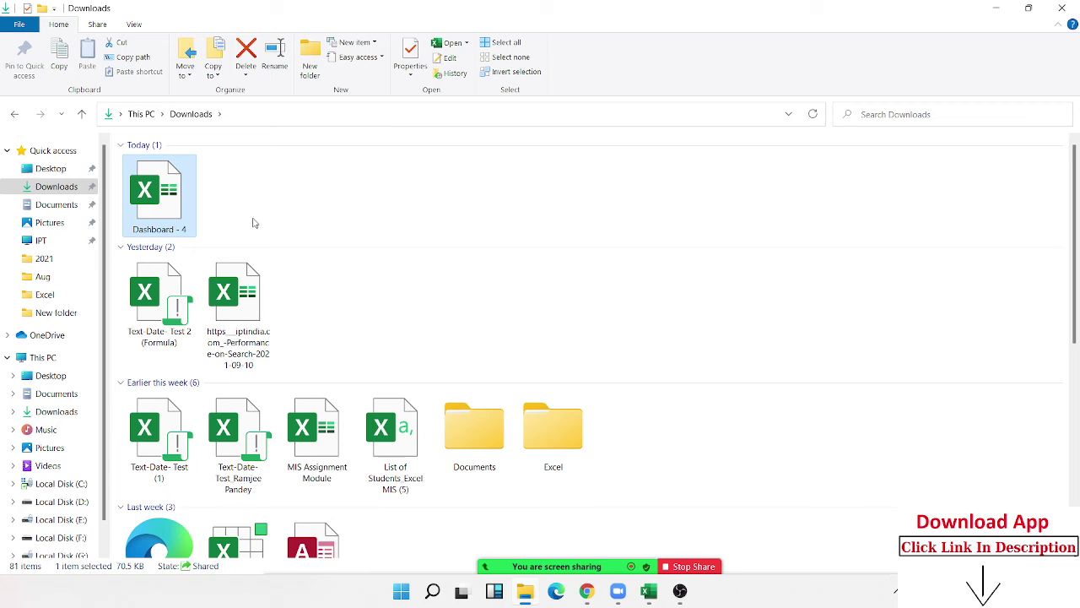
pyautogui.click(139, 283)
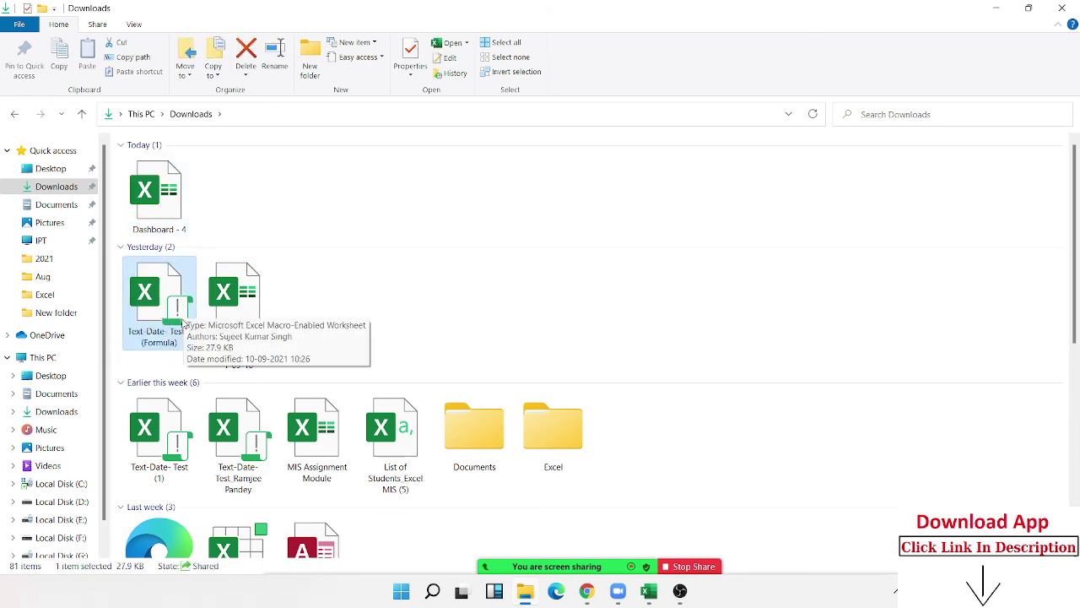
pyautogui.moveTo(160, 304)
pyautogui.scroll(-10, 285, 325)
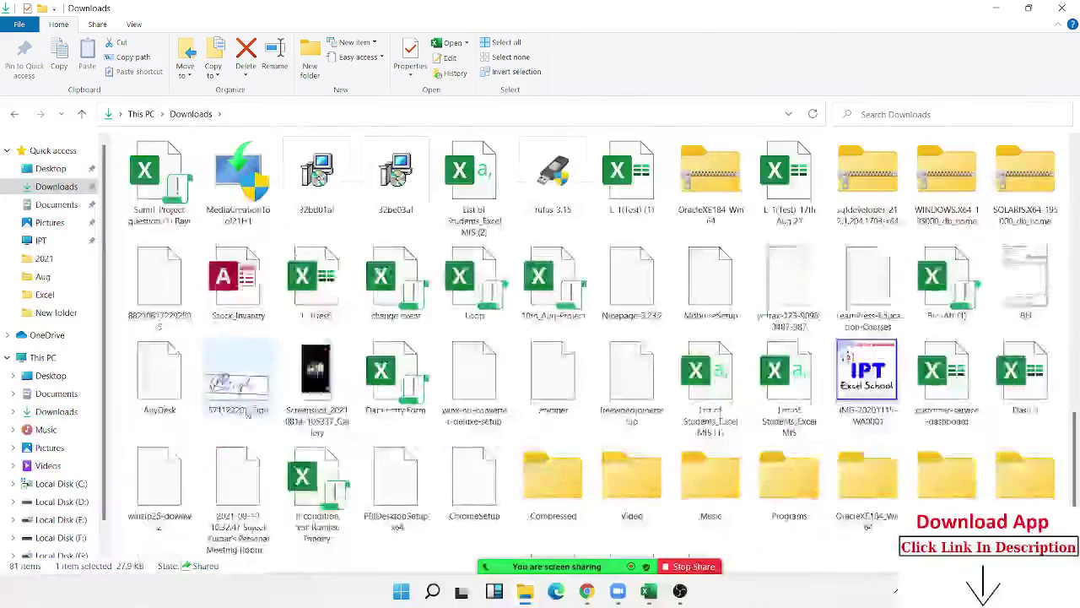
pyautogui.scroll(7, 254, 355)
pyautogui.scroll(3, 204, 382)
pyautogui.scroll(-3, 226, 397)
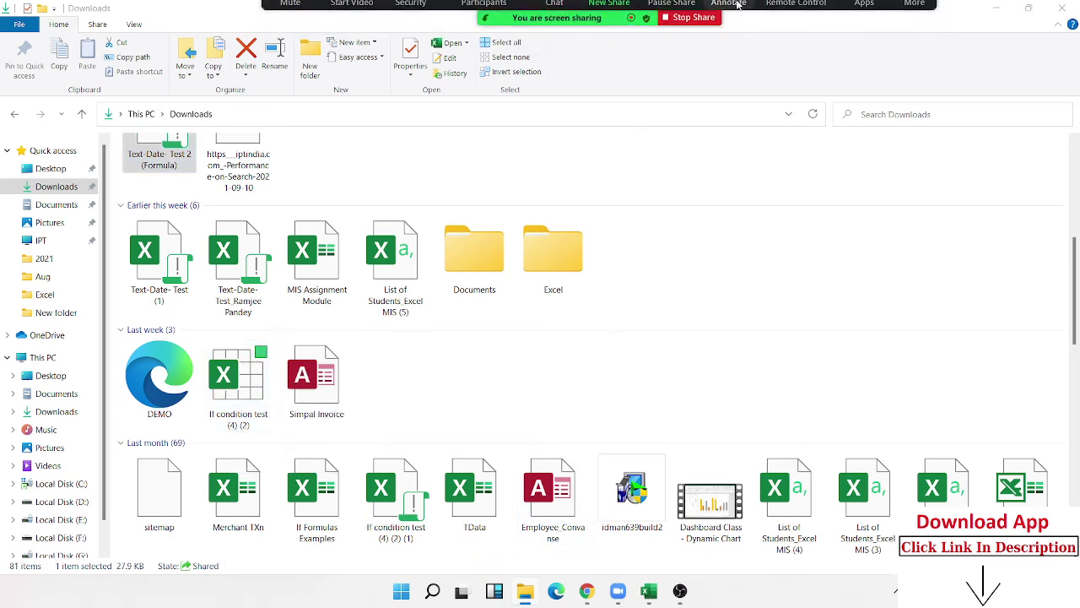
pyautogui.click(726, 18)
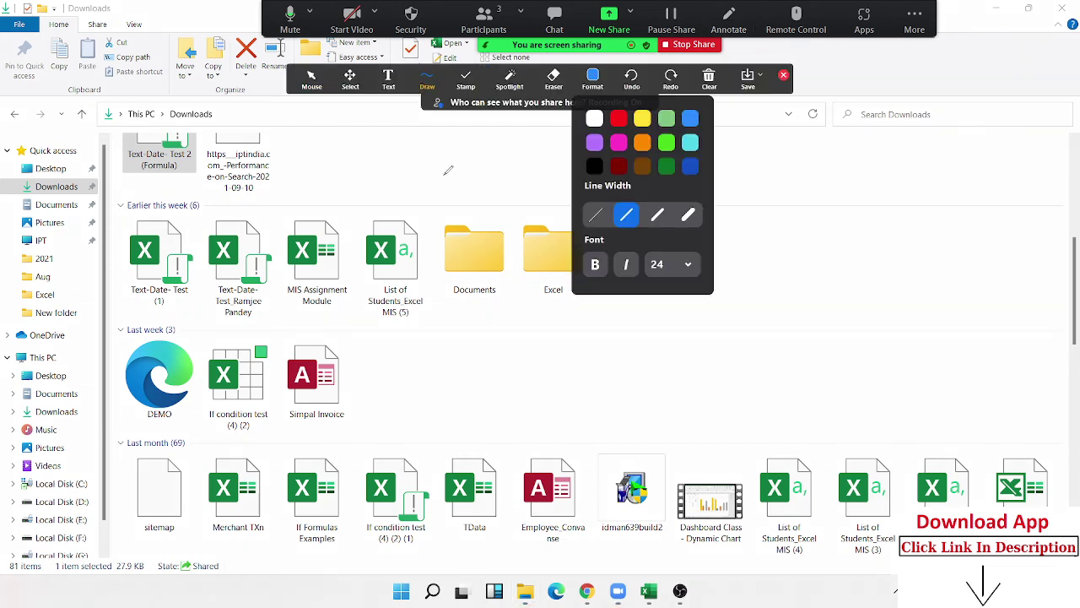
pyautogui.moveTo(213, 332)
pyautogui.mouseDown()
pyautogui.moveTo(234, 429)
pyautogui.moveTo(271, 339)
pyautogui.moveTo(208, 331)
pyautogui.mouseUp()
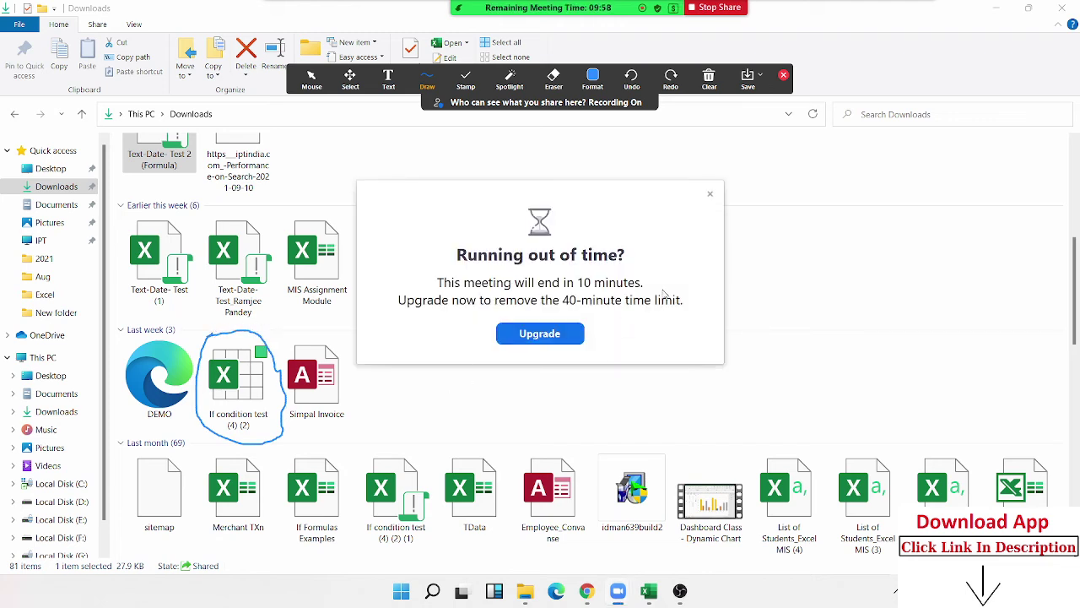
pyautogui.click(710, 195)
pyautogui.moveTo(506, 345); pyautogui.dragTo(516, 403)
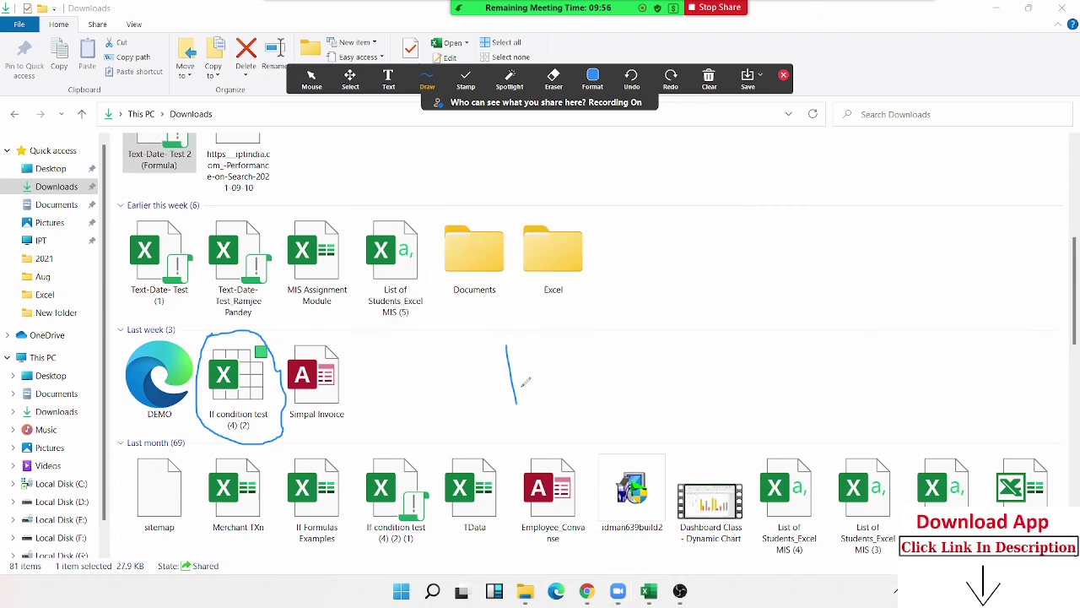
pyautogui.moveTo(538, 351)
pyautogui.mouseDown()
pyautogui.moveTo(547, 368)
pyautogui.moveTo(567, 344)
pyautogui.moveTo(601, 336)
pyautogui.moveTo(646, 371)
pyautogui.moveTo(611, 342)
pyautogui.moveTo(584, 344)
pyautogui.mouseUp()
pyautogui.moveTo(714, 334)
pyautogui.mouseDown()
pyautogui.moveTo(666, 429)
pyautogui.moveTo(707, 423)
pyautogui.moveTo(705, 390)
pyautogui.moveTo(690, 402)
pyautogui.mouseUp()
pyautogui.moveTo(669, 341)
pyautogui.mouseDown()
pyautogui.moveTo(679, 376)
pyautogui.moveTo(680, 346)
pyautogui.moveTo(668, 346)
pyautogui.mouseUp()
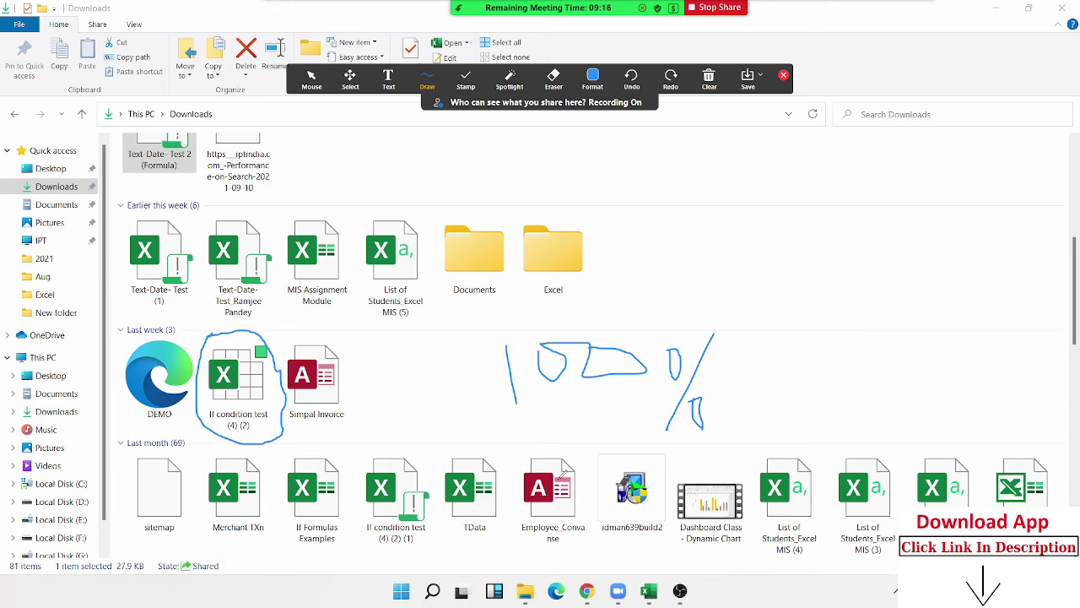
pyautogui.click(709, 78)
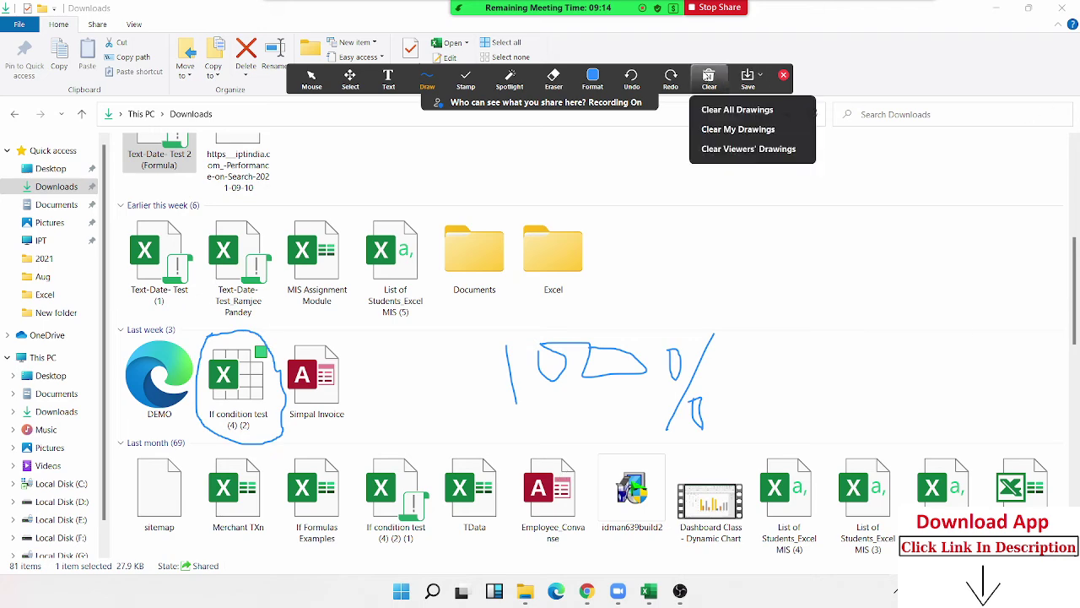
pyautogui.click(720, 129)
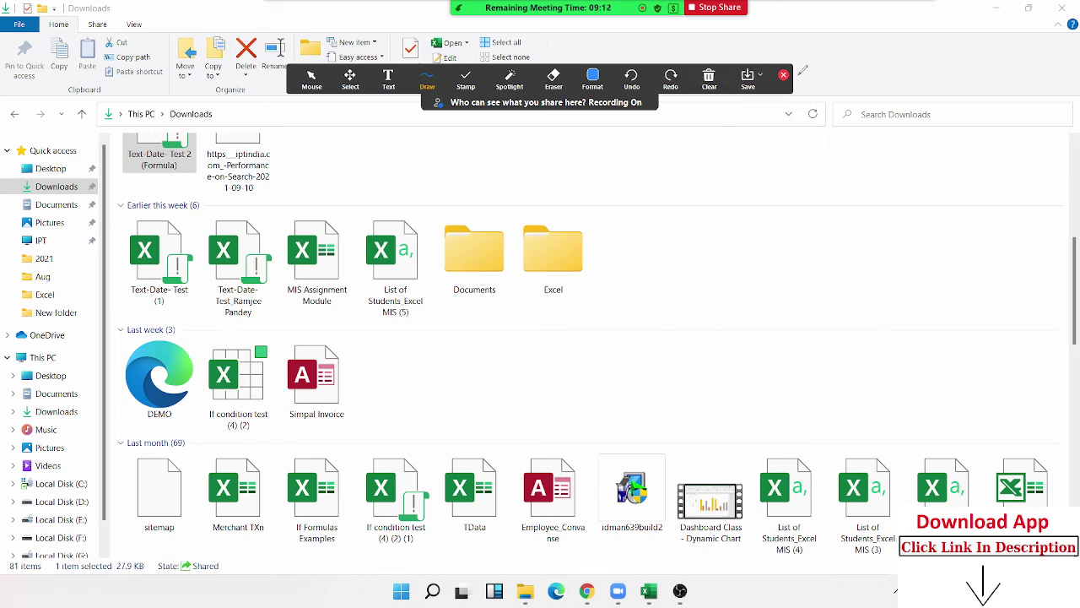
pyautogui.click(784, 76)
pyautogui.click(1063, 7)
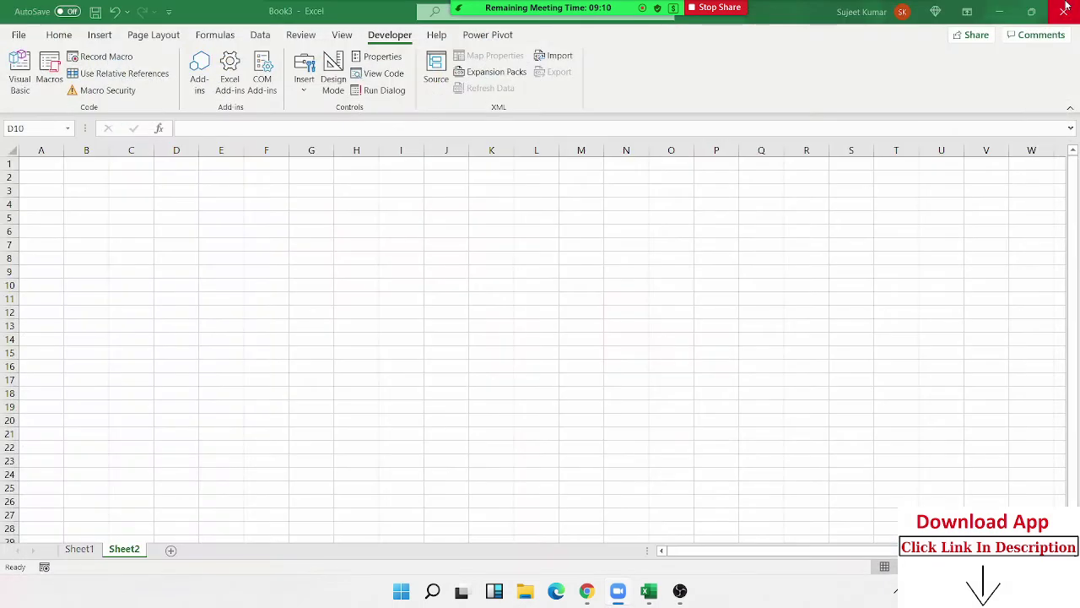
pyautogui.click(356, 261)
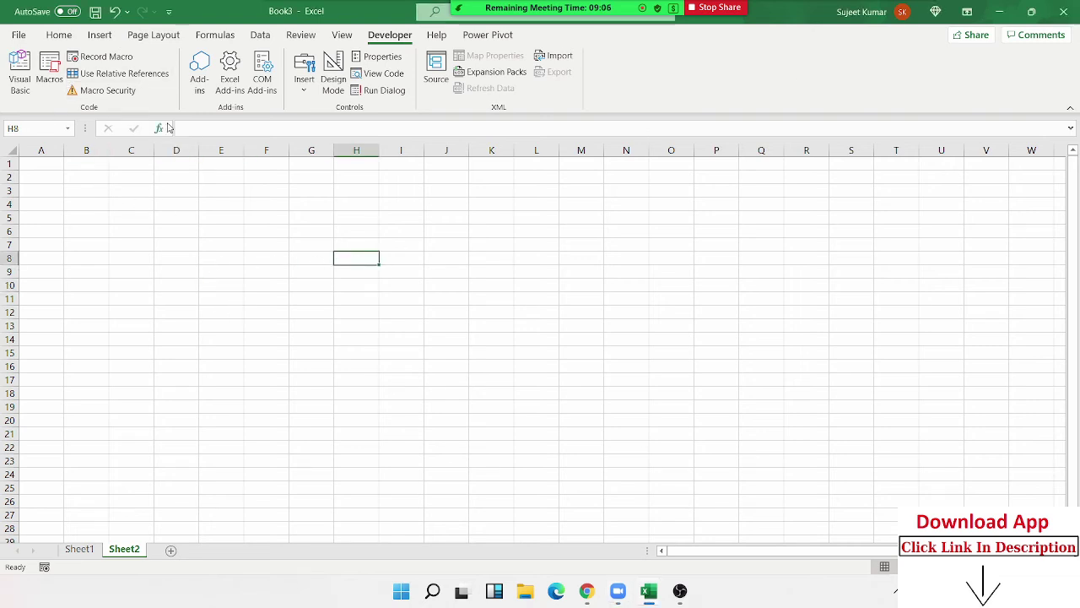
pyautogui.click(95, 12)
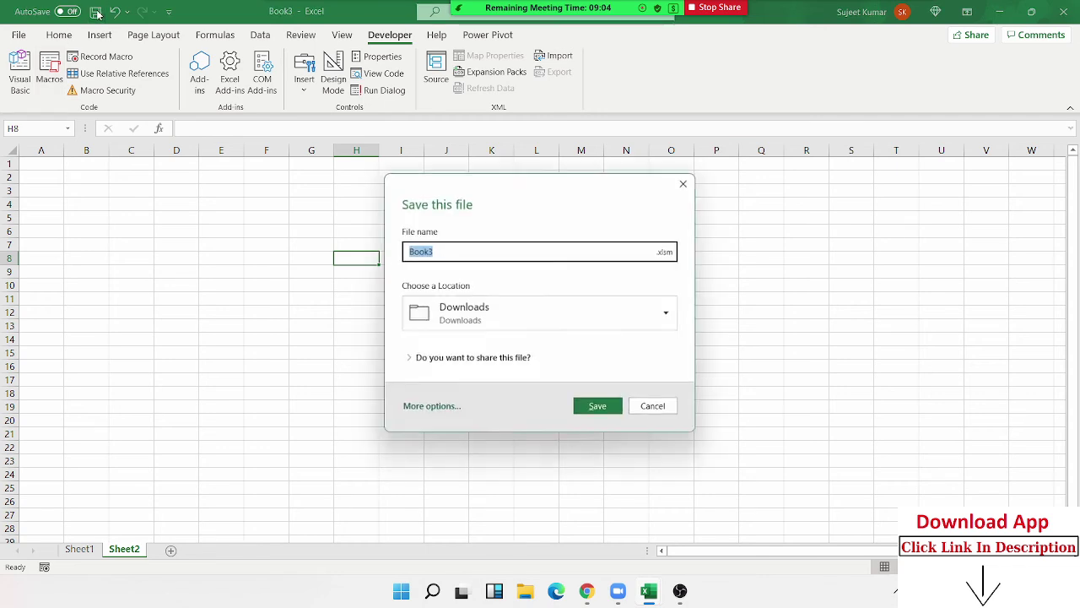
pyautogui.click(505, 308)
pyautogui.click(675, 251)
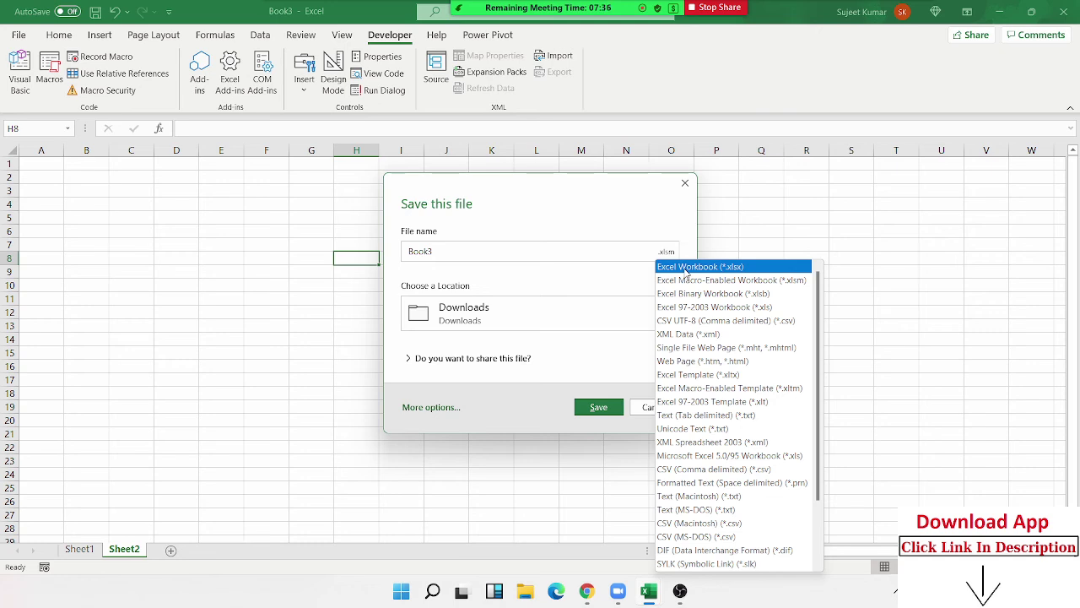
pyautogui.click(687, 267)
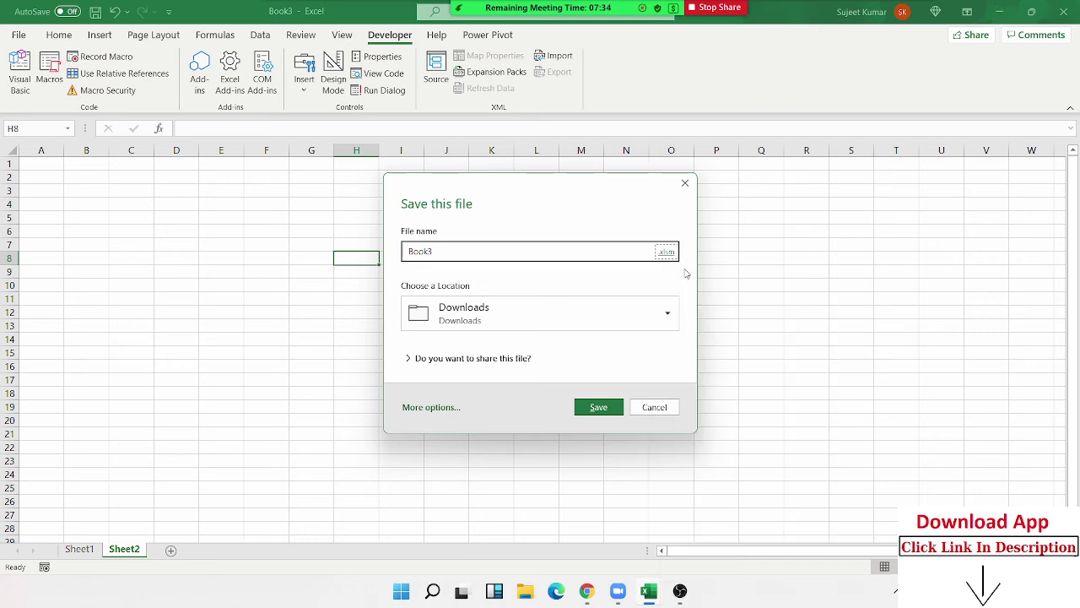
pyautogui.press('Escape')
pyautogui.click(24, 36)
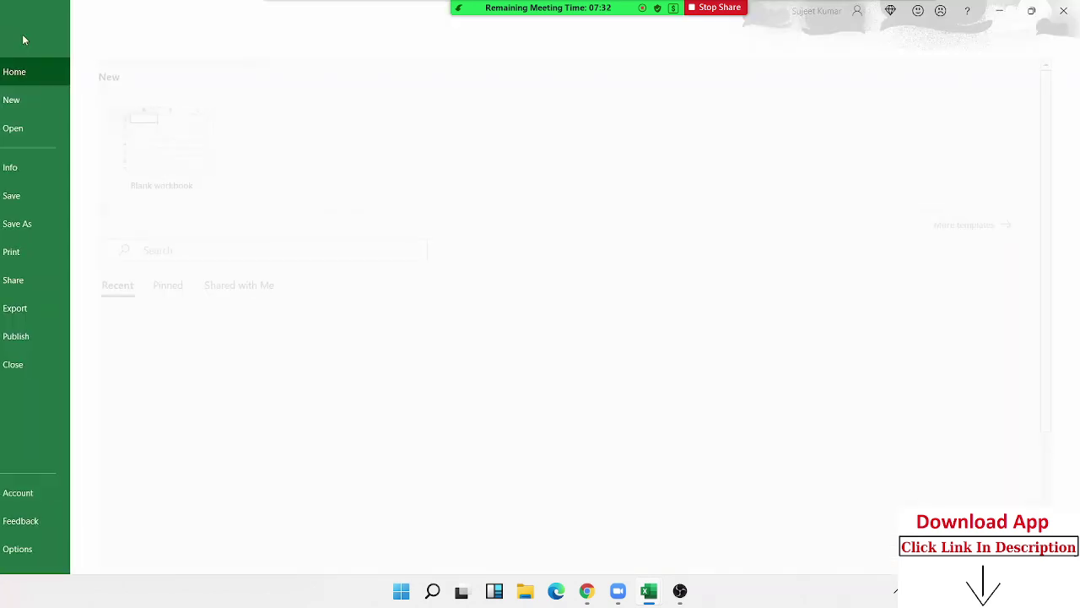
pyautogui.click(38, 554)
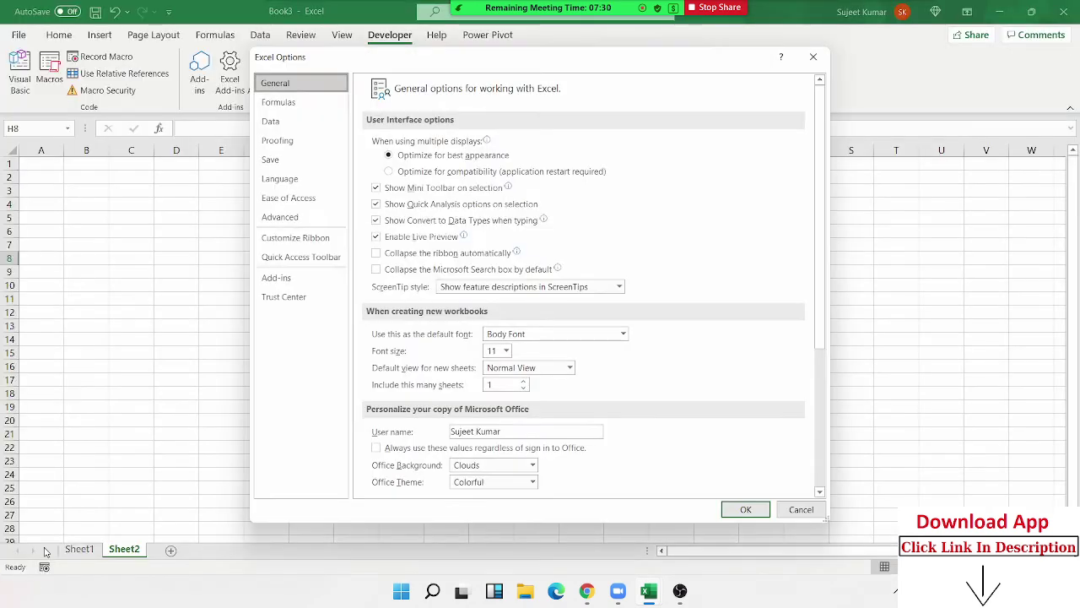
pyautogui.click(306, 162)
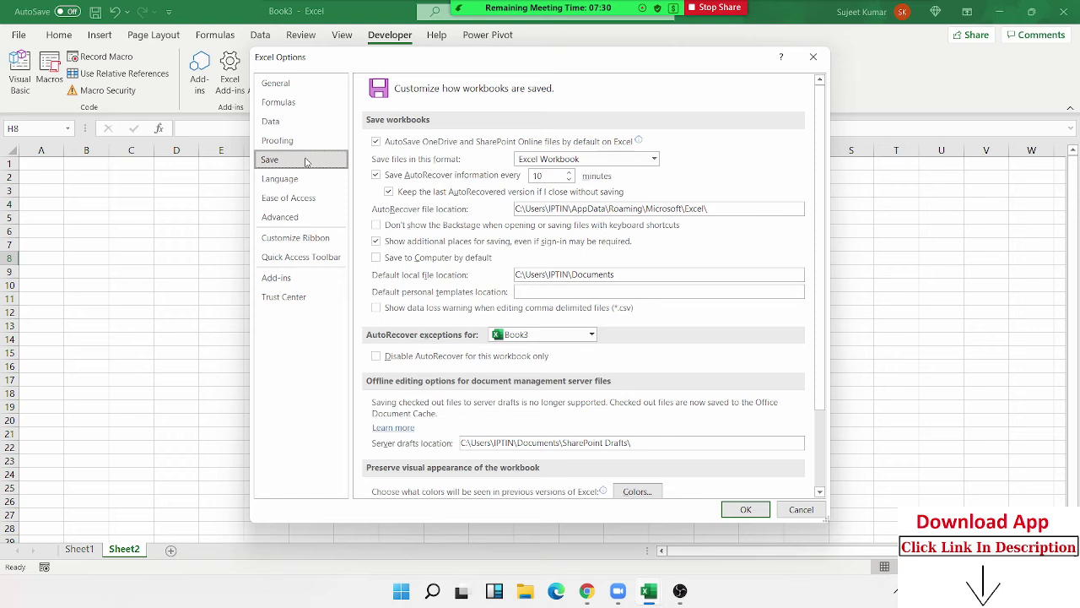
pyautogui.click(589, 160)
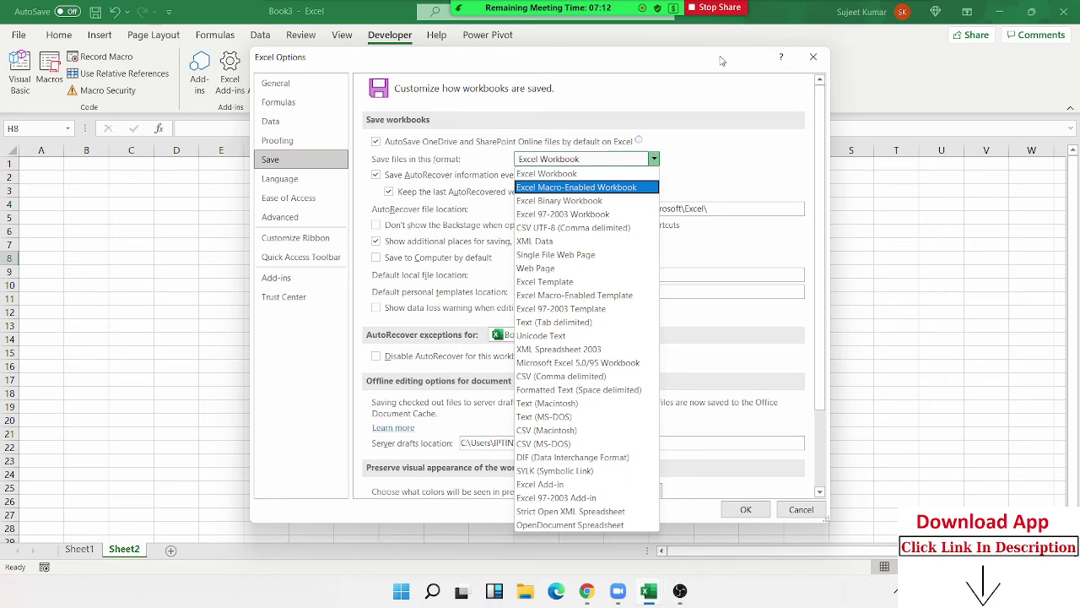
pyautogui.click(801, 64)
pyautogui.click(814, 61)
pyautogui.click(262, 191)
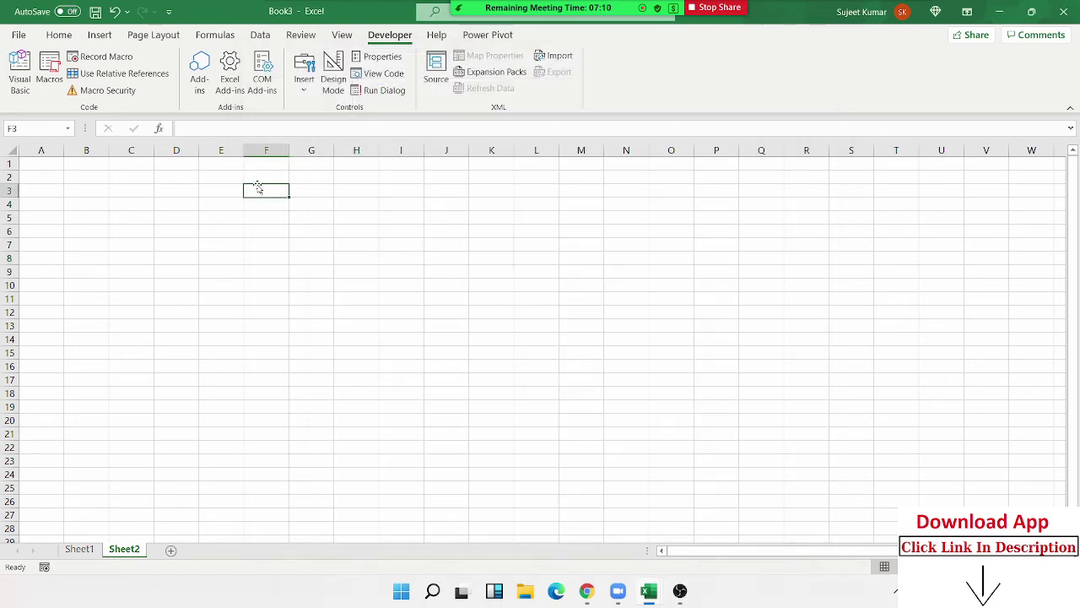
pyautogui.click(59, 34)
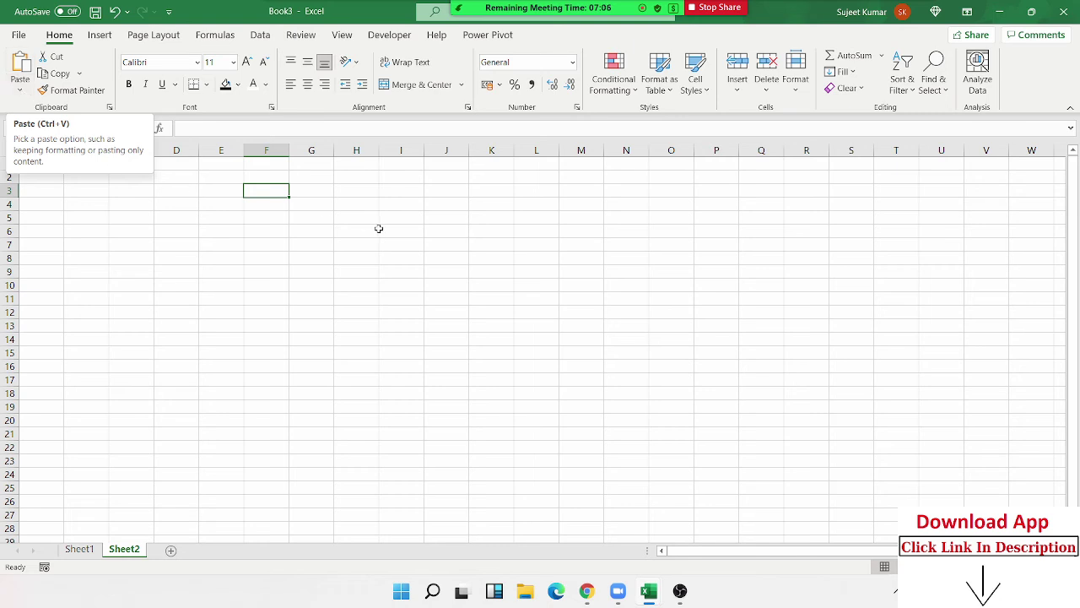
pyautogui.click(389, 35)
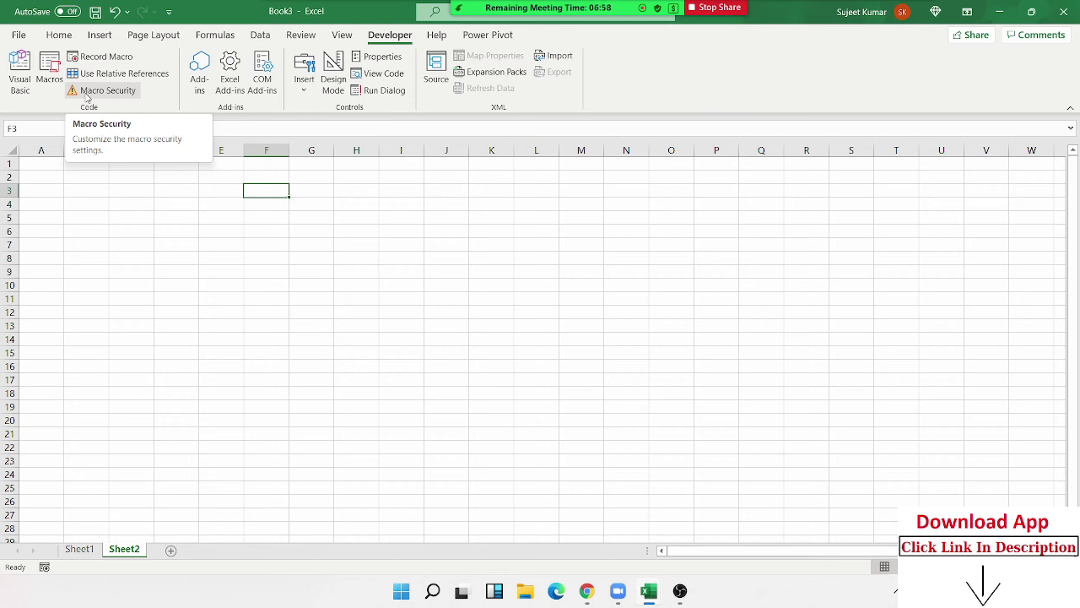
# Zoom Sheet2 in until columns A–K fill the window, then select cell E1.
pyautogui.click(358, 212)
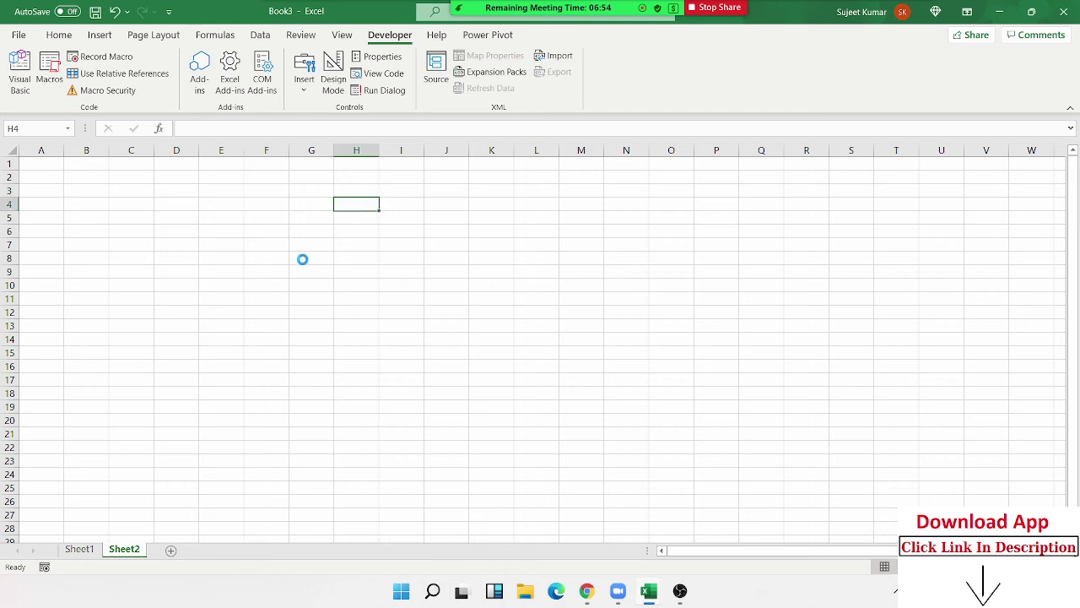
pyautogui.scroll(4, 303, 259)
pyautogui.scroll(2, 303, 260)
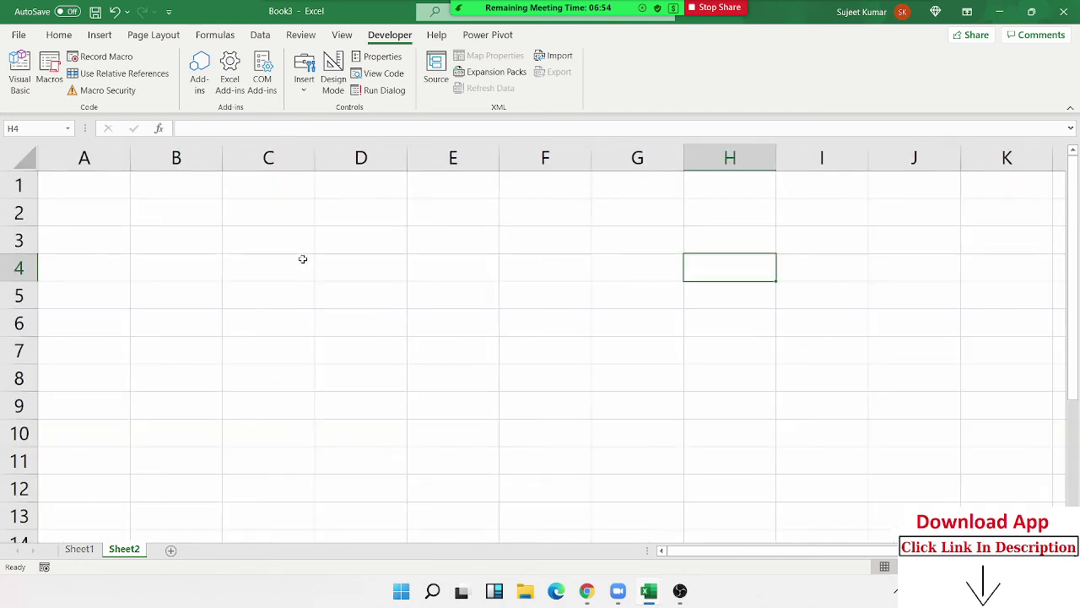
pyautogui.click(452, 190)
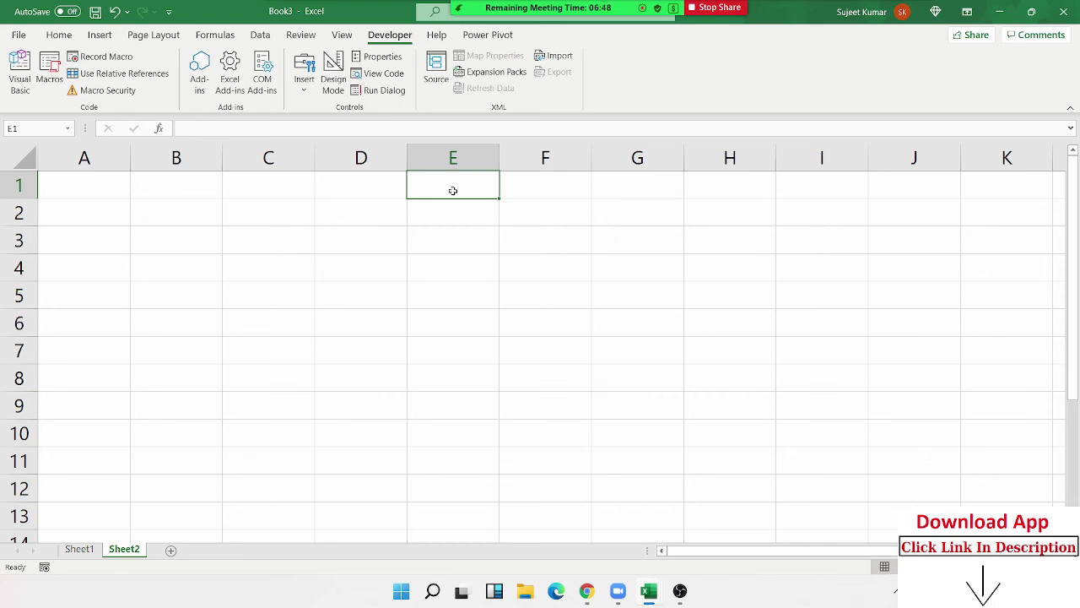
# Enter Analysis in E1 and Algoritham in E2, correcting the typos.
pyautogui.write('Analy')
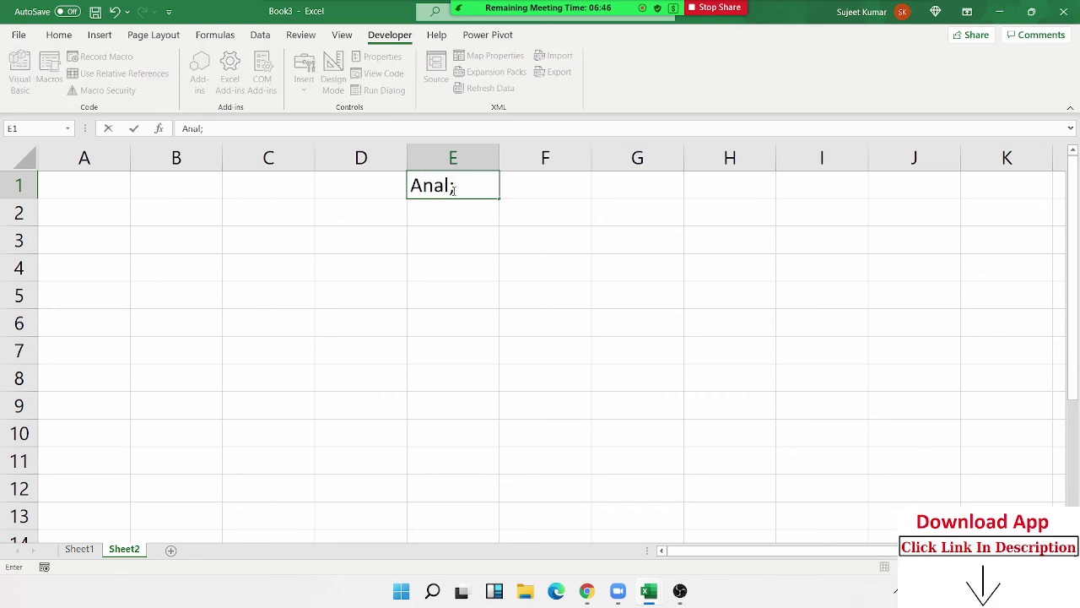
pyautogui.press('BackSpace')
pyautogui.write('ysi')
pyautogui.write('s')
pyautogui.press('Return')
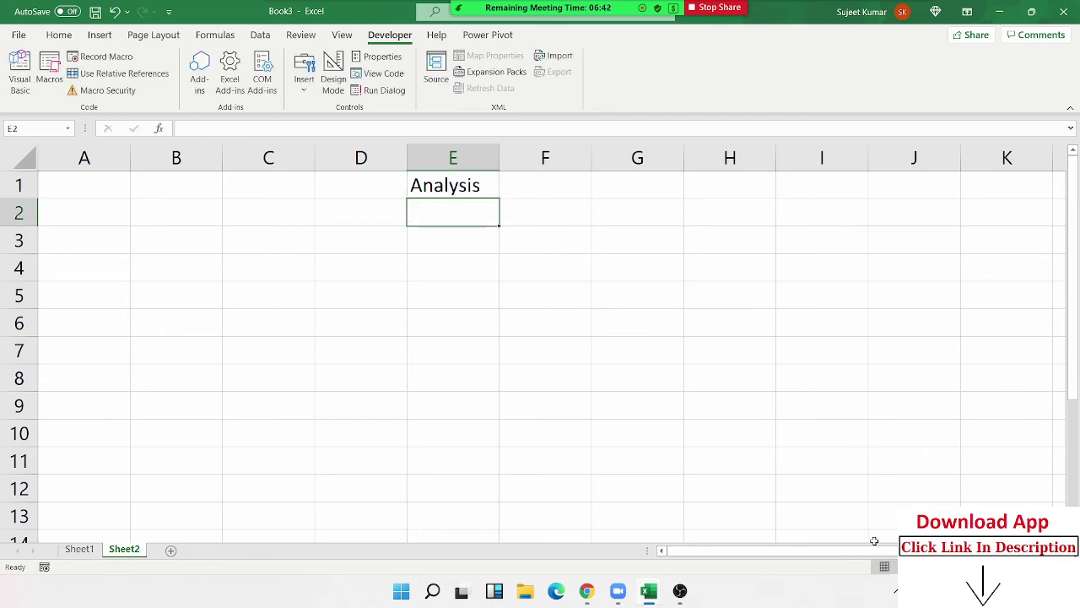
pyautogui.write('Al')
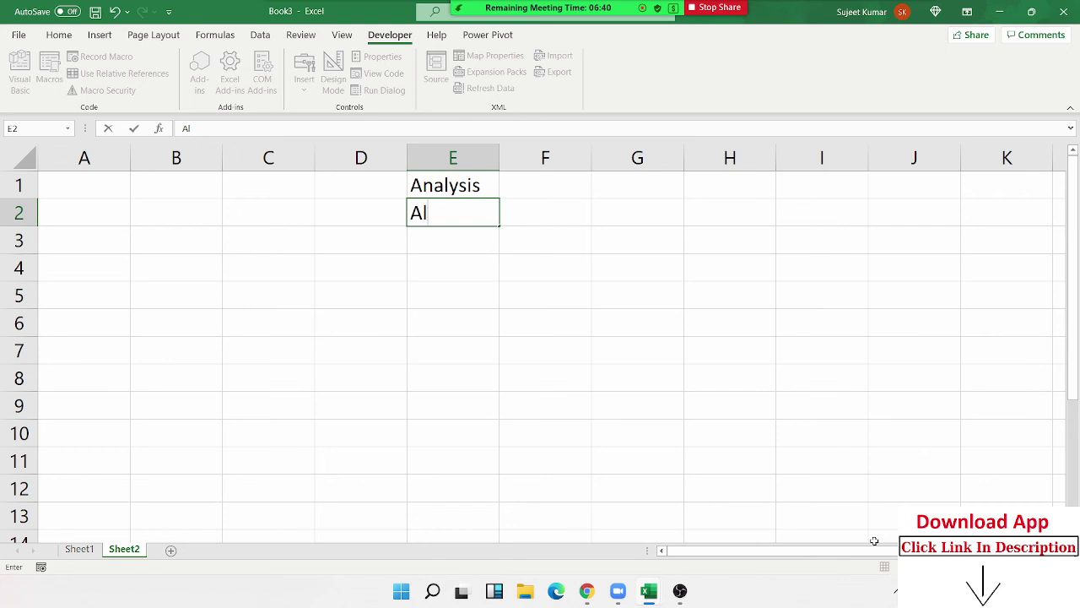
pyautogui.write('gorit')
pyautogui.write('h')
pyautogui.press('BackSpace')
pyautogui.write('mam')
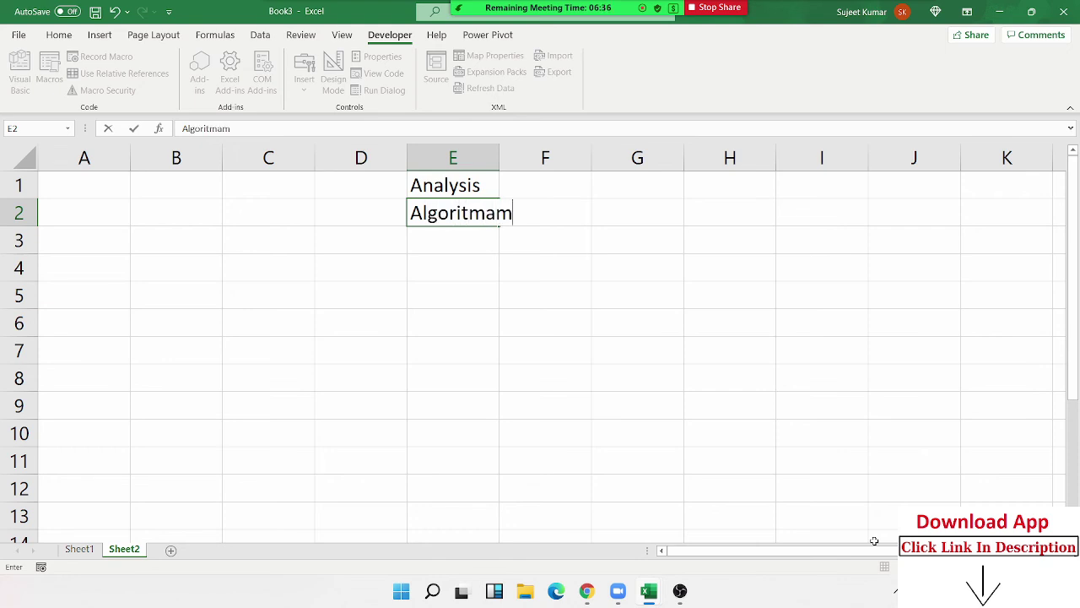
pyautogui.press('Return')
pyautogui.press('Up')
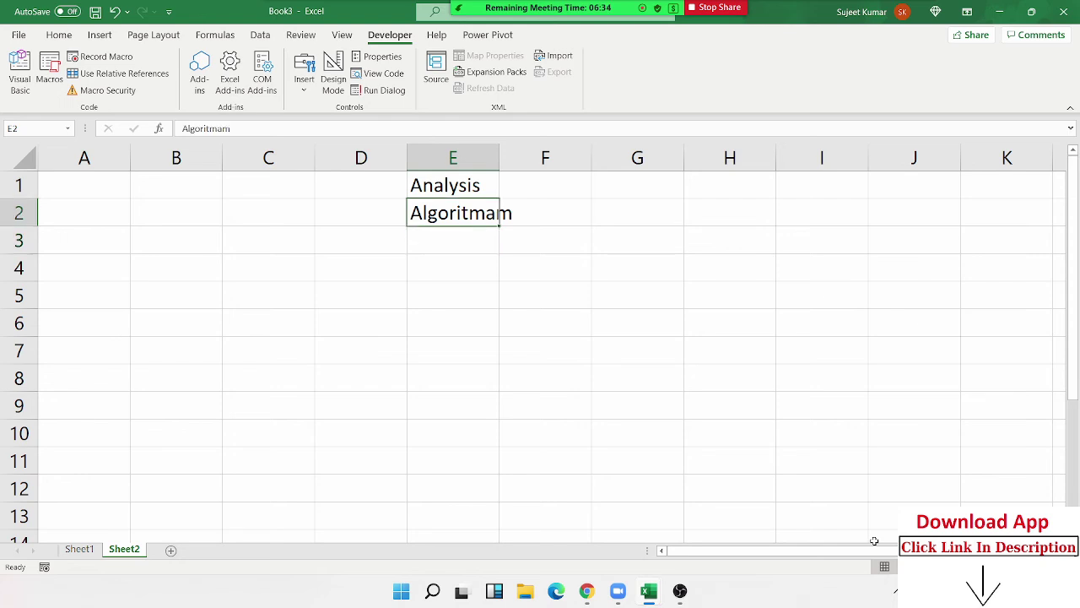
pyautogui.press('F2')
pyautogui.press('Left')
pyautogui.press('Left')
pyautogui.press('Left')
pyautogui.press('Delete')
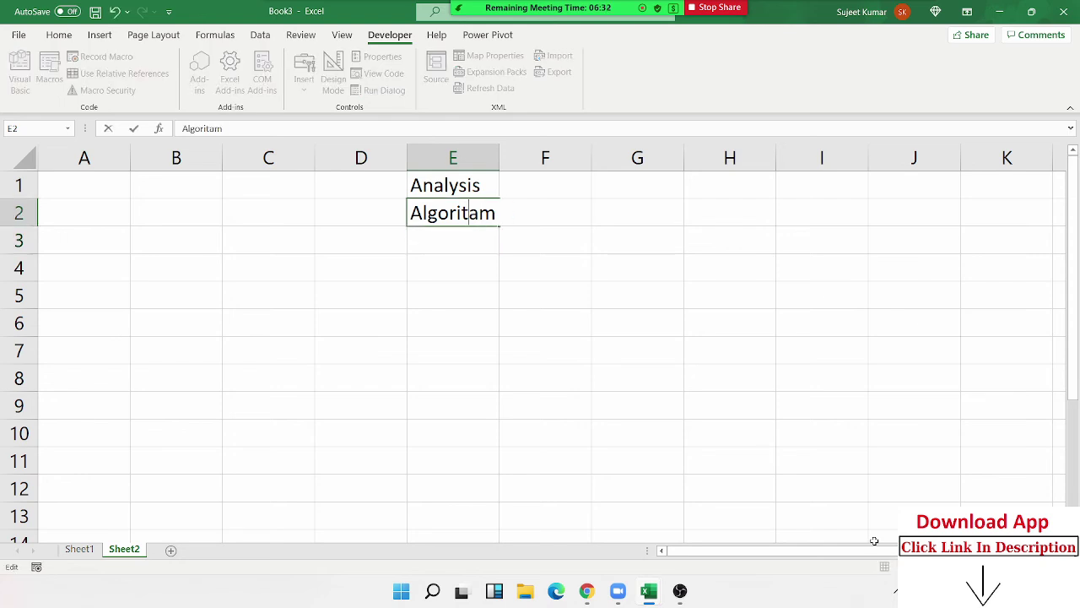
pyautogui.write('h')
pyautogui.press('Return')
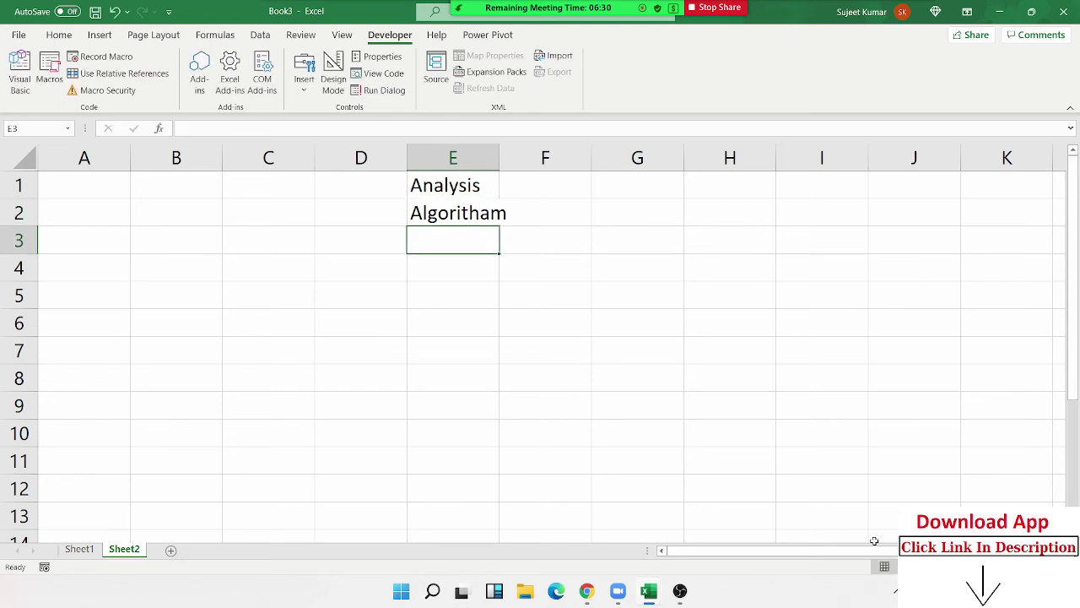
# Enter Code and Test in E3:E4, and Re-Code in F4.
pyautogui.write('C')
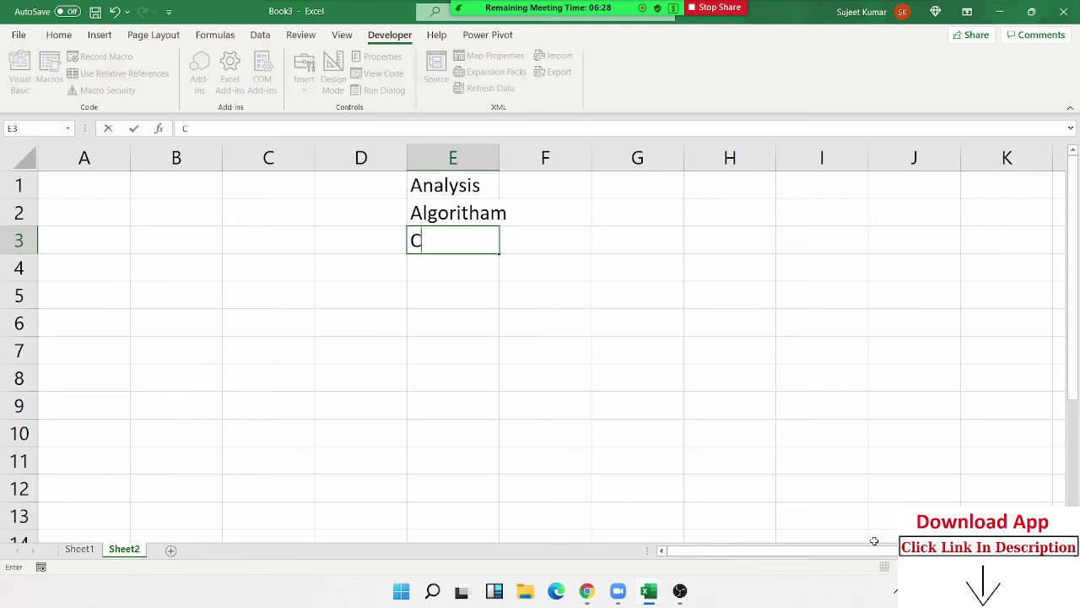
pyautogui.write('ode')
pyautogui.press('Return')
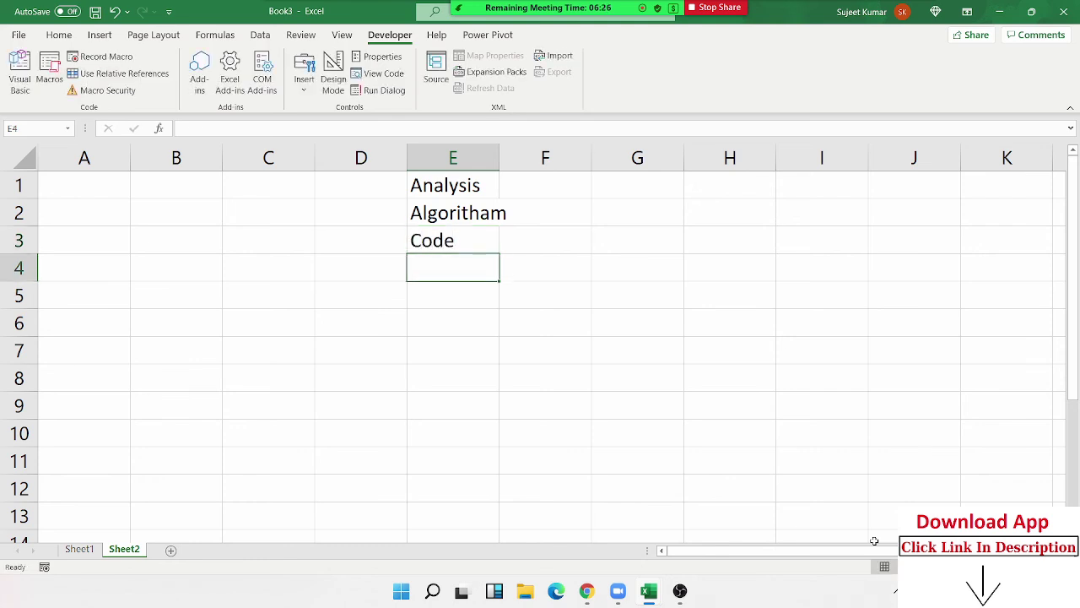
pyautogui.write('Test')
pyautogui.press('Tab')
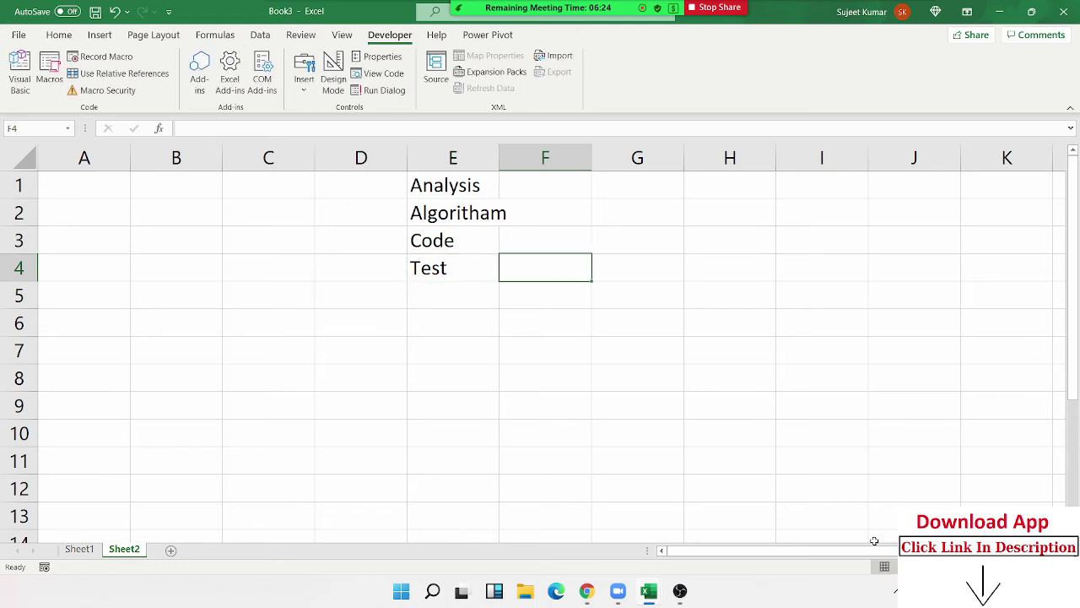
pyautogui.write('-')
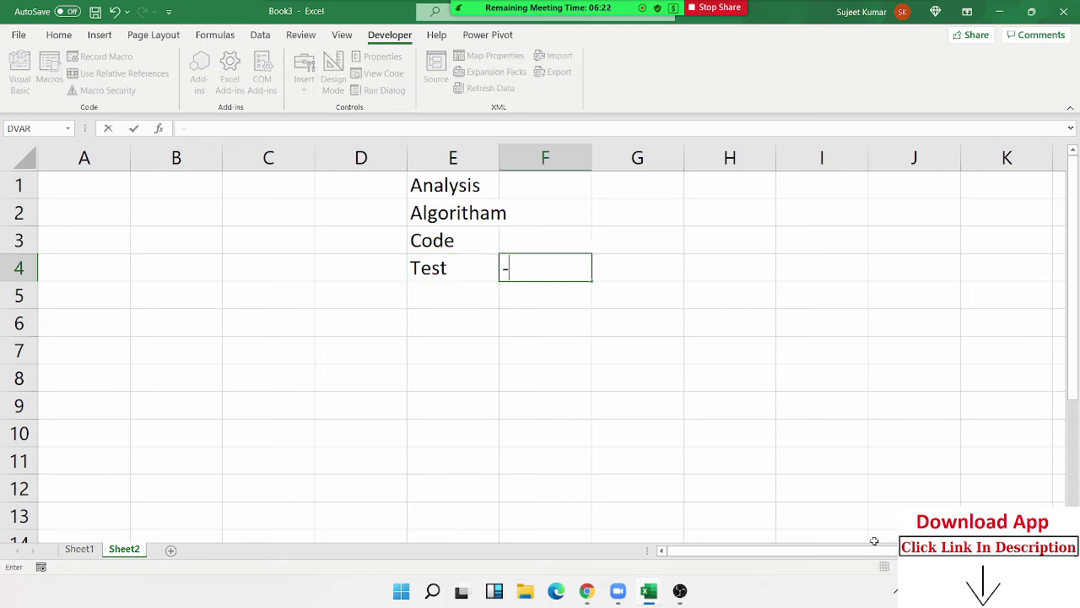
pyautogui.write('r')
pyautogui.press('BackSpace')
pyautogui.press('BackSpace')
pyautogui.write('R')
pyautogui.write('e-C')
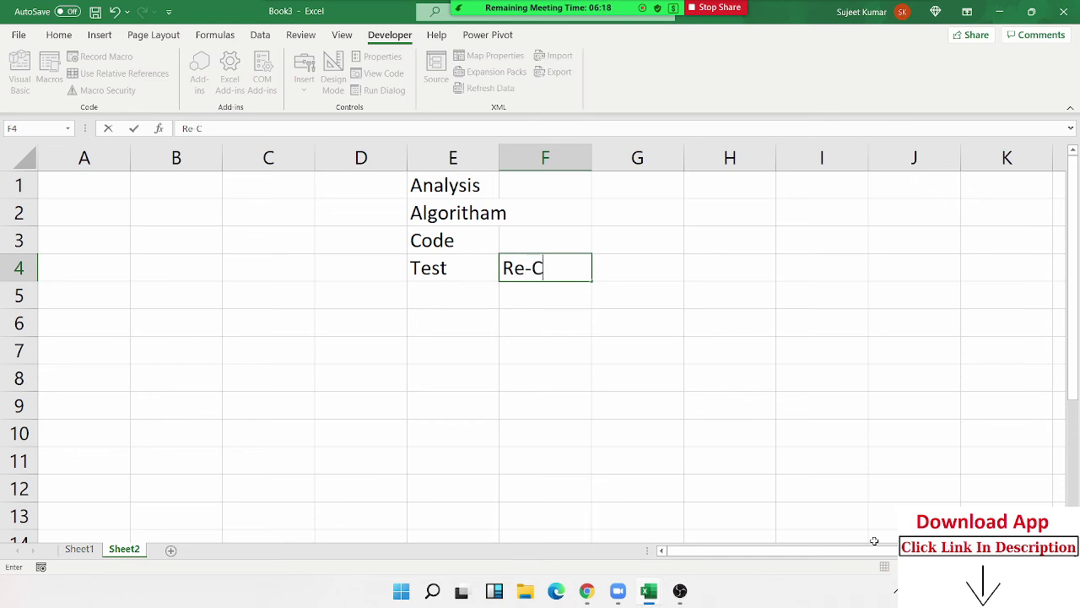
pyautogui.write('ode')
pyautogui.press('Return')
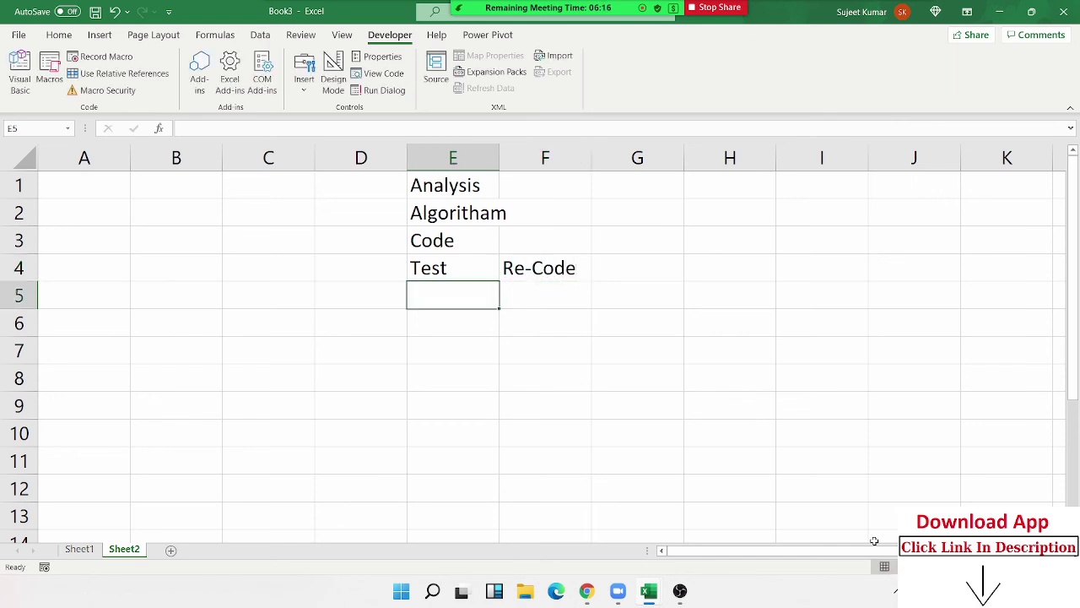
# Add Re-Test in G4 and Apply in E5.
pyautogui.click(645, 273)
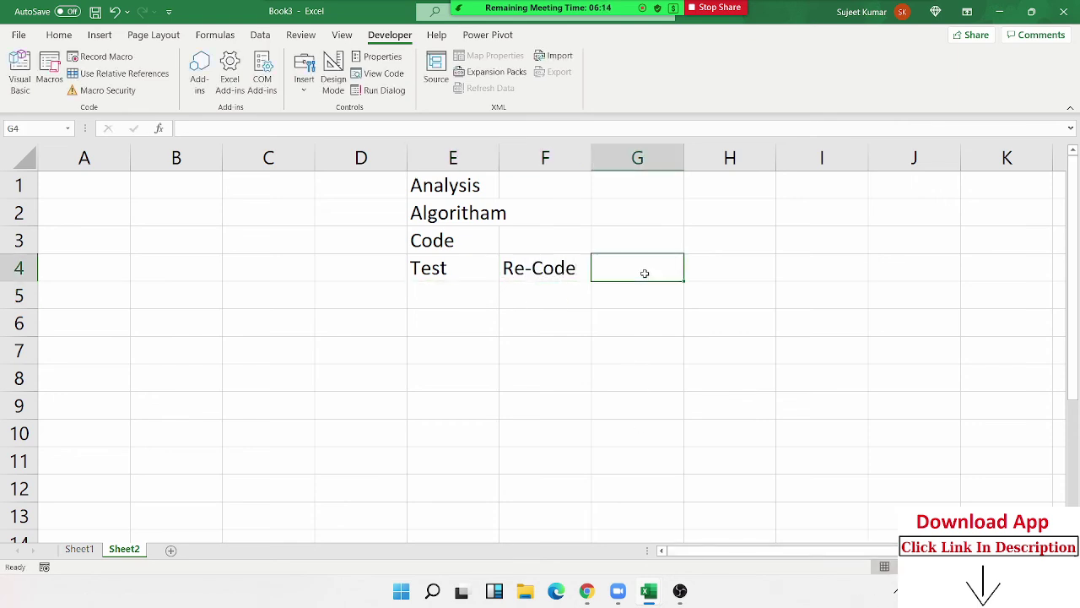
pyautogui.write('Re')
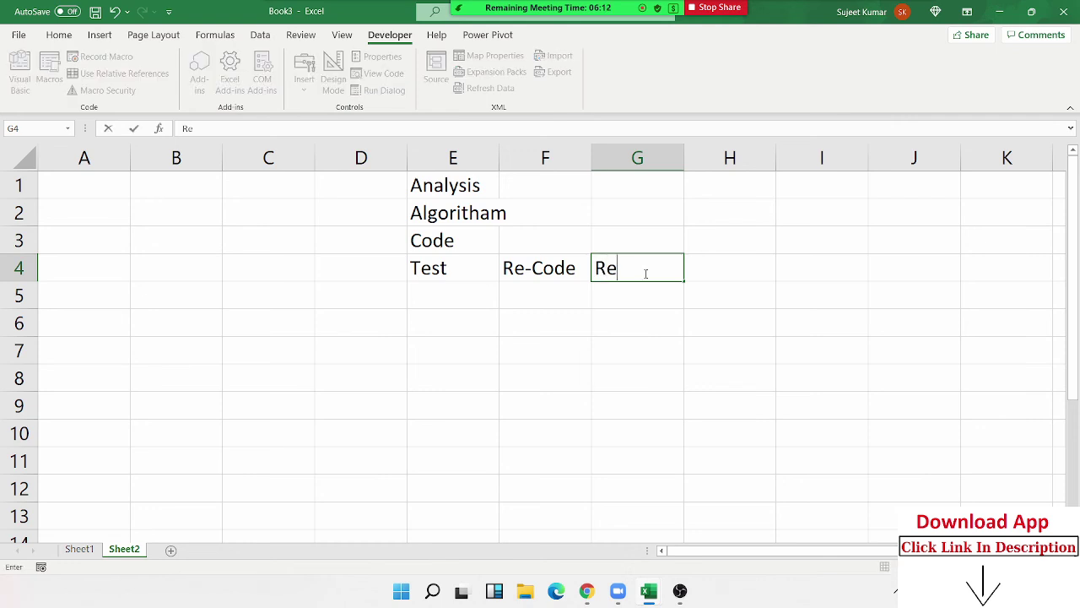
pyautogui.write('-T')
pyautogui.write('est')
pyautogui.press('Return')
pyautogui.press('Left')
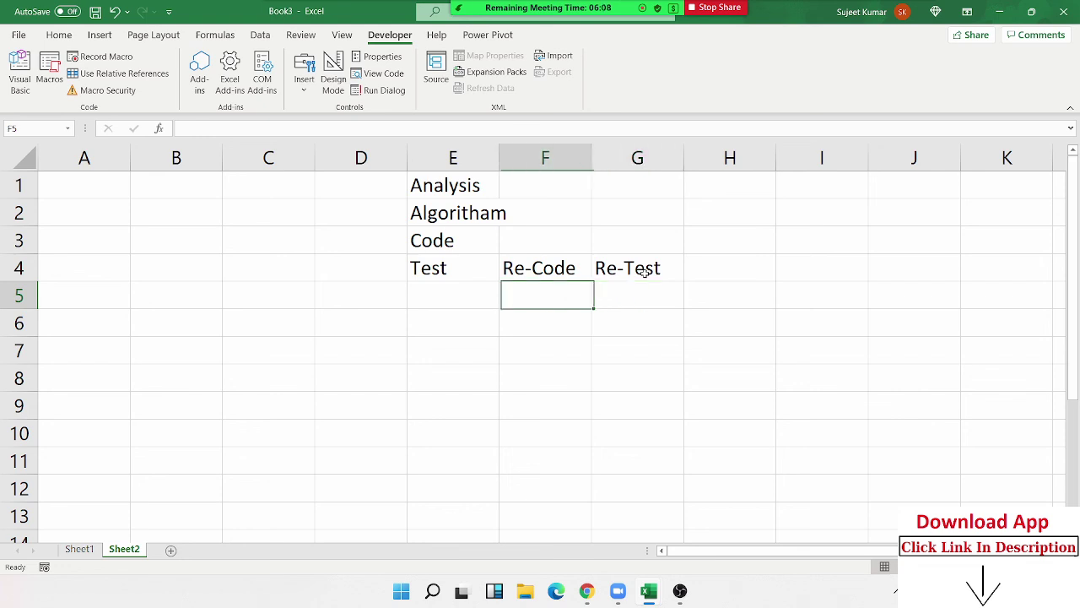
pyautogui.press('Left')
pyautogui.write('App')
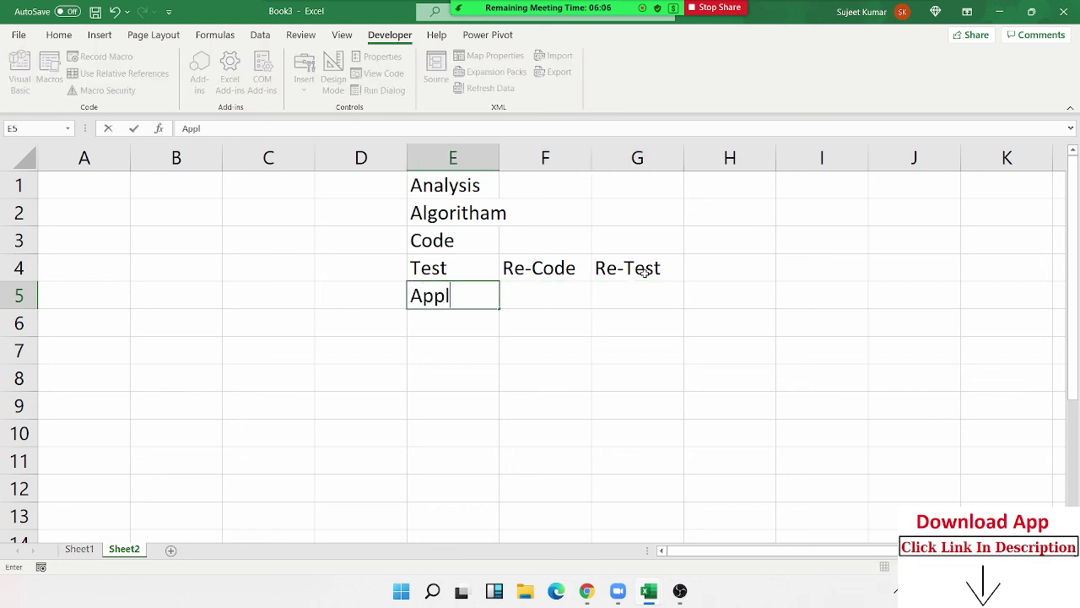
pyautogui.write('ly')
pyautogui.press('Return')
pyautogui.press('Up')
pyautogui.press('Up')
pyautogui.press('Up')
pyautogui.press('Up')
pyautogui.press('Up')
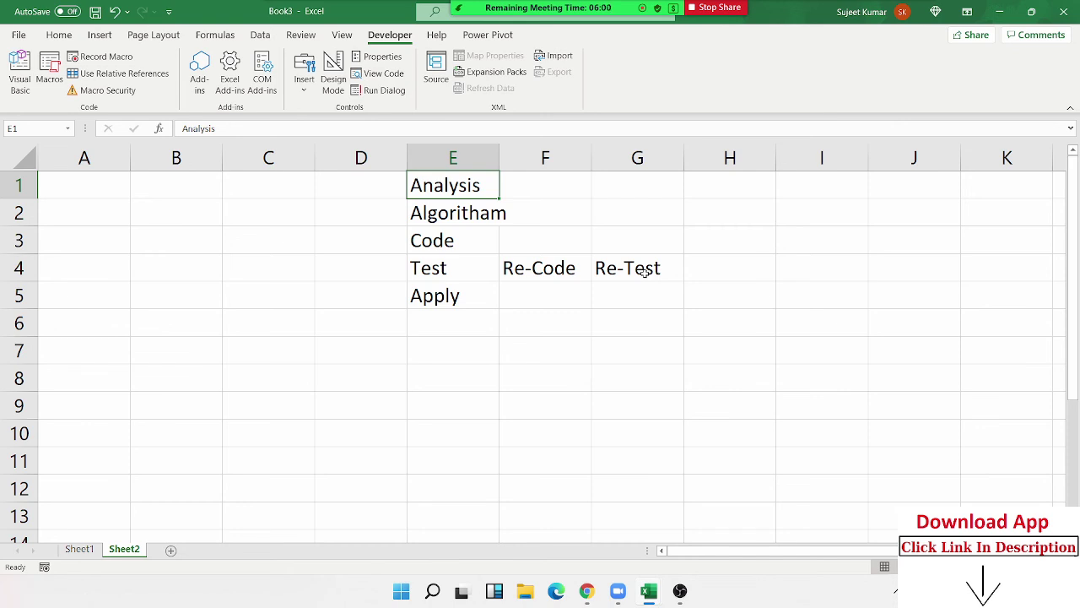
pyautogui.press('Down')
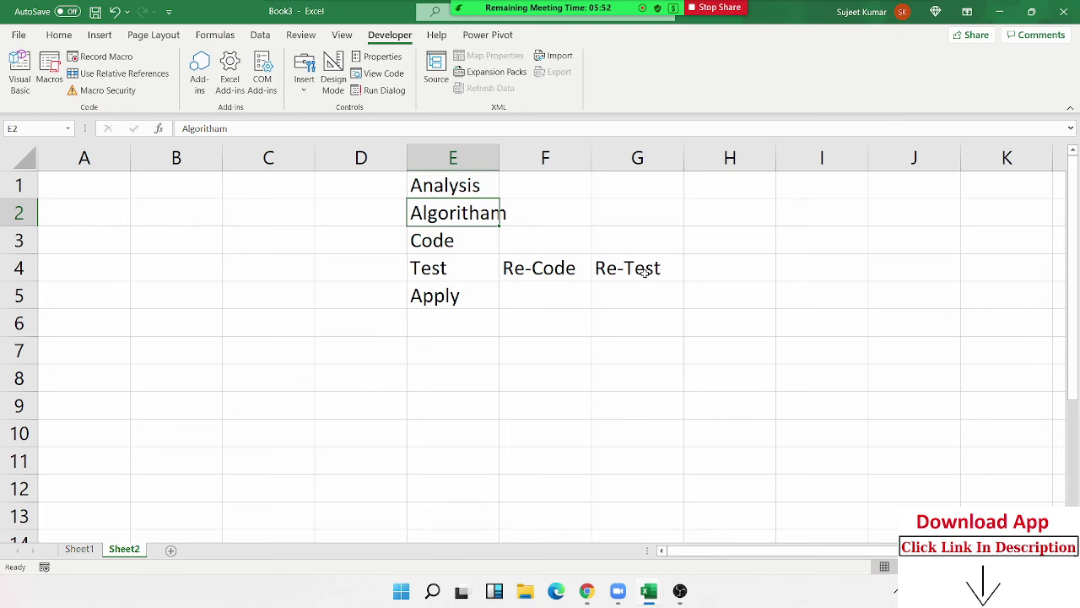
pyautogui.press('Down')
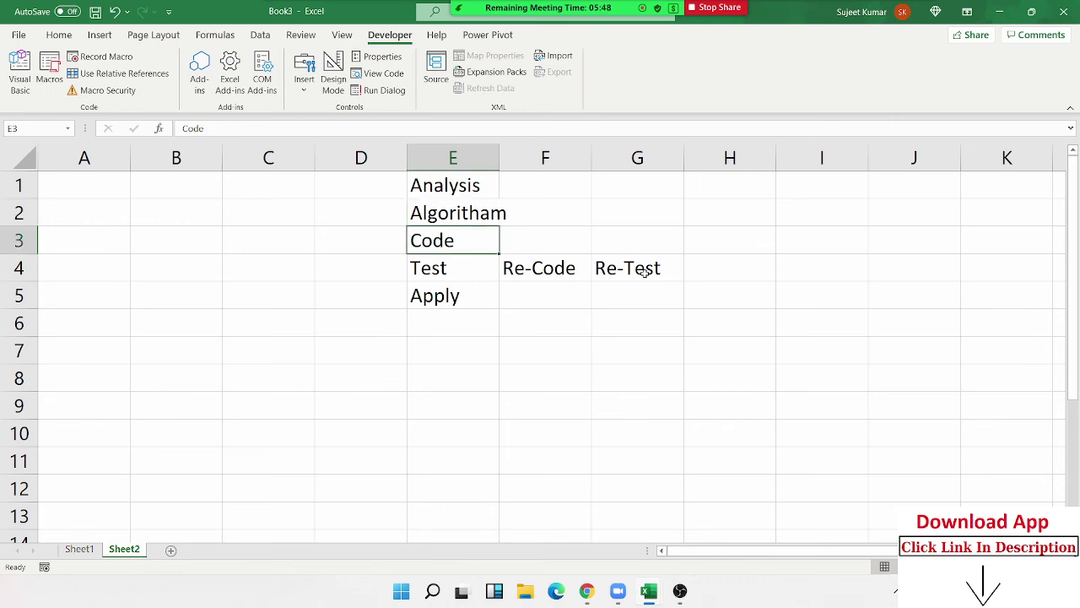
pyautogui.press('Down')
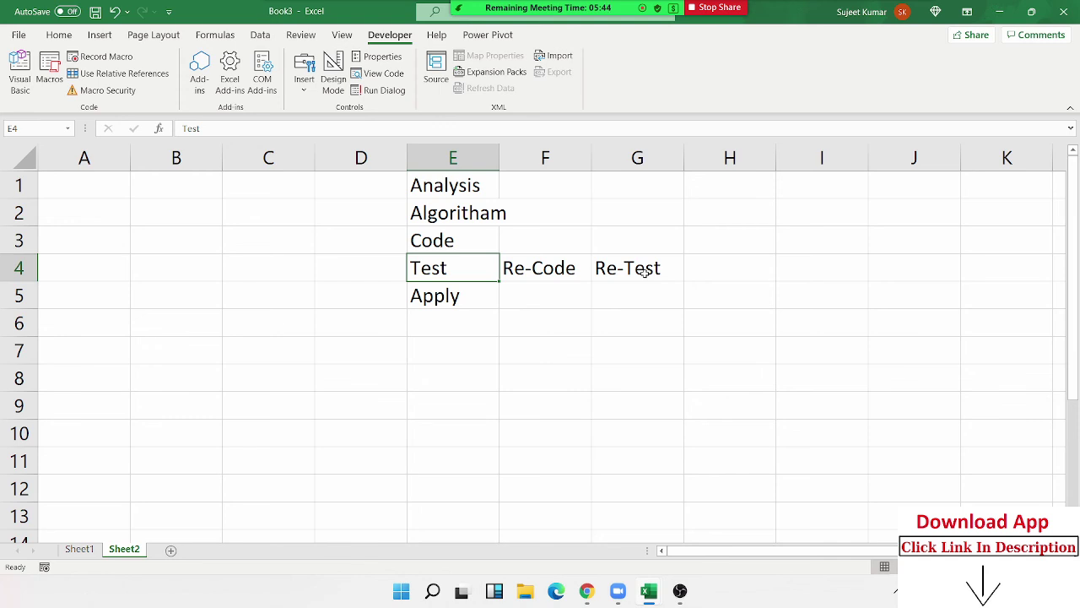
pyautogui.press('Down')
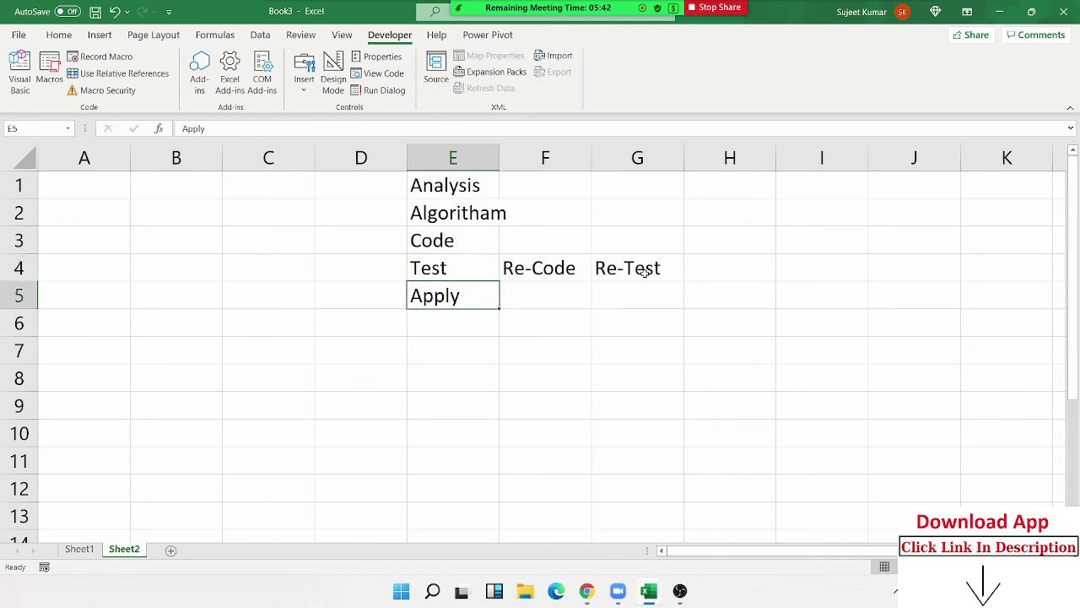
pyautogui.press('Up')
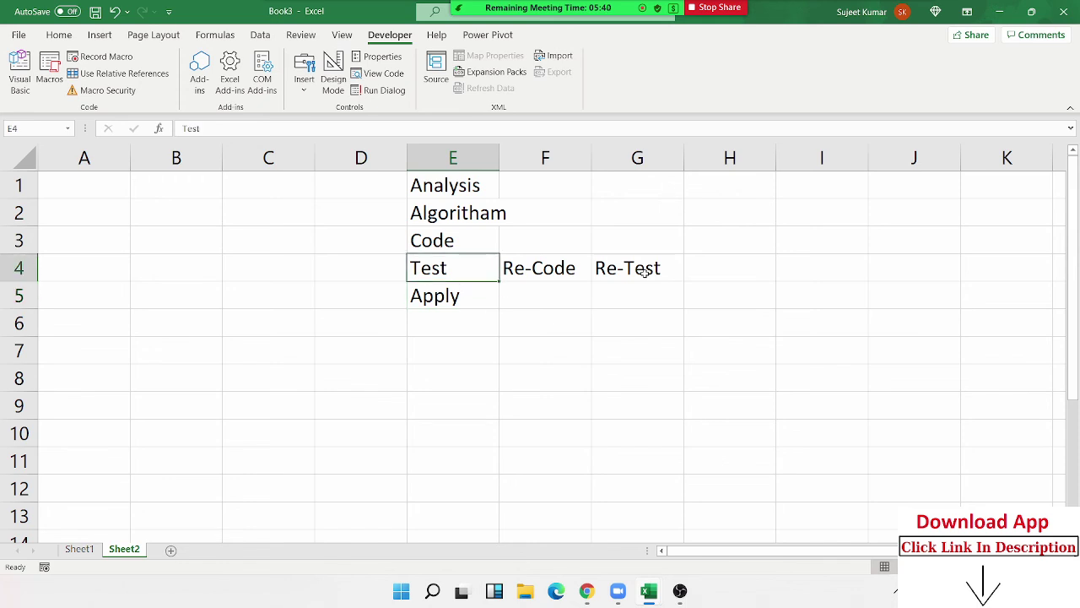
pyautogui.press('Right')
pyautogui.press('Right')
pyautogui.press('Left')
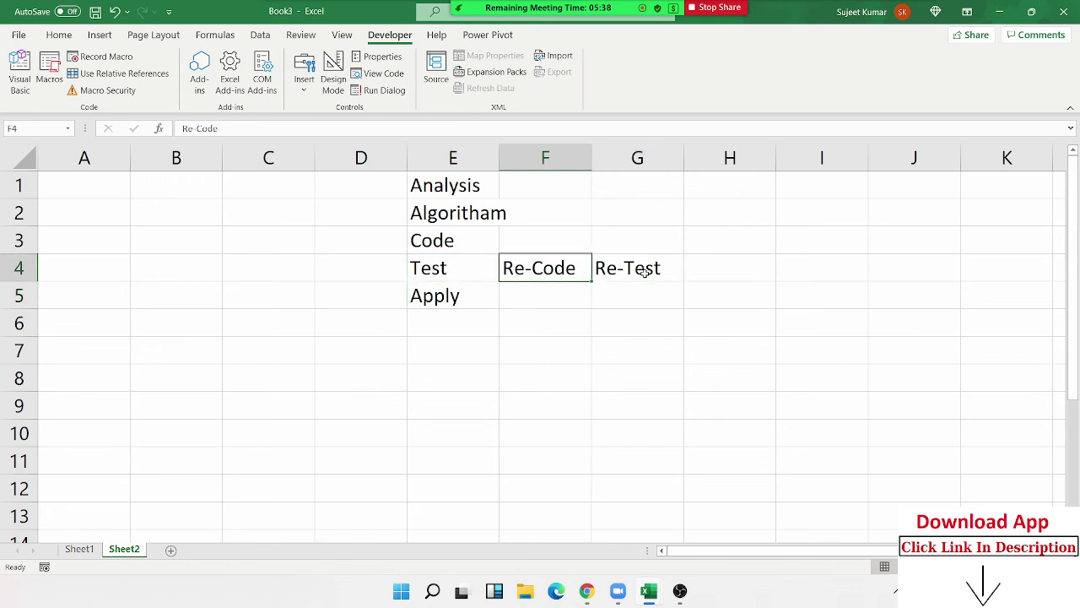
pyautogui.press('Right')
pyautogui.press('Left')
pyautogui.press('Right')
pyautogui.press('Right')
pyautogui.press('Left')
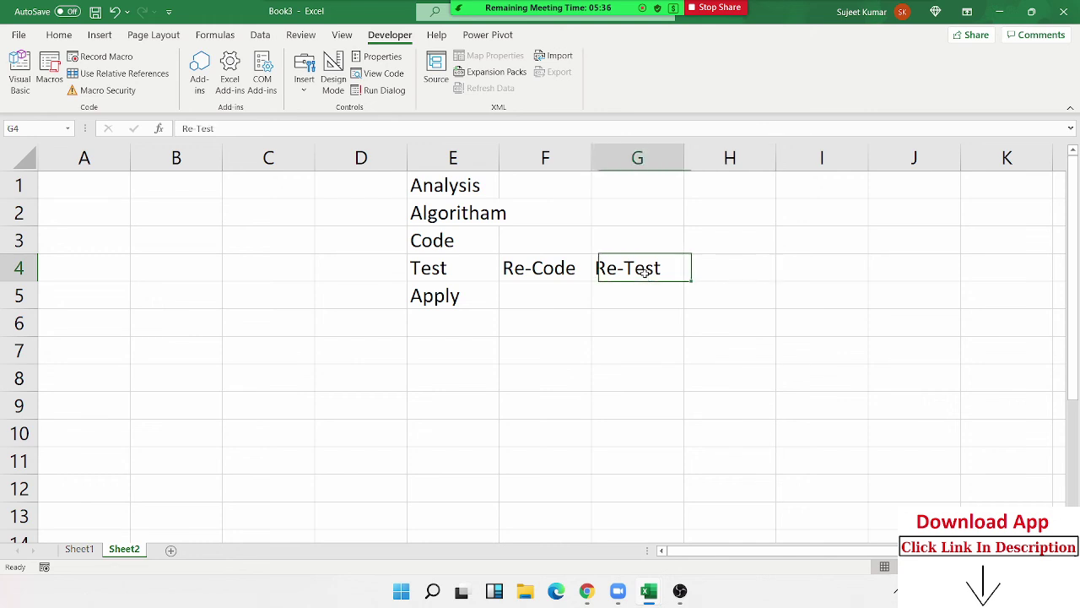
pyautogui.press('Left')
pyautogui.press('Left')
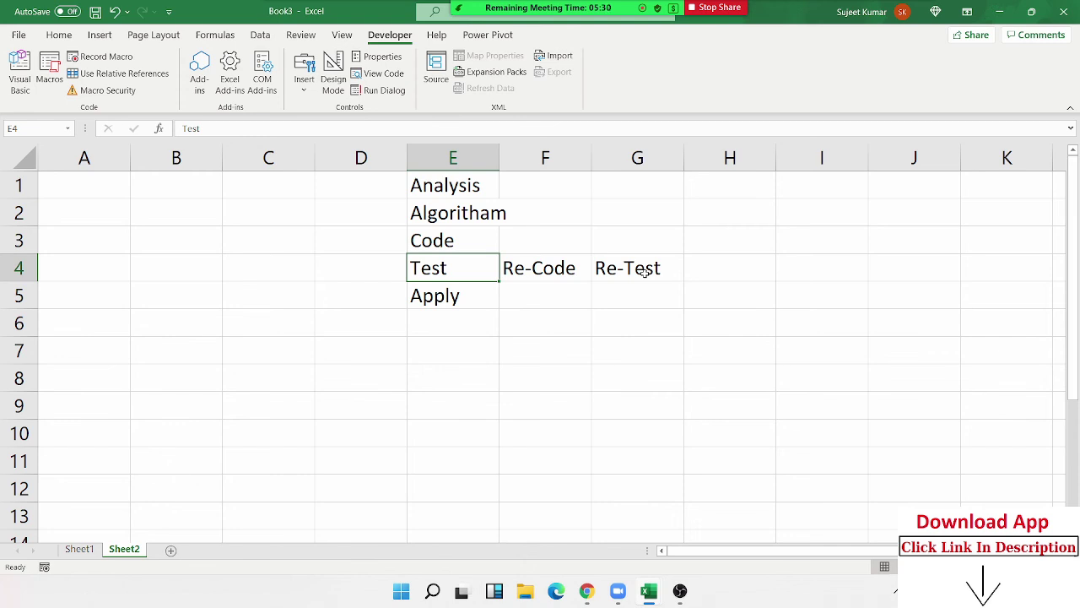
# Enter Start, select A1 and enter Name in H1:H3.
pyautogui.click(86, 185)
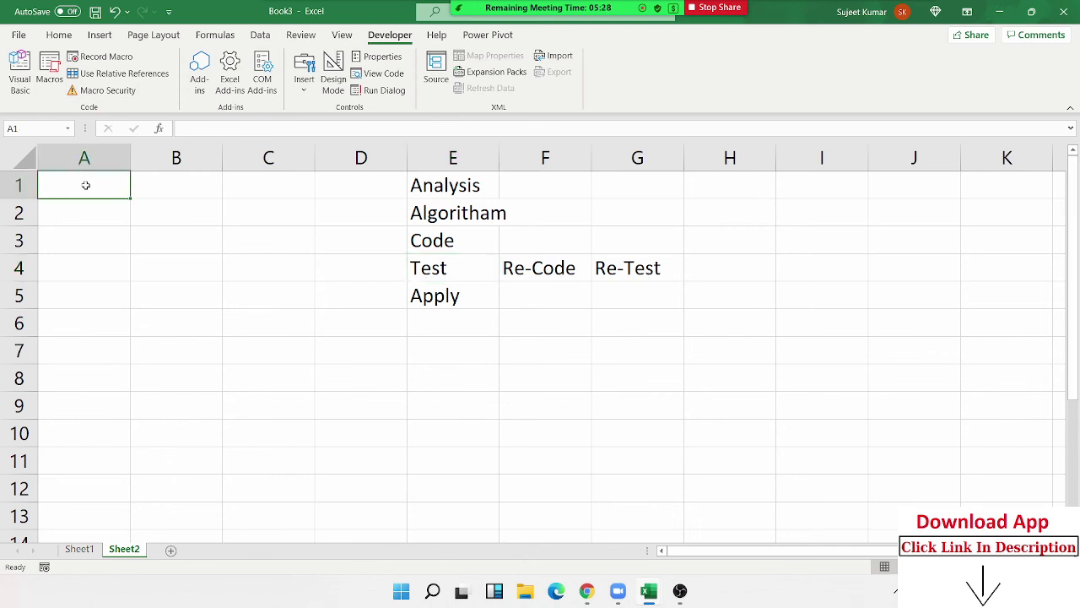
pyautogui.click(153, 185)
pyautogui.click(235, 185)
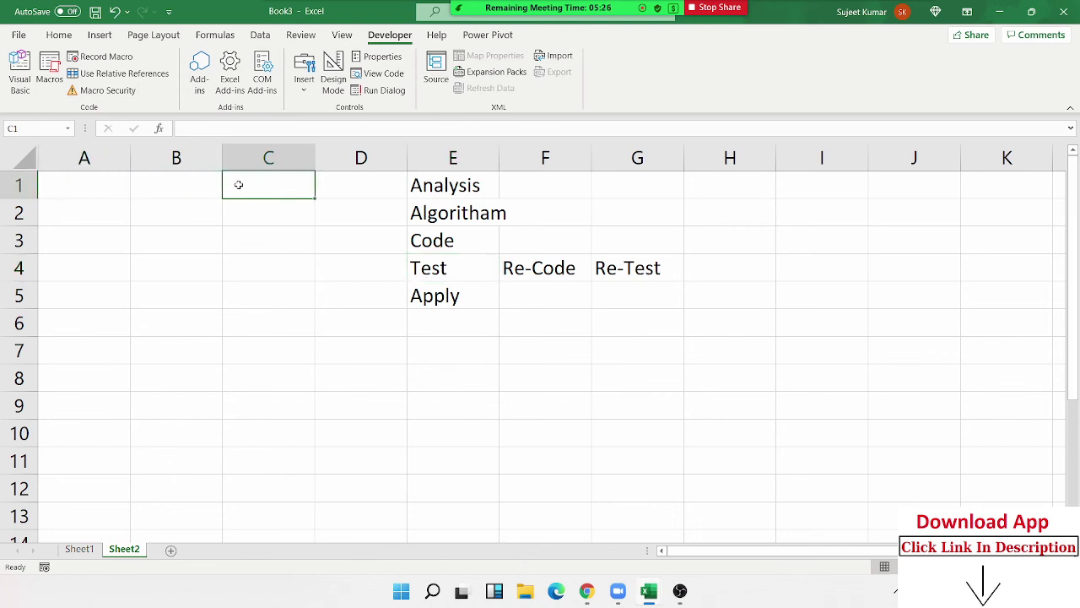
pyautogui.click(758, 194)
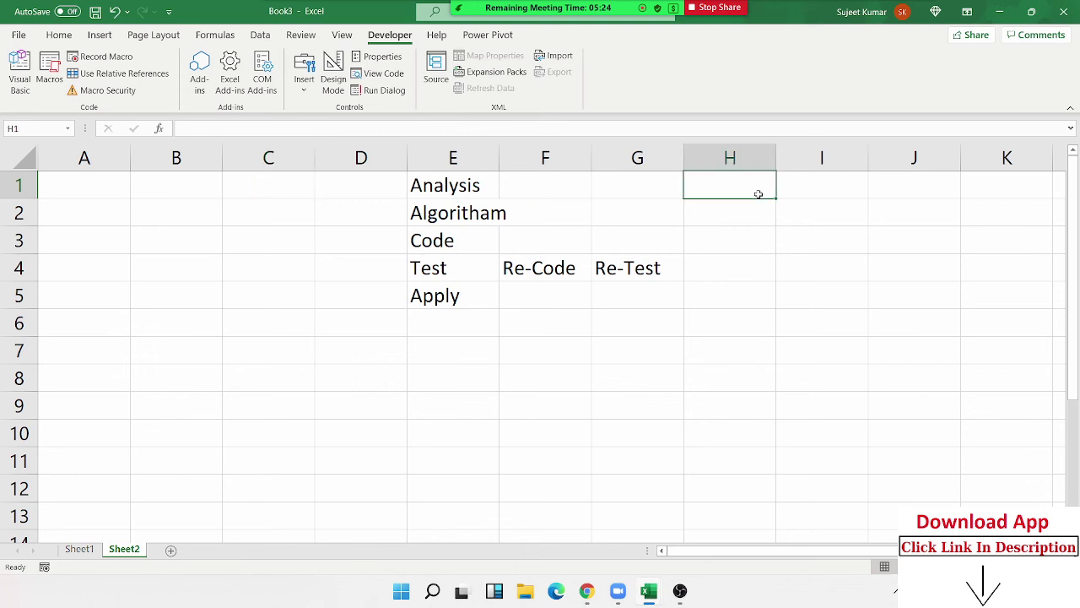
pyautogui.write('Start')
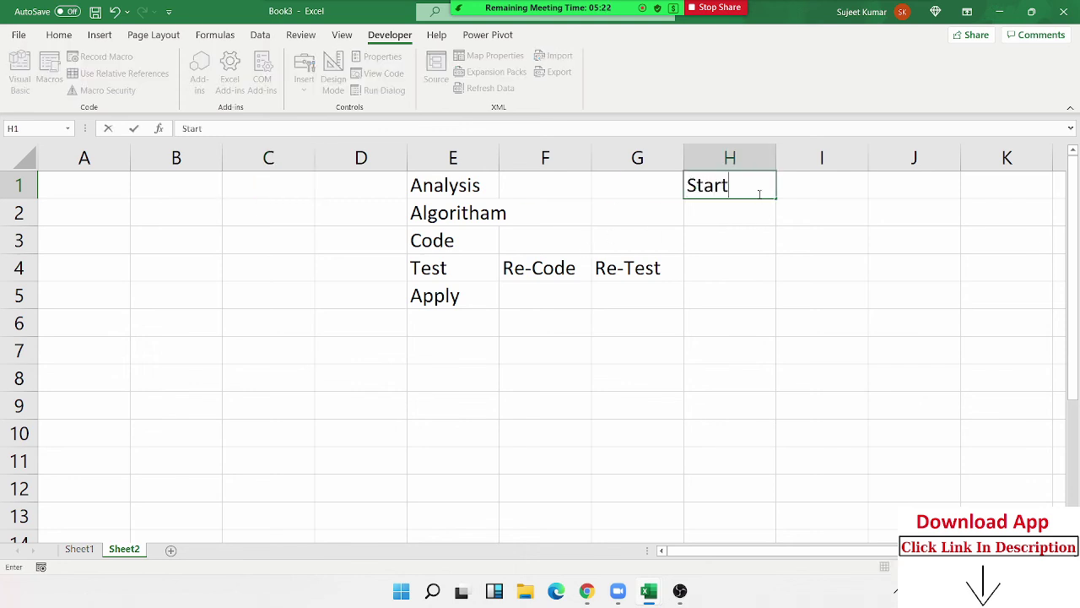
pyautogui.press('Return')
pyautogui.press('F2')
pyautogui.write('ct')
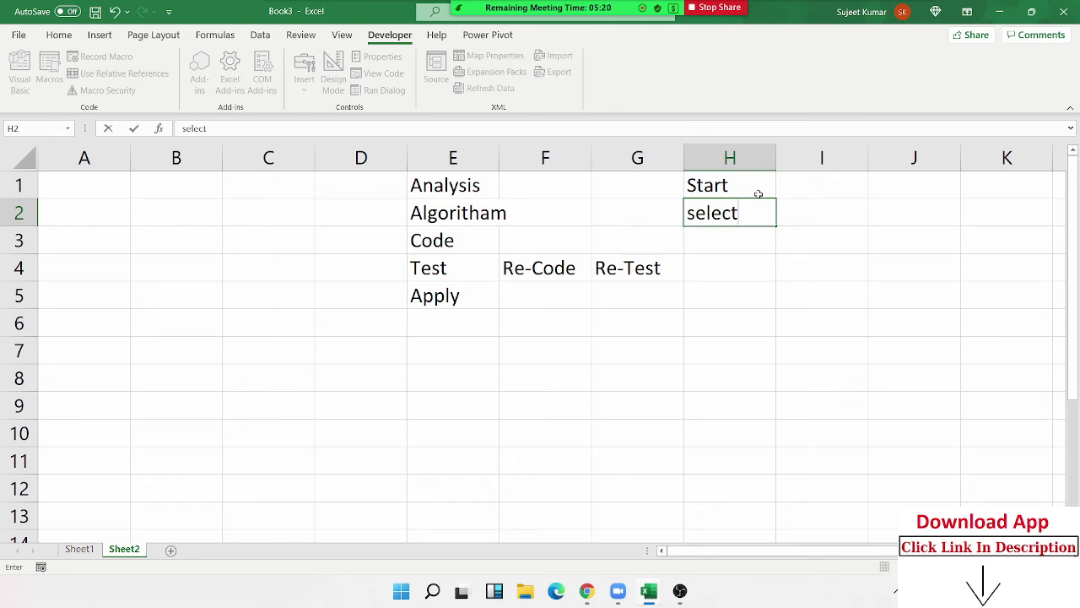
pyautogui.write(' A1')
pyautogui.press('Return')
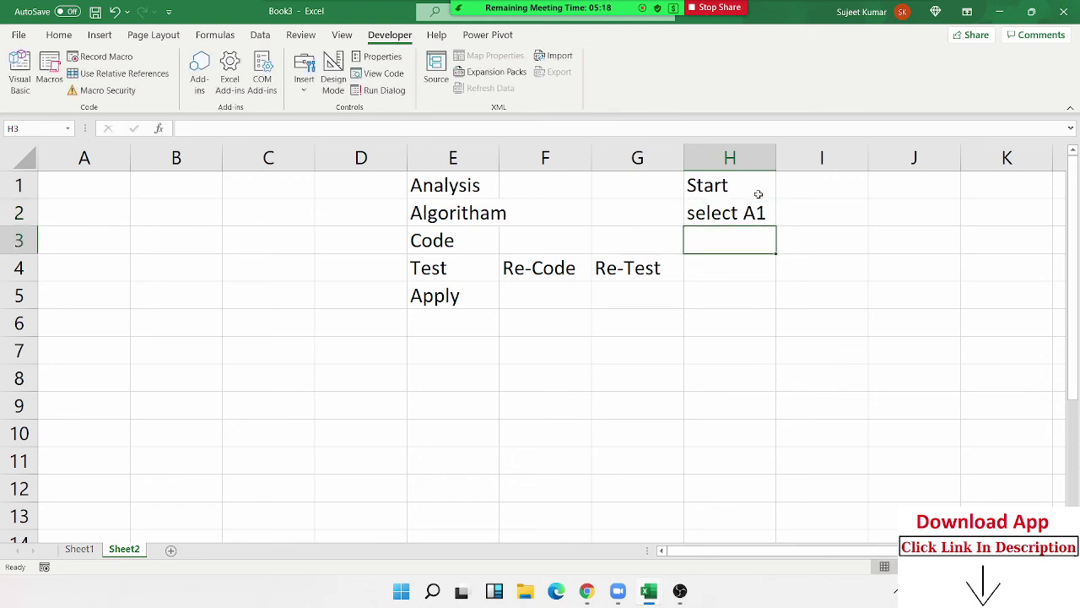
pyautogui.write('enter Nam')
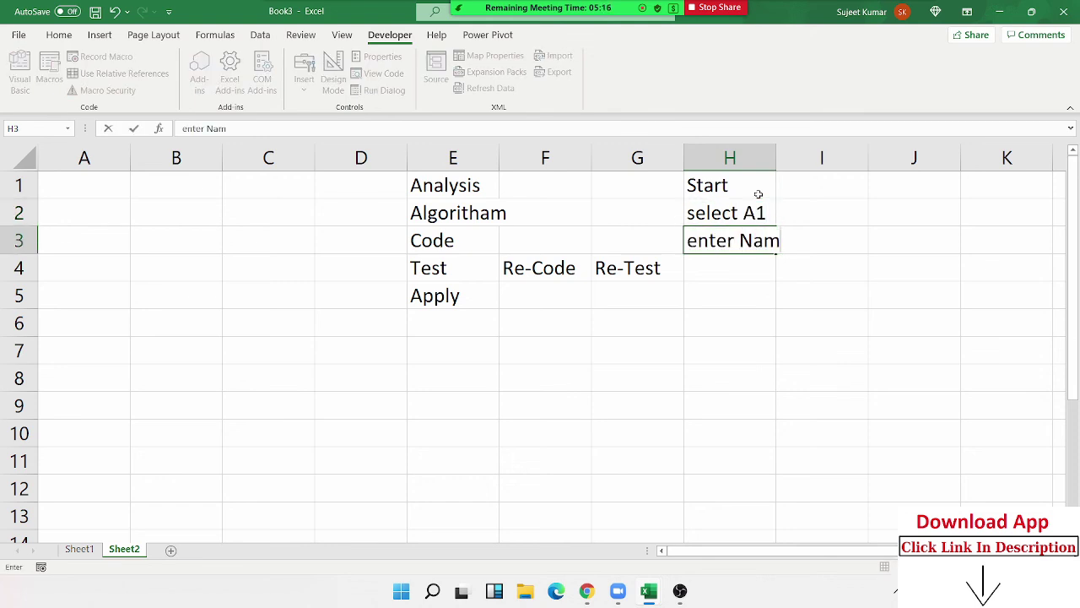
pyautogui.write('e')
pyautogui.press('Return')
# Enter select C1, enter Roll and select c1 in H4:H6.
pyautogui.write('\\')
pyautogui.press('BackSpace')
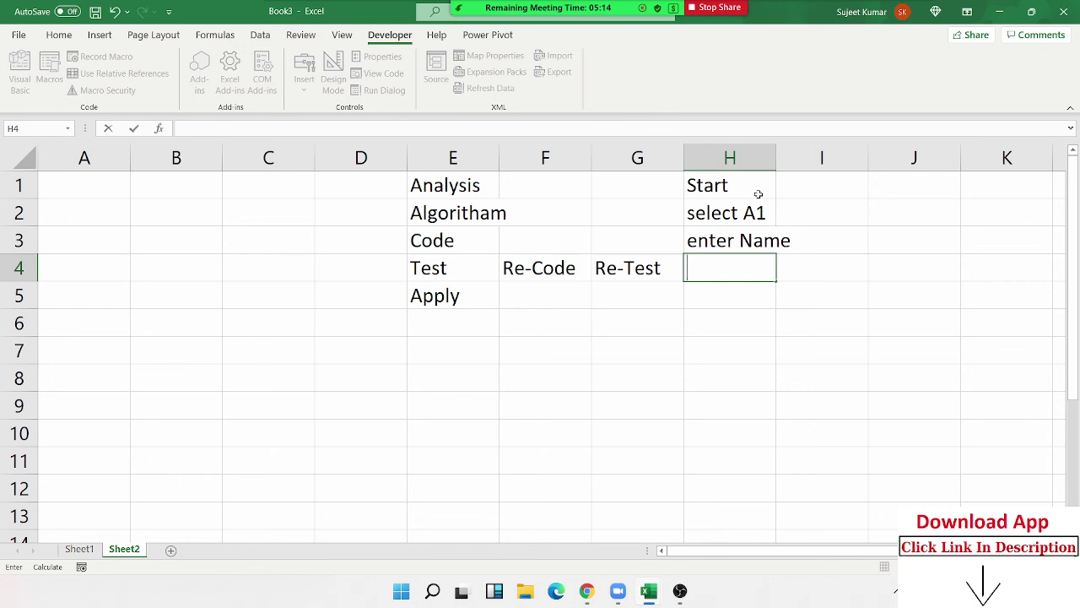
pyautogui.write('select ')
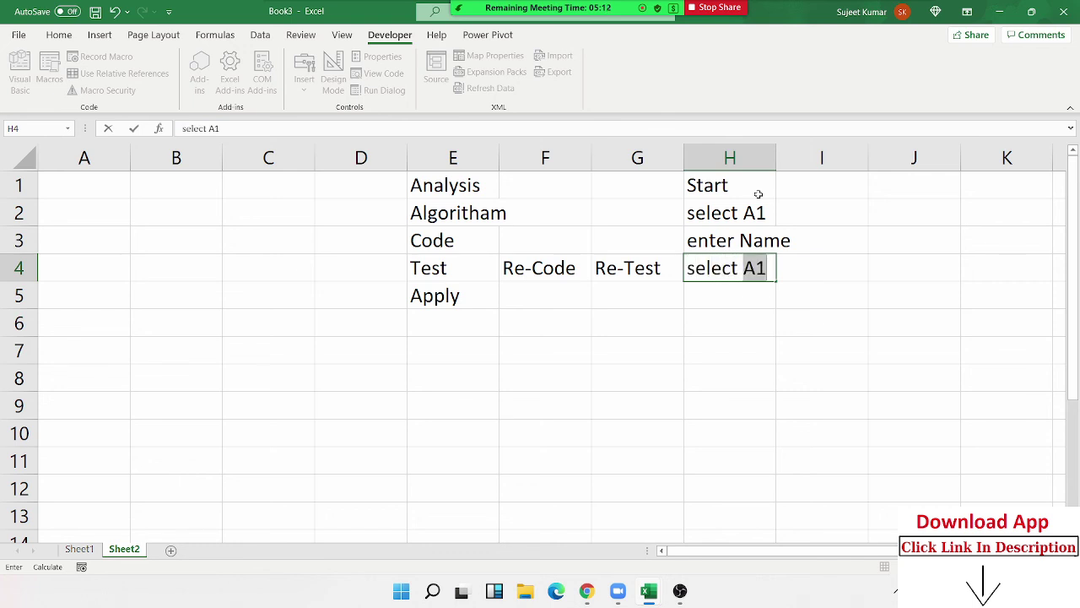
pyautogui.write('C1')
pyautogui.press('Return')
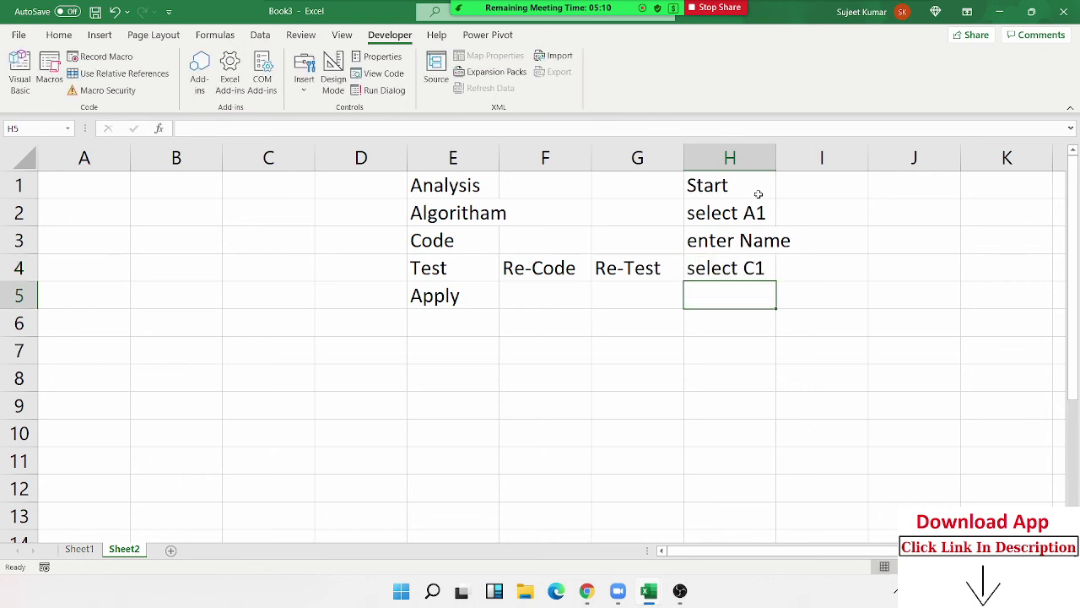
pyautogui.write('enter R')
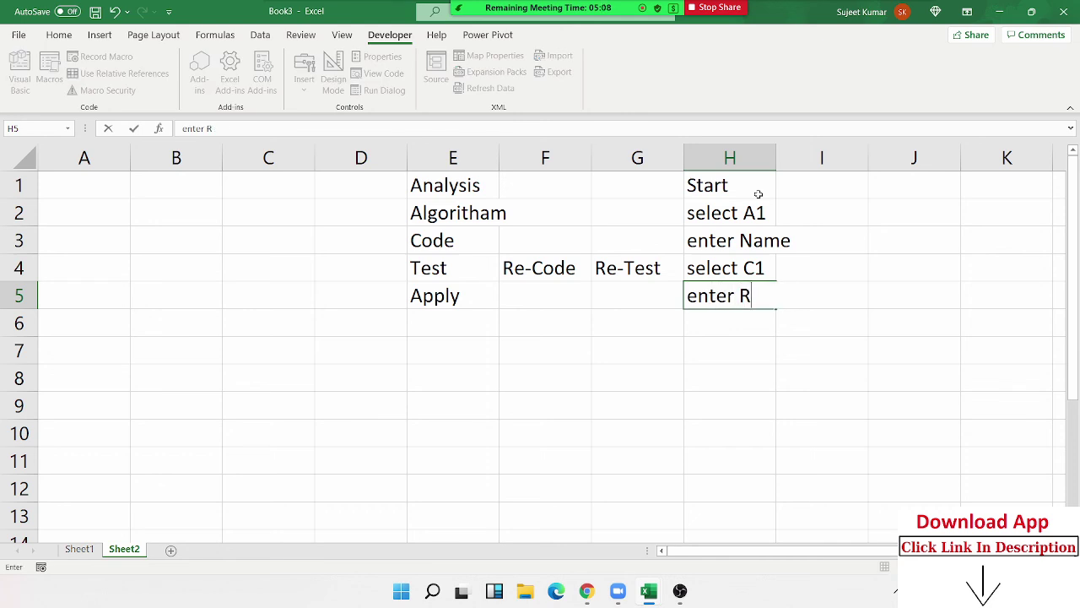
pyautogui.write('i')
pyautogui.write('o')
pyautogui.write('ll')
pyautogui.press('BackSpace')
pyautogui.press('BackSpace')
pyautogui.press('BackSpace')
pyautogui.press('BackSpace')
pyautogui.write('o')
pyautogui.write('ll')
pyautogui.press('Return')
pyautogui.write('sele')
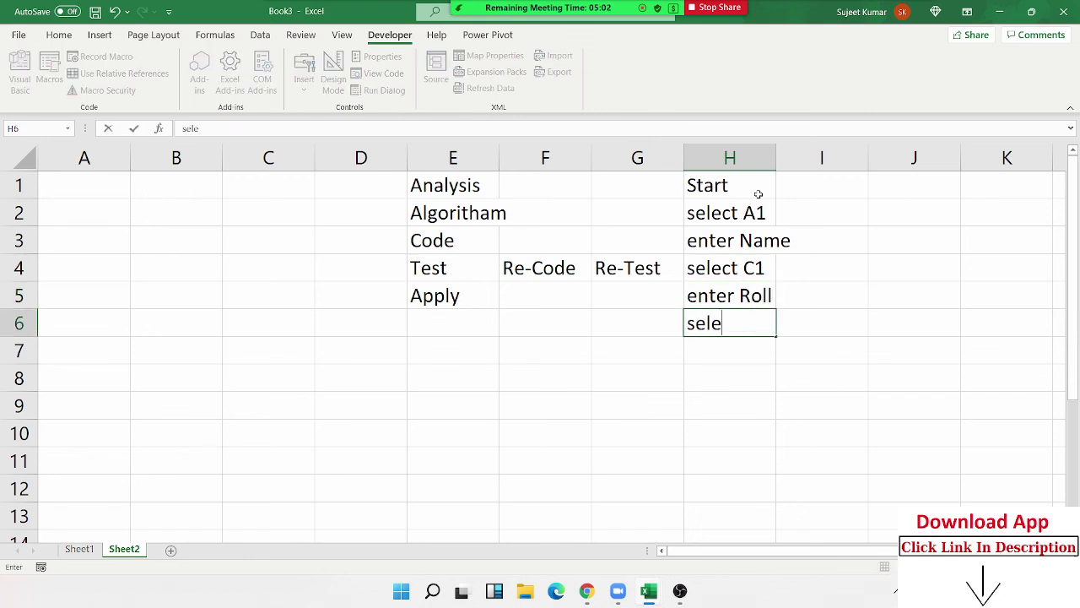
pyautogui.write('ct c1')
pyautogui.press('Return')
# Correct H4 to 'select b1' and add enter marks in H7.
pyautogui.press('Up')
pyautogui.press('Up')
pyautogui.press('Up')
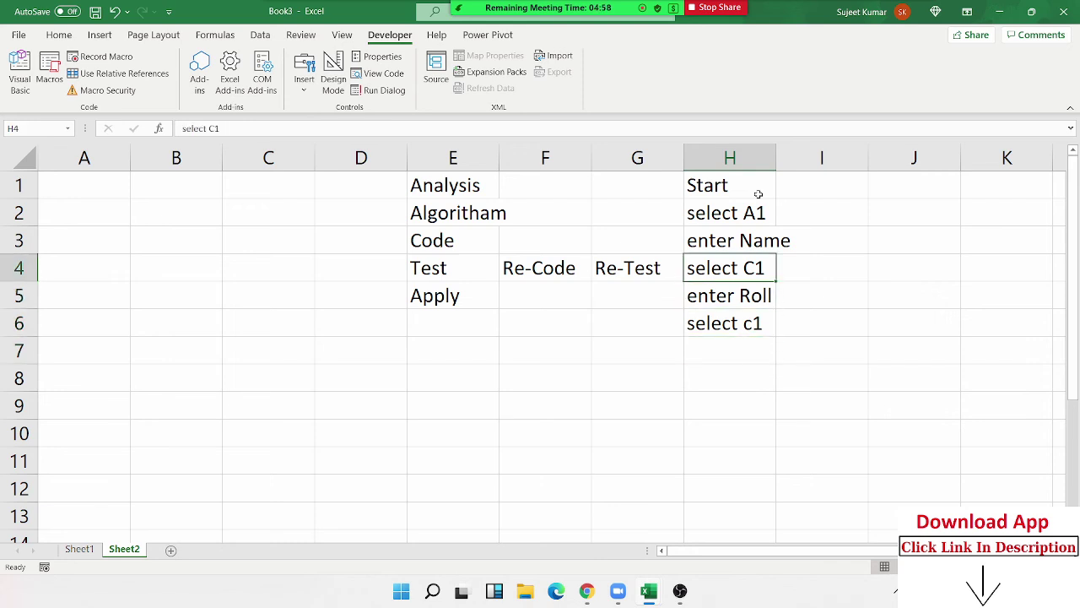
pyautogui.press('F2')
pyautogui.press('Left')
pyautogui.press('Left')
pyautogui.press('Delete')
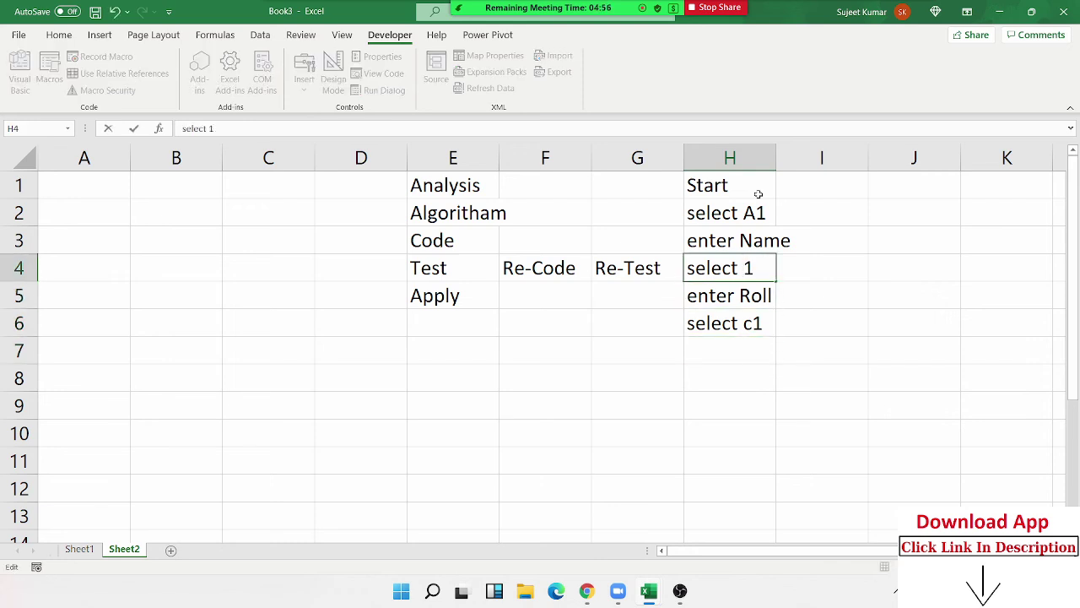
pyautogui.write('b')
pyautogui.press('Return')
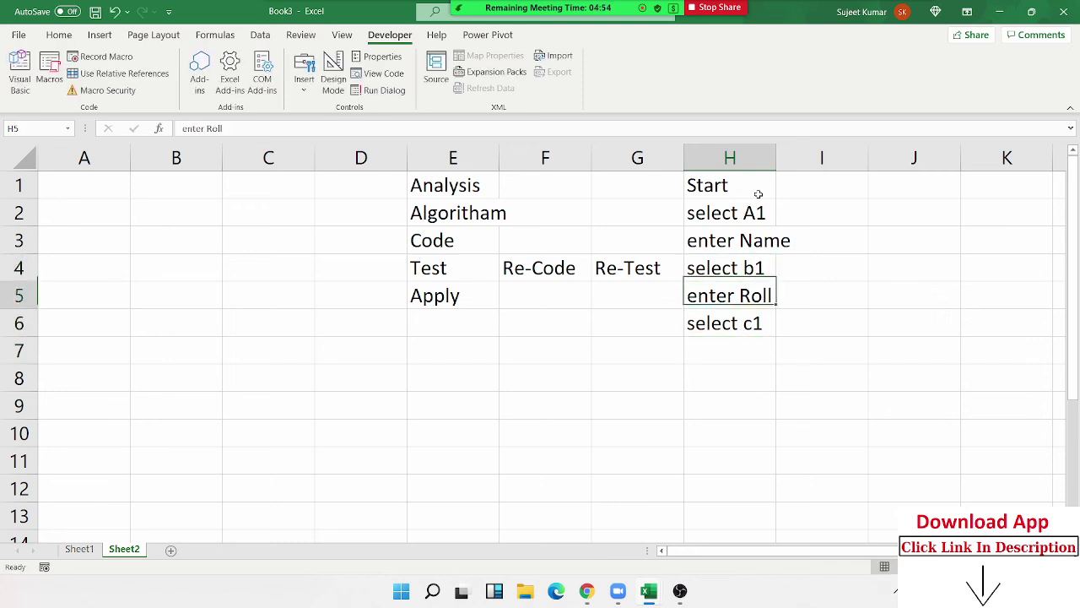
pyautogui.press('Down')
pyautogui.press('Down')
pyautogui.write('ent')
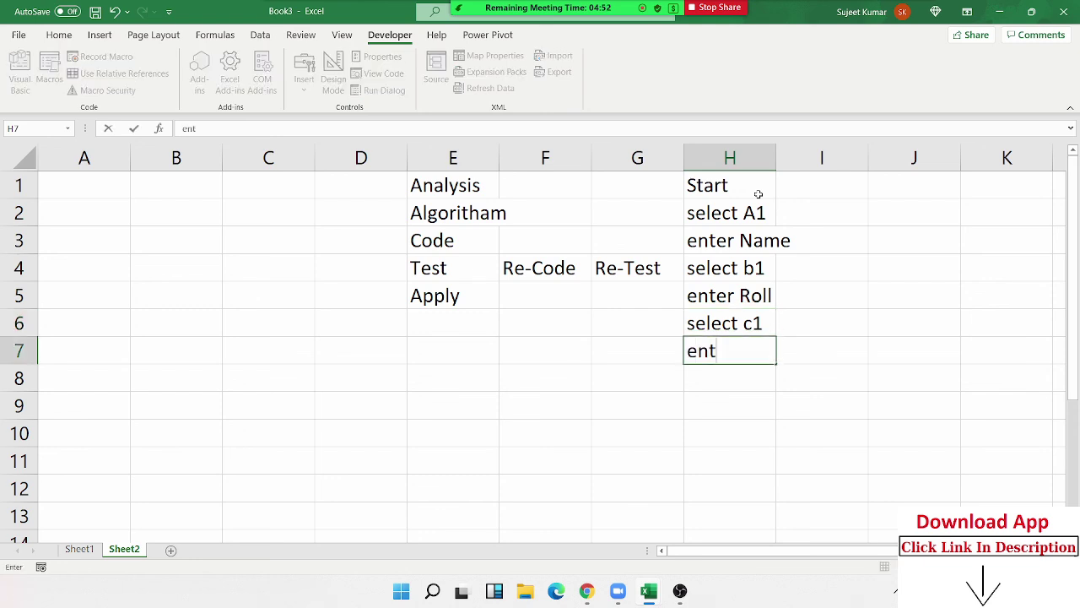
pyautogui.write('er marks')
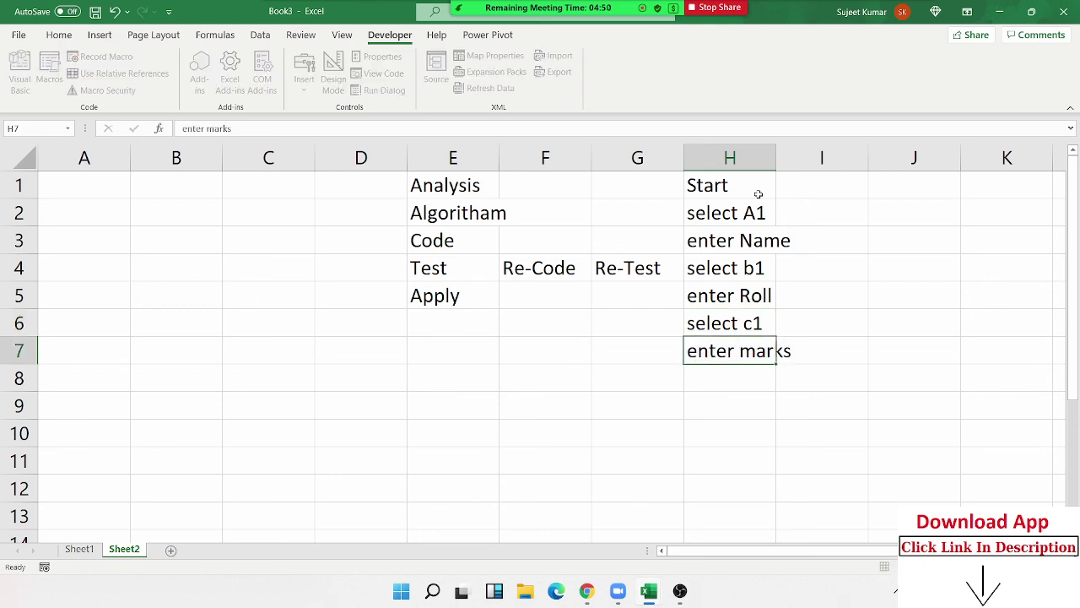
pyautogui.press('Return')
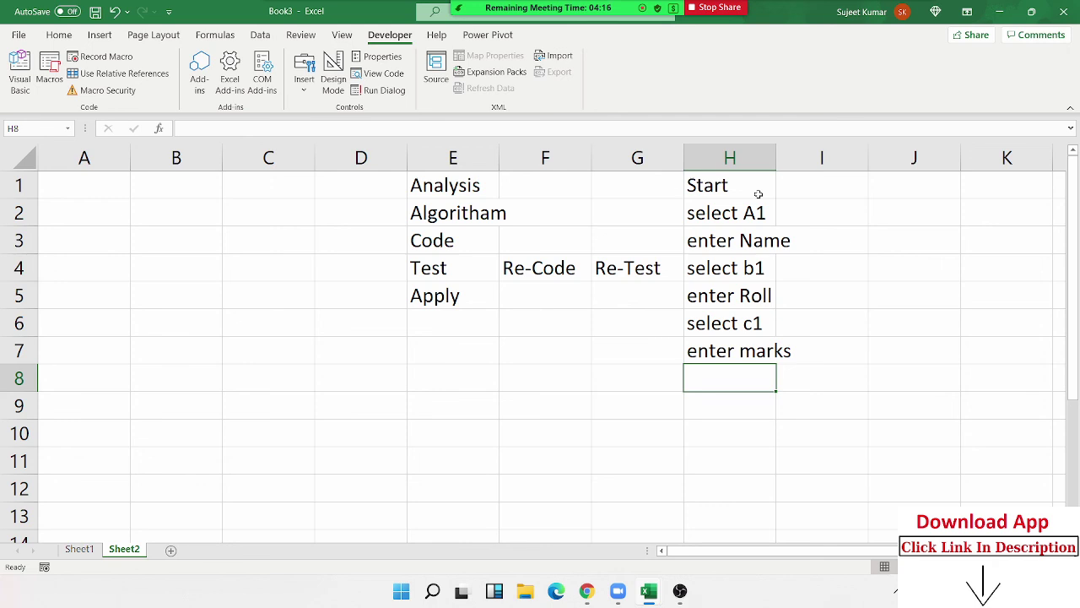
pyautogui.press('Up')
pyautogui.hotkey('ctrl', 'Up')
pyautogui.press('Down')
pyautogui.press('Right')
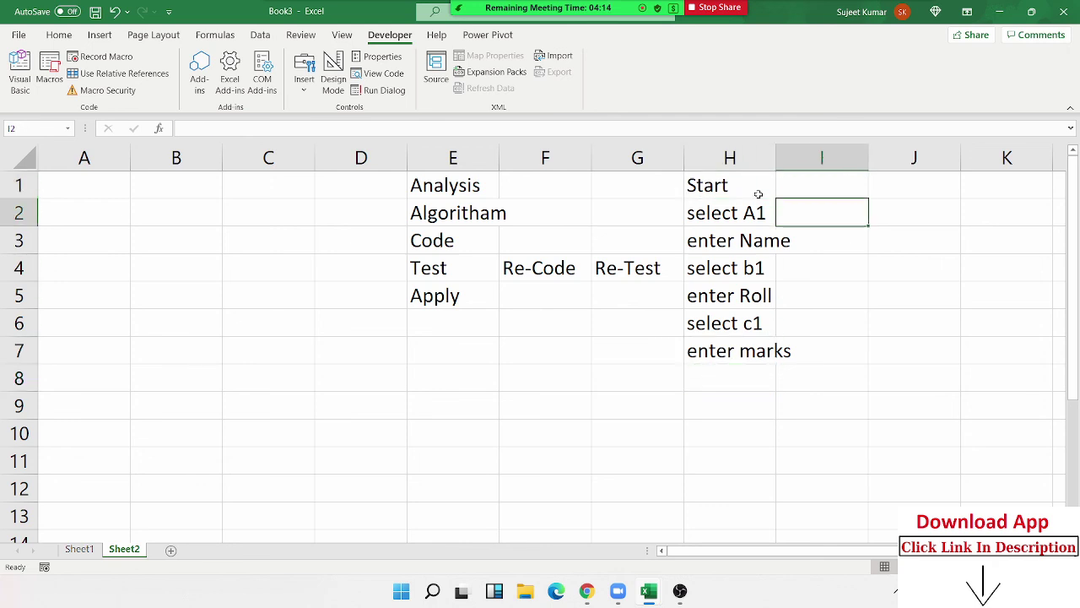
pyautogui.press('Down')
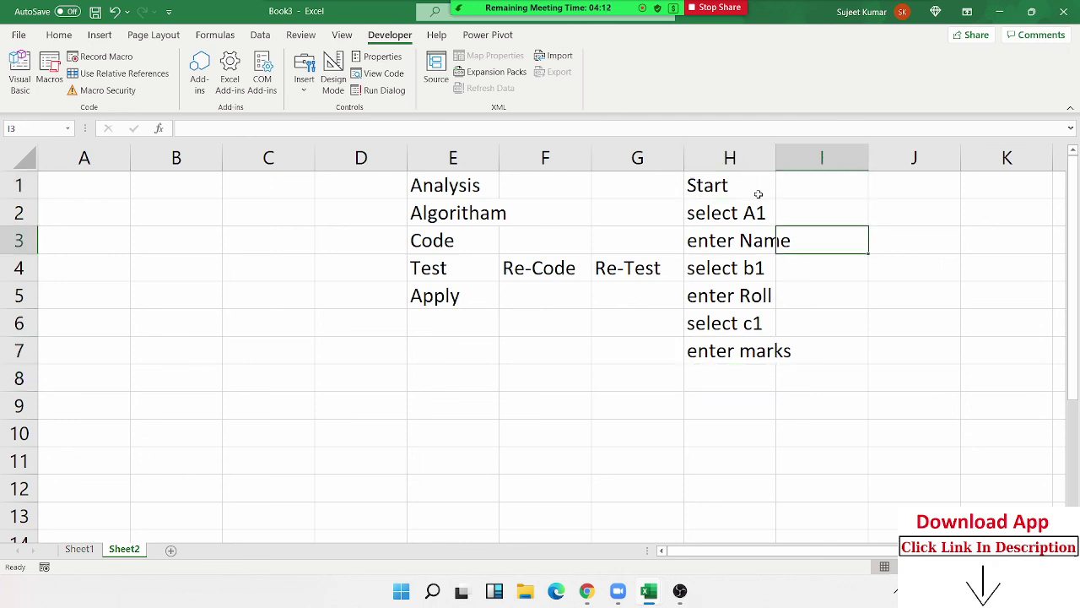
pyautogui.press('Down')
pyautogui.press('Down')
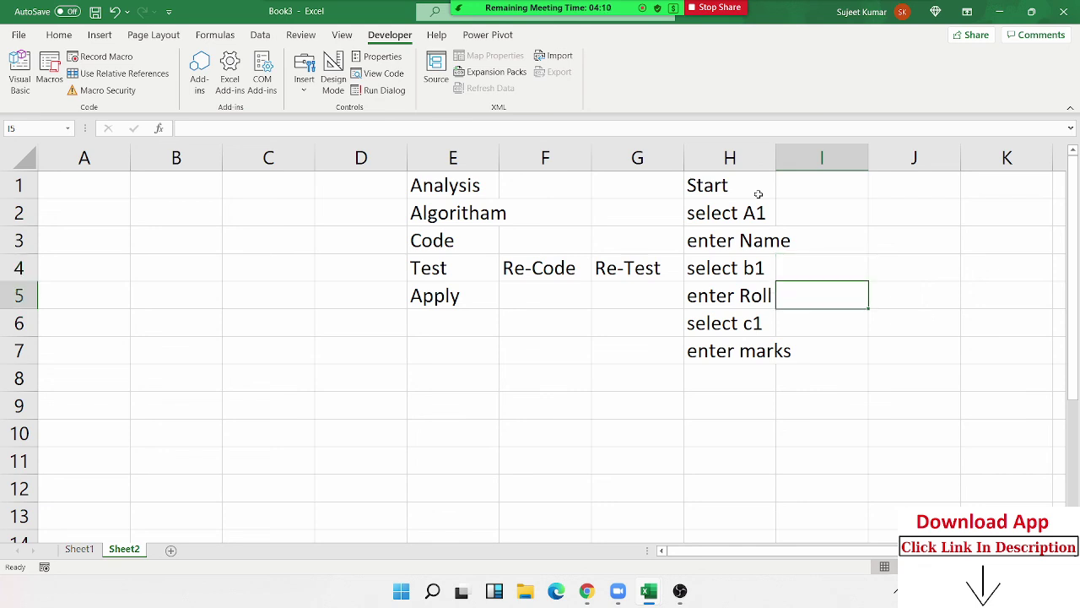
pyautogui.hotkey('ctrl', 'Up')
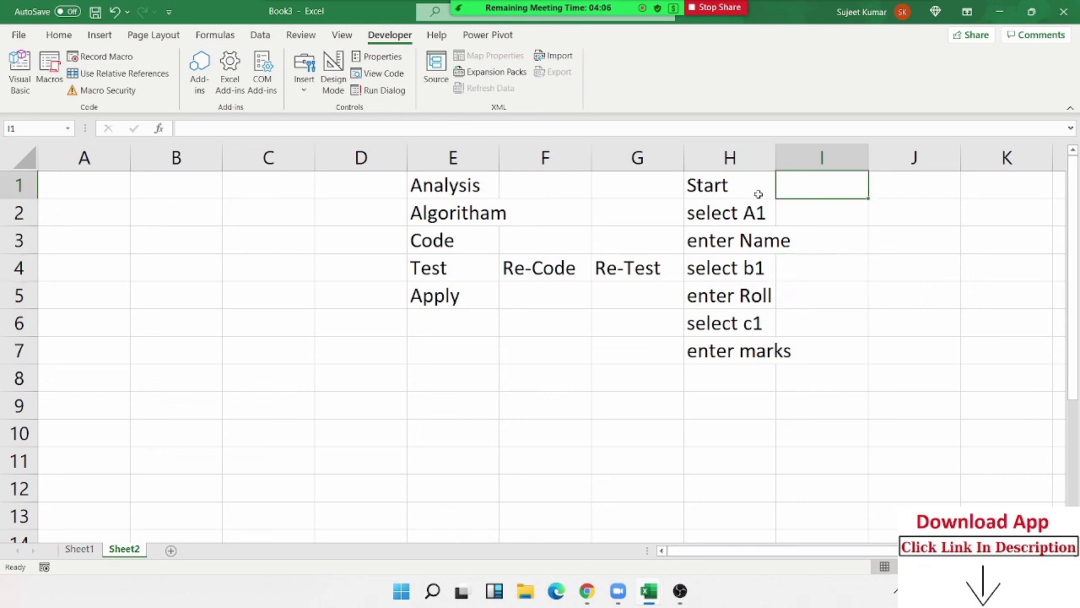
pyautogui.press('Down')
pyautogui.press('Down')
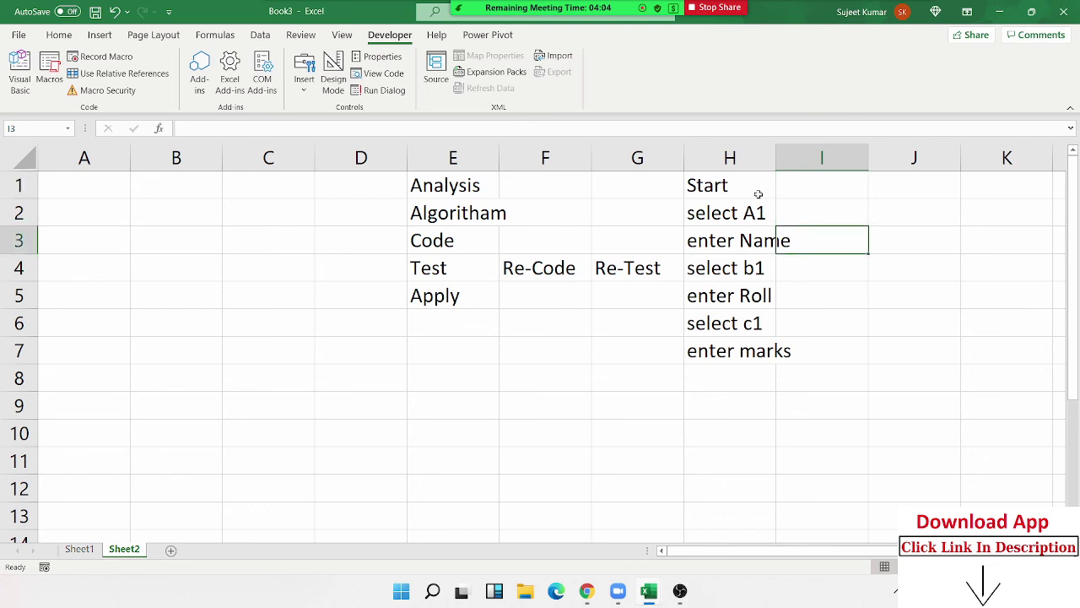
pyautogui.press('Up')
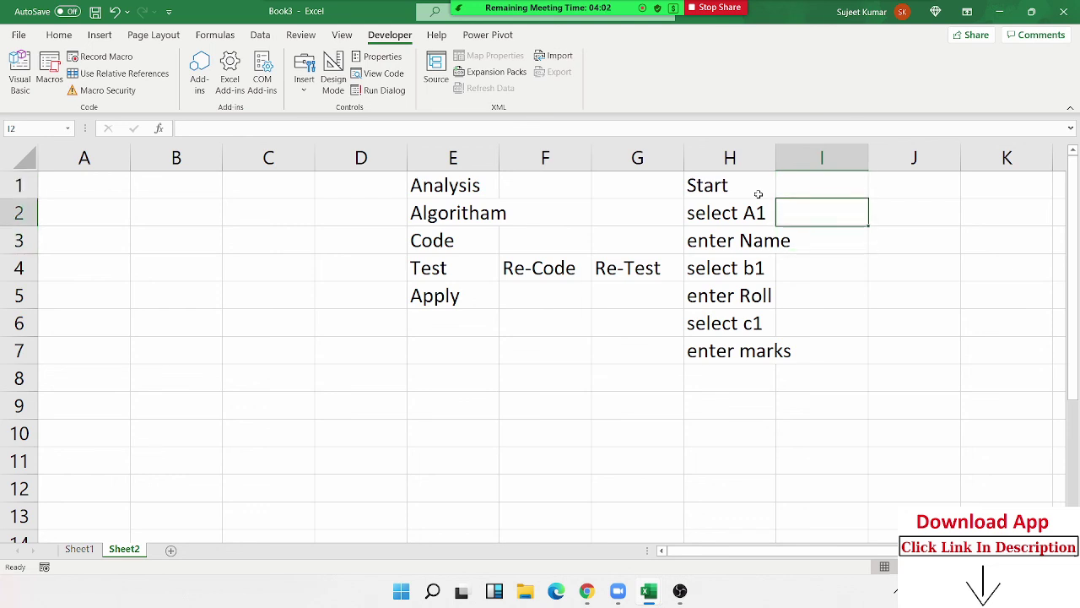
pyautogui.press('Down')
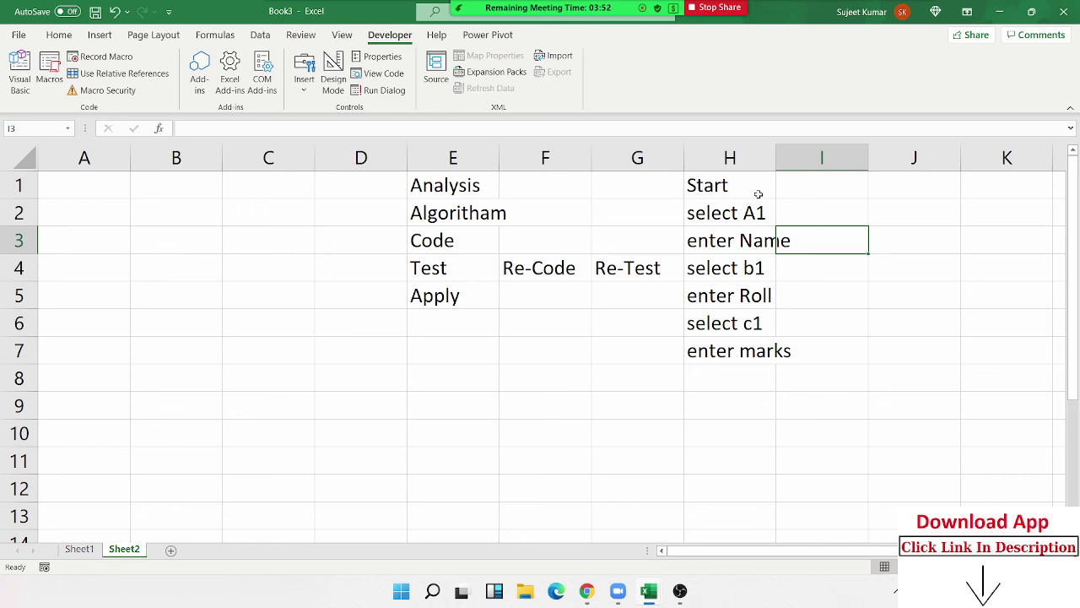
pyautogui.click(83, 186)
pyautogui.write('Nam')
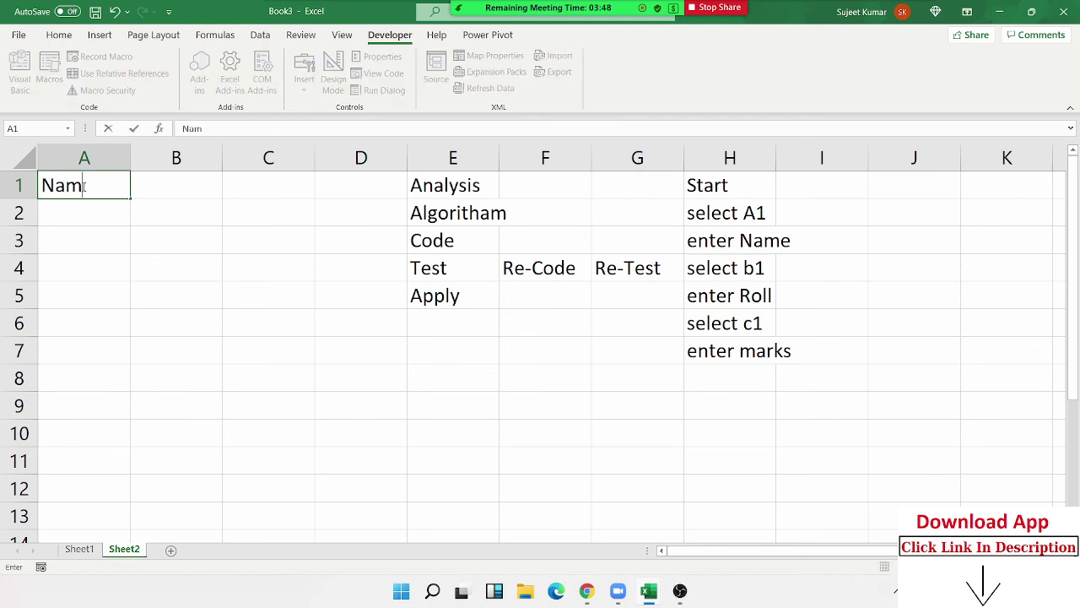
pyautogui.write('e')
pyautogui.press('Return')
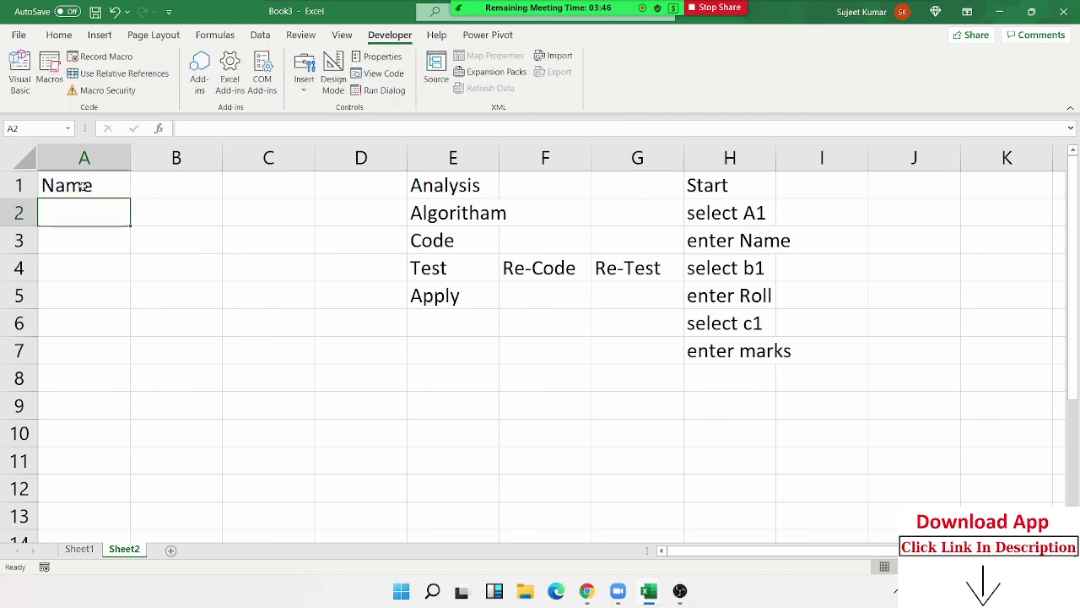
pyautogui.click(82, 186)
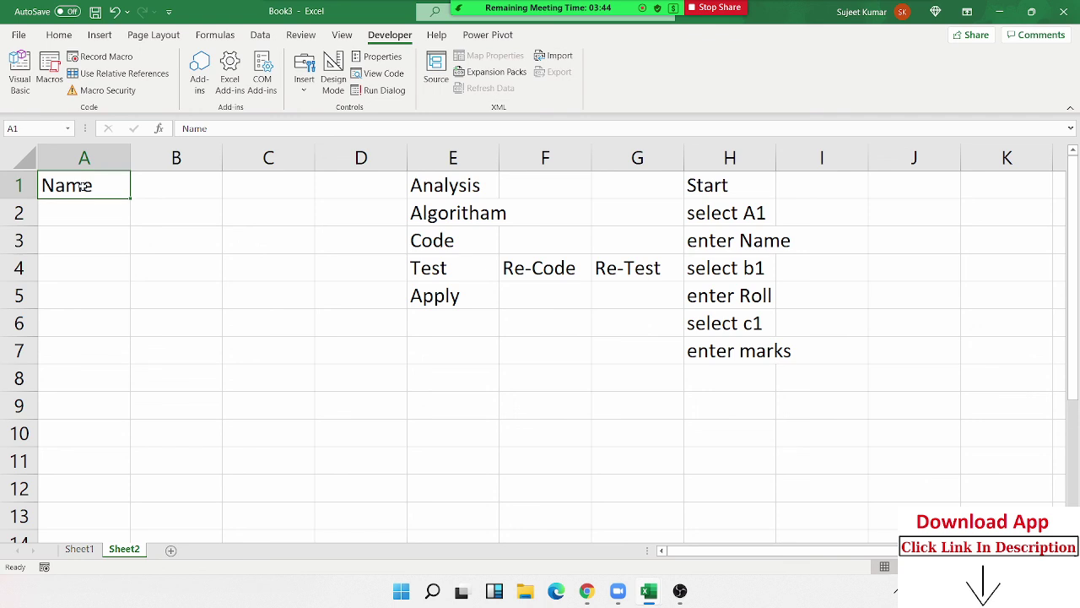
pyautogui.press('Delete')
# Select the macro step notes in H2:H7, then switch to the Chrome window.
pyautogui.moveTo(751, 371); pyautogui.dragTo(748, 212)
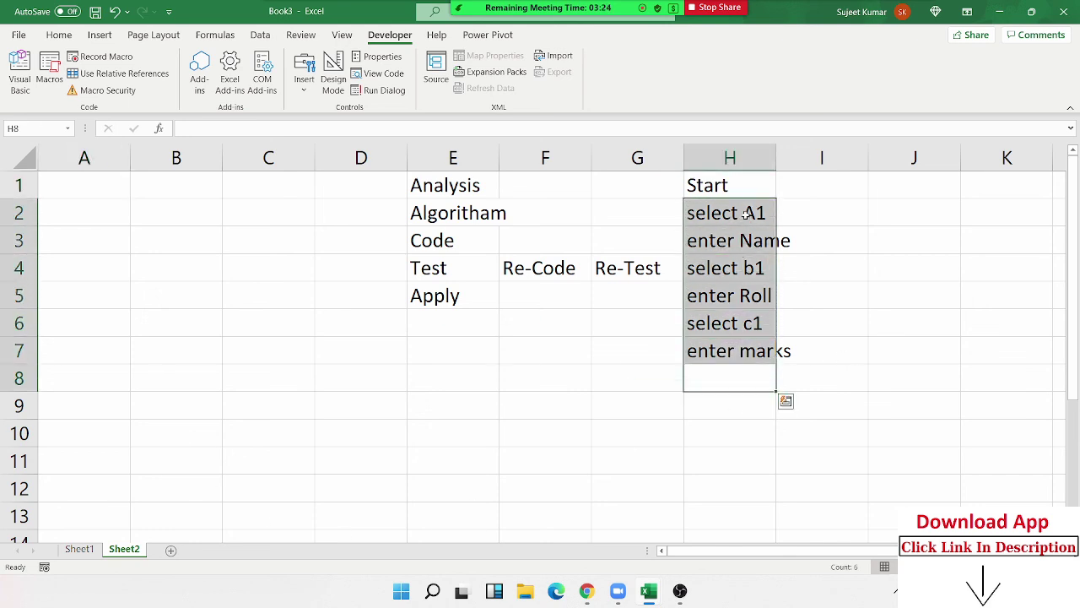
pyautogui.moveTo(747, 212); pyautogui.dragTo(741, 342)
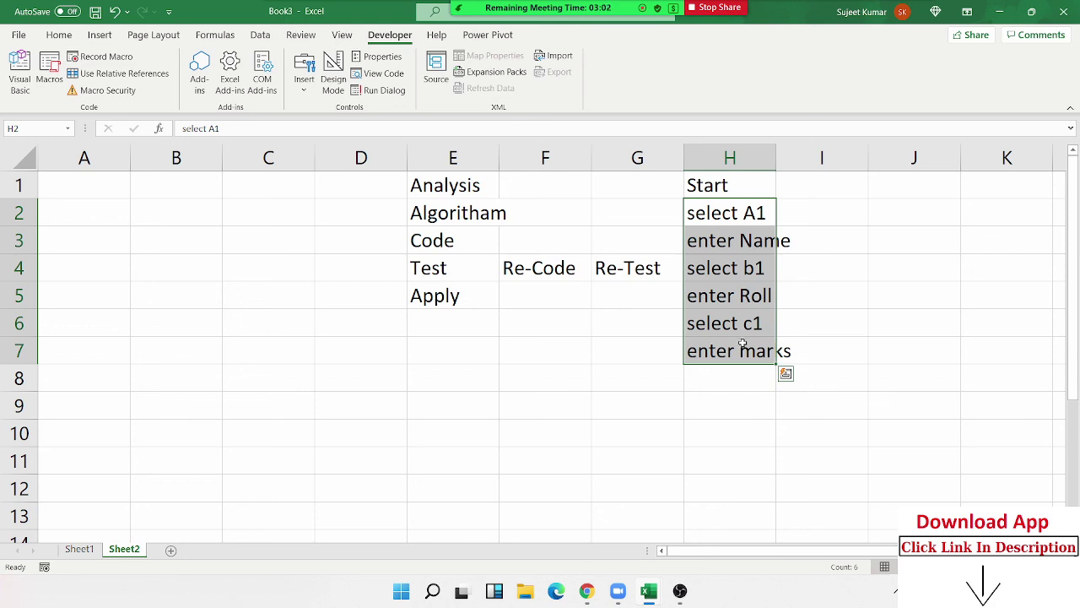
pyautogui.click(589, 600)
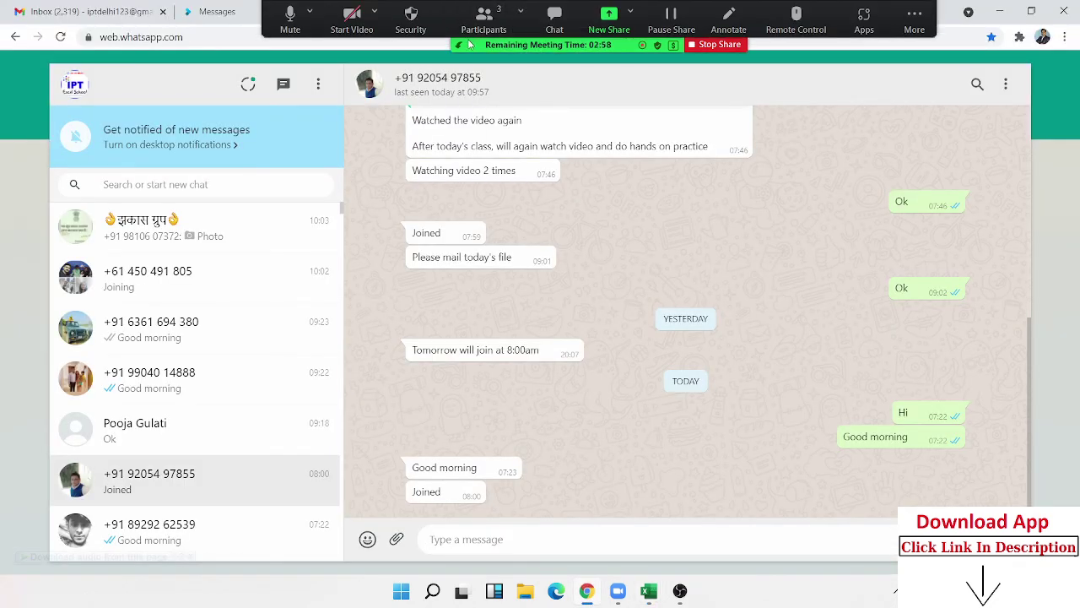
# In a new Chrome tab, go to excel-course.in and then to excel-vba.com.
pyautogui.click(692, 12)
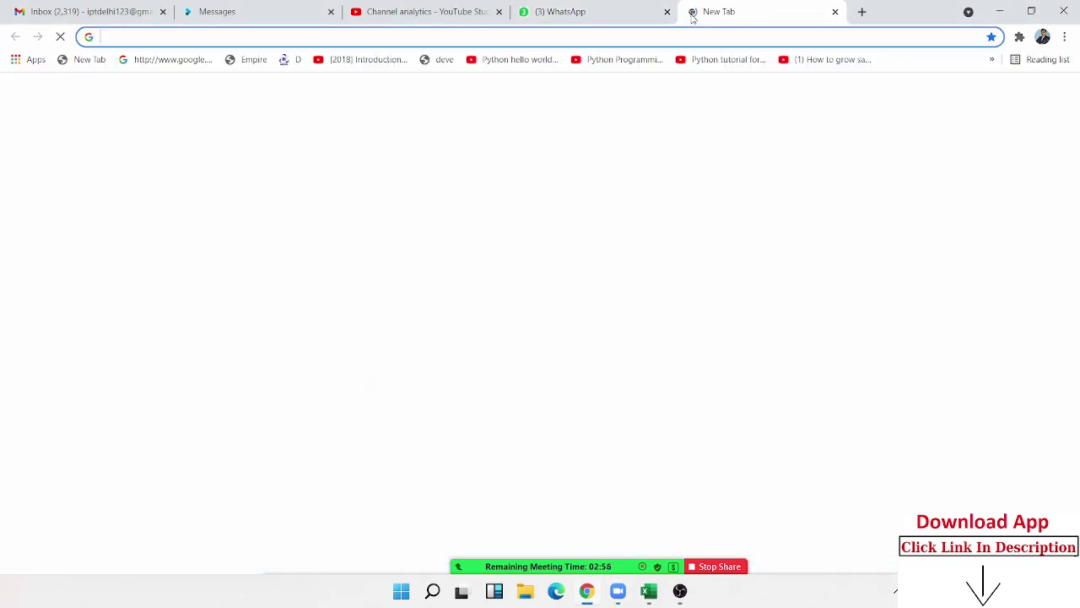
pyautogui.write('excel')
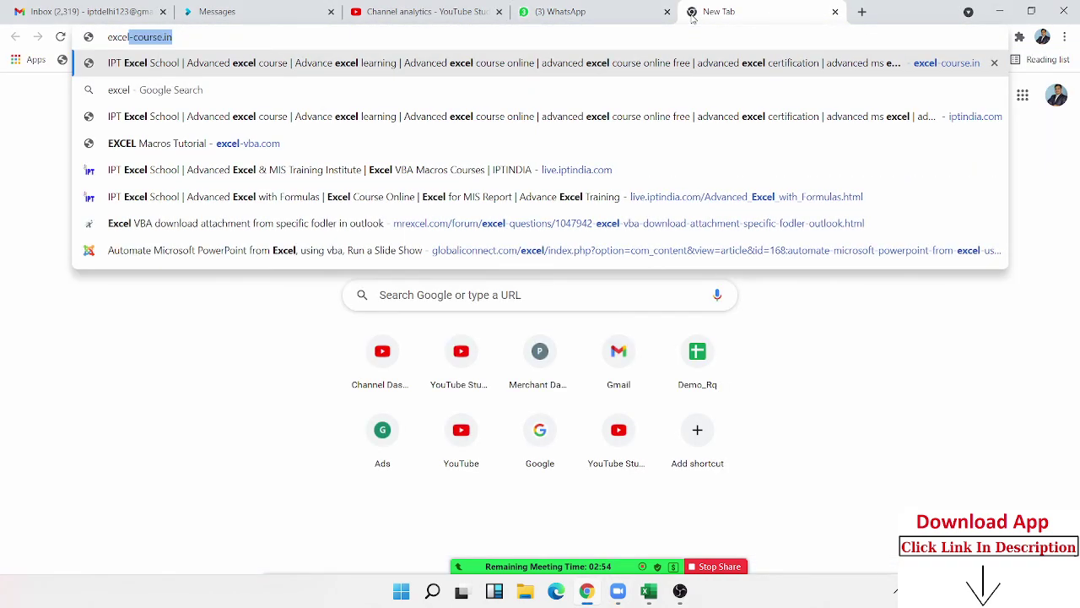
pyautogui.press('Return')
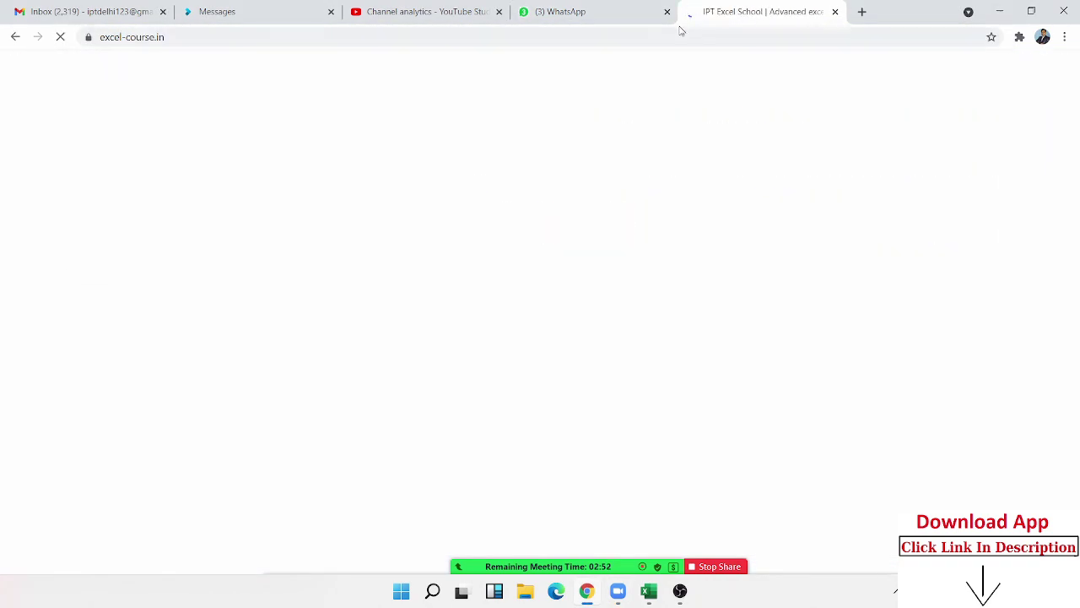
pyautogui.click(677, 35)
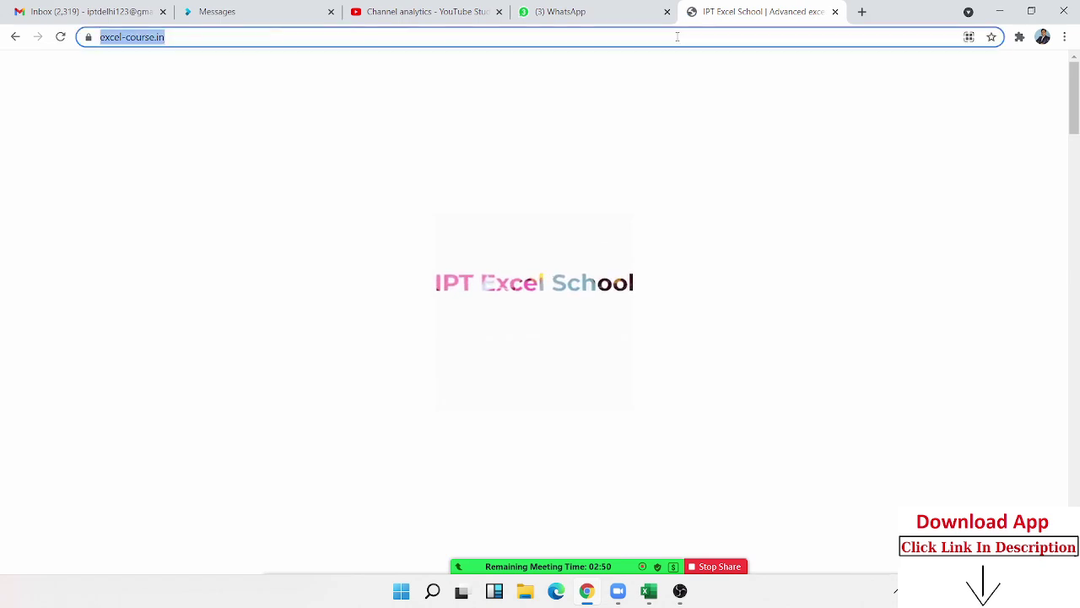
pyautogui.write('excel')
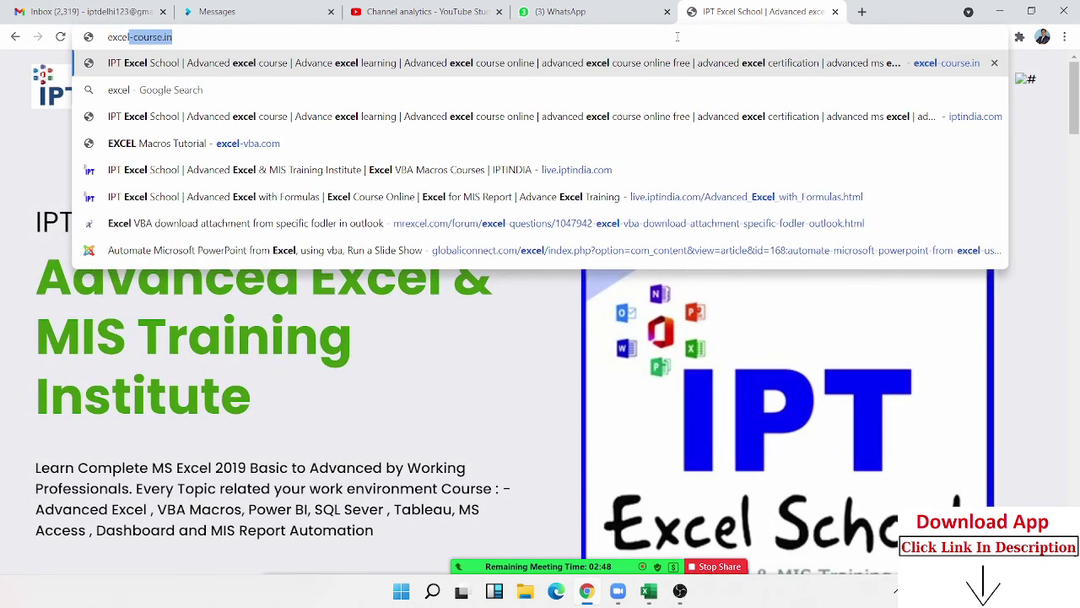
pyautogui.write('-')
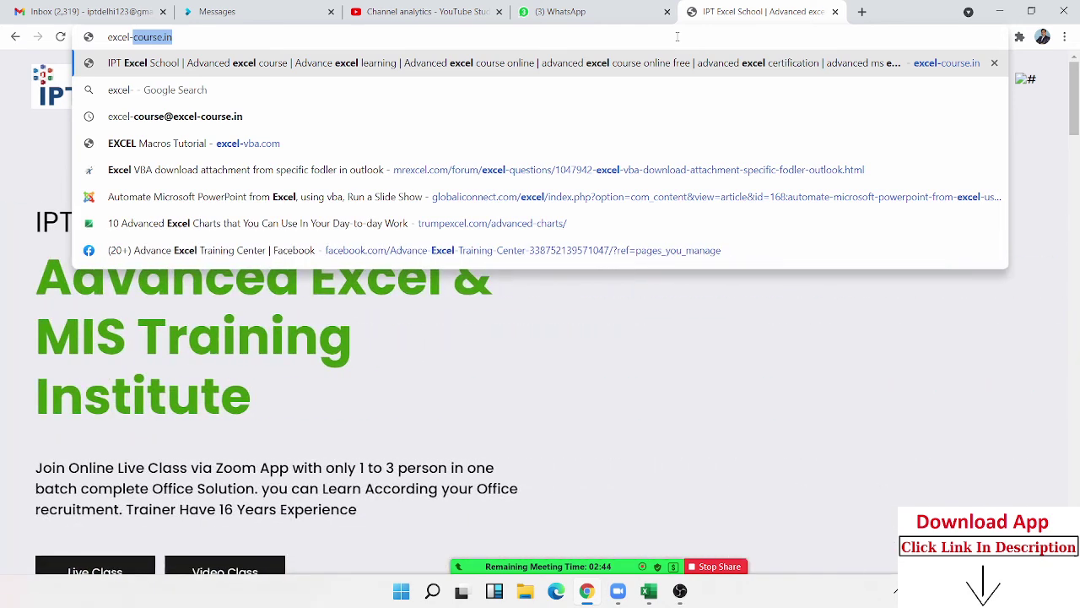
pyautogui.write('vba')
pyautogui.press('Return')
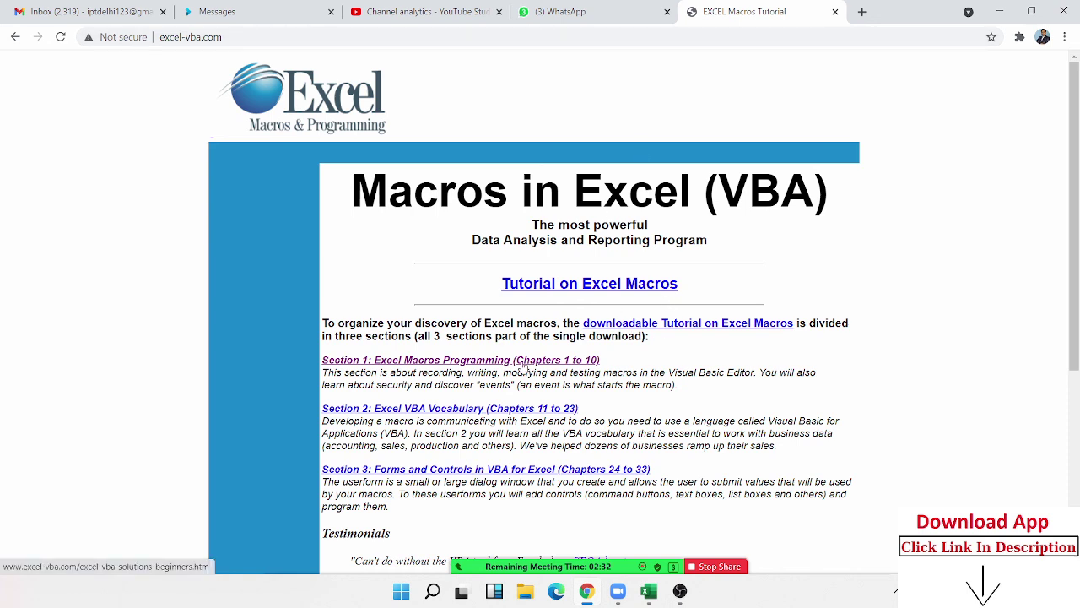
# Follow the 'Section 1: Excel Macros Programming (Chapters 1 to 10)' link on excel-vba.com.
pyautogui.click(243, 39)
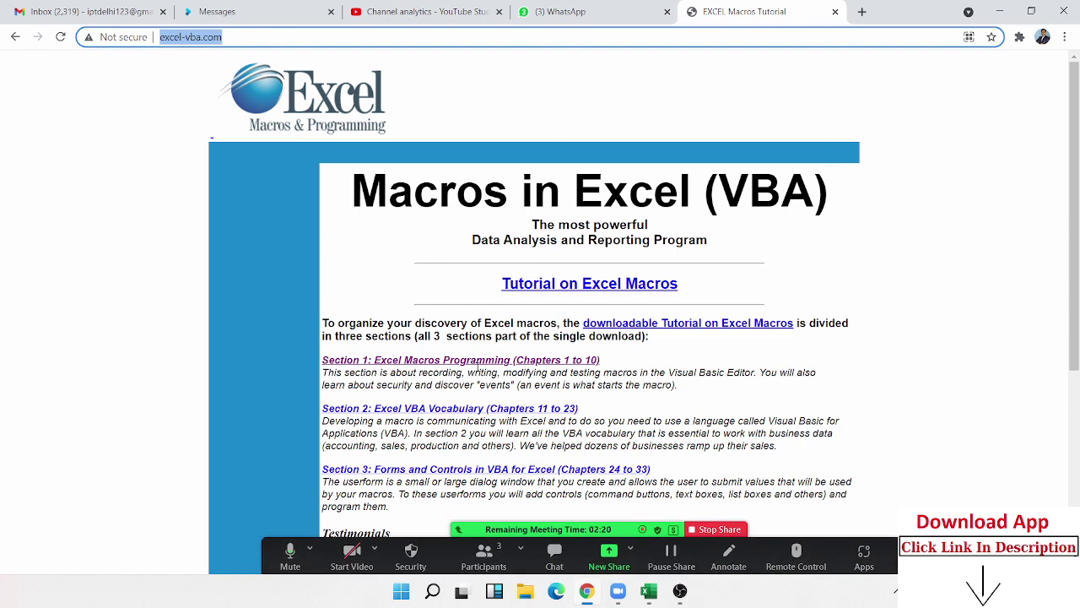
pyautogui.click(479, 361)
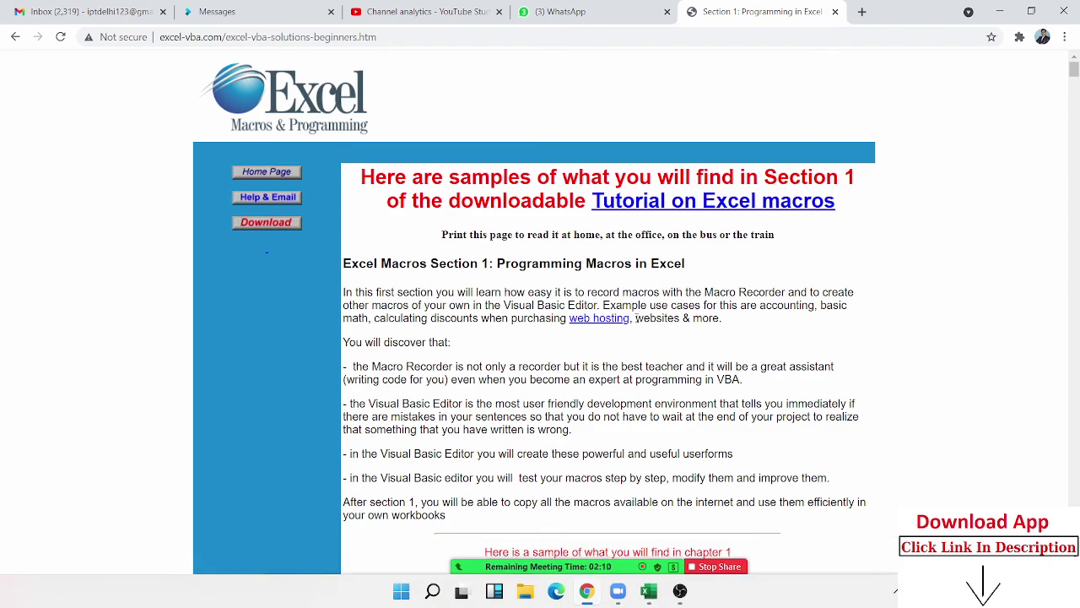
# Scroll through the Section 1 tutorial page, then close its tab.
pyautogui.scroll(-4, 484, 428)
pyautogui.scroll(-3, 484, 428)
pyautogui.scroll(-5, 483, 427)
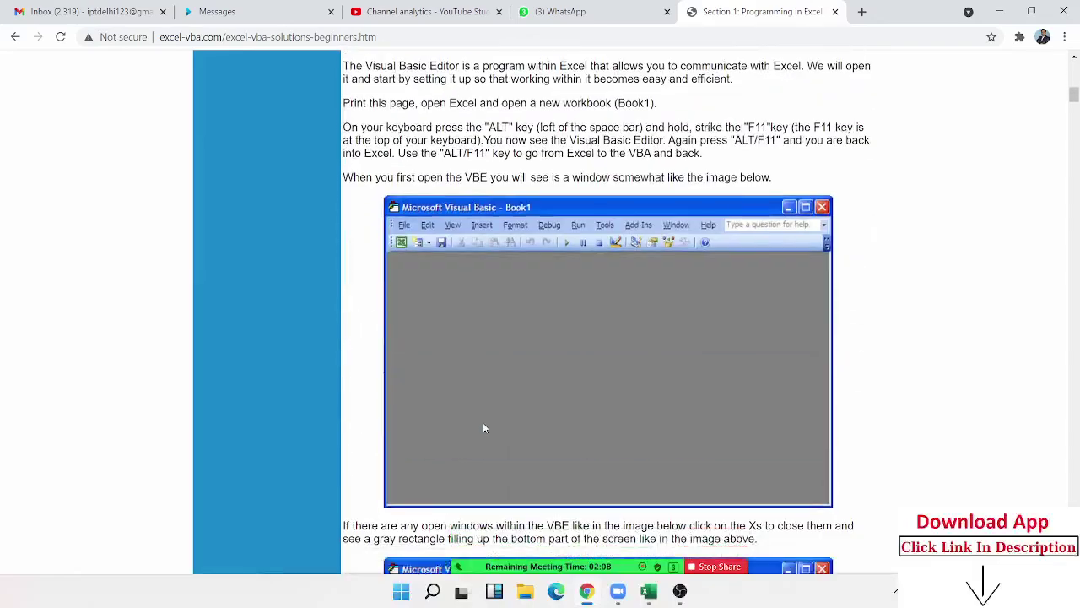
pyautogui.scroll(-3, 483, 428)
pyautogui.scroll(-4, 483, 428)
pyautogui.scroll(-4, 483, 428)
pyautogui.scroll(-3, 484, 428)
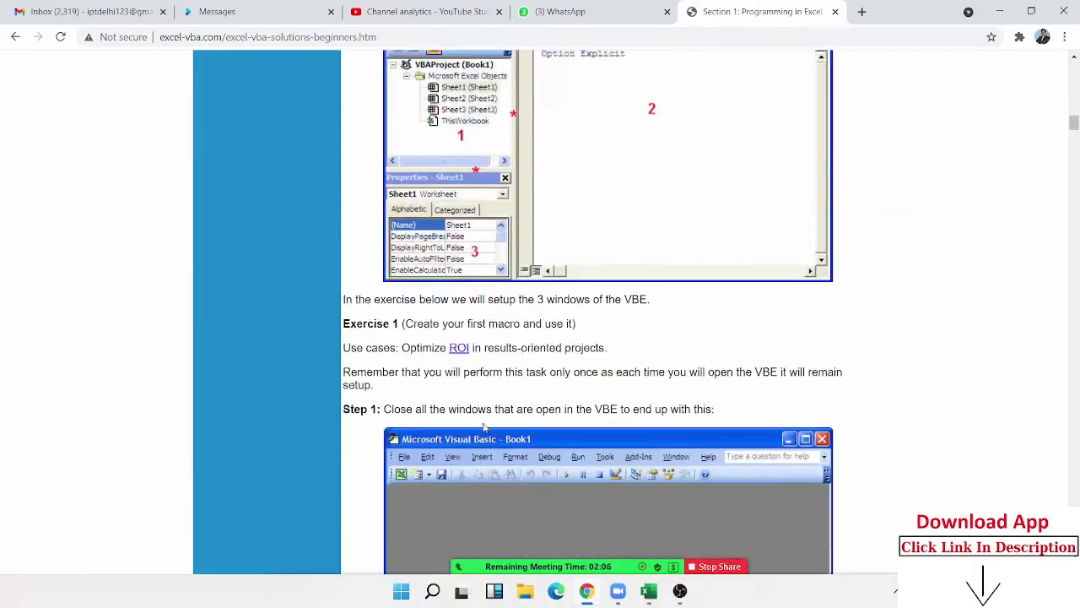
pyautogui.scroll(-1, 483, 428)
pyautogui.scroll(-1, 484, 428)
pyautogui.scroll(-1, 484, 428)
pyautogui.scroll(-2, 483, 428)
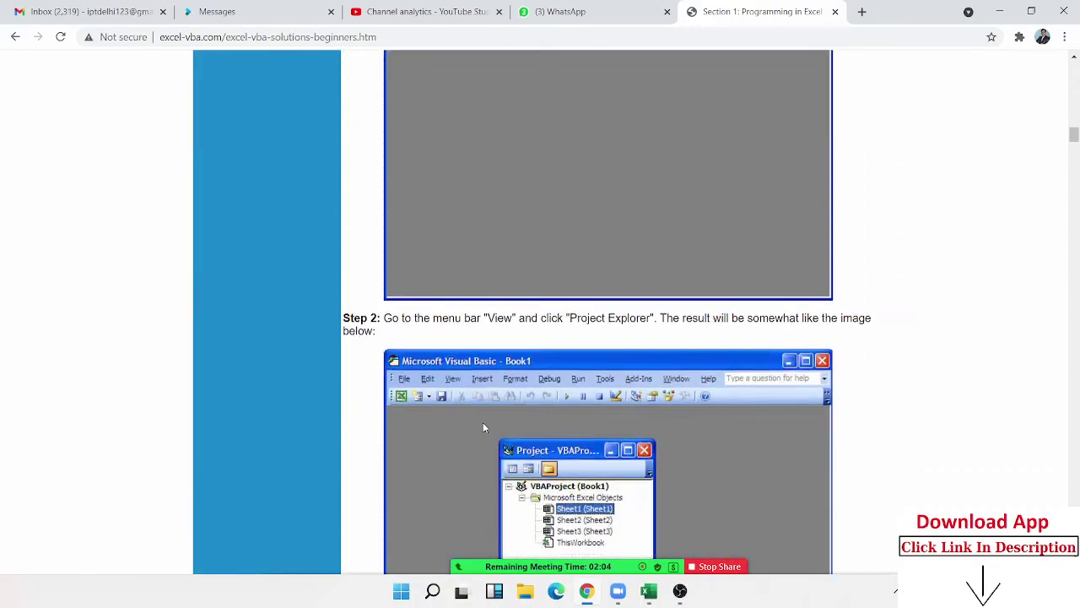
pyautogui.scroll(-4, 484, 428)
pyautogui.scroll(-3, 484, 427)
pyautogui.scroll(-3, 484, 428)
pyautogui.scroll(-3, 484, 428)
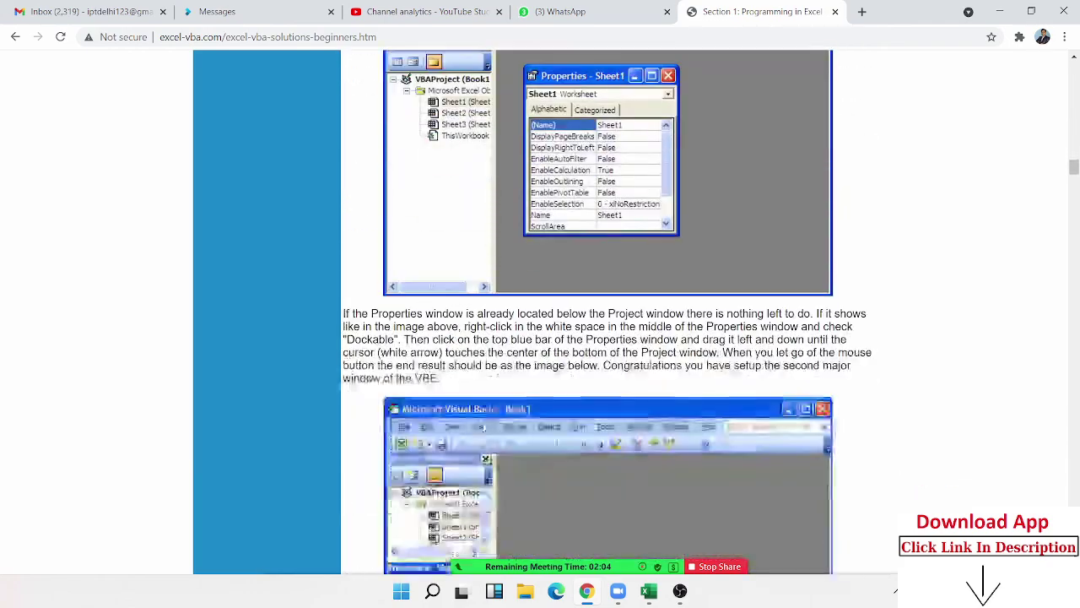
pyautogui.scroll(-3, 486, 428)
pyautogui.scroll(-5, 485, 428)
pyautogui.scroll(-4, 483, 428)
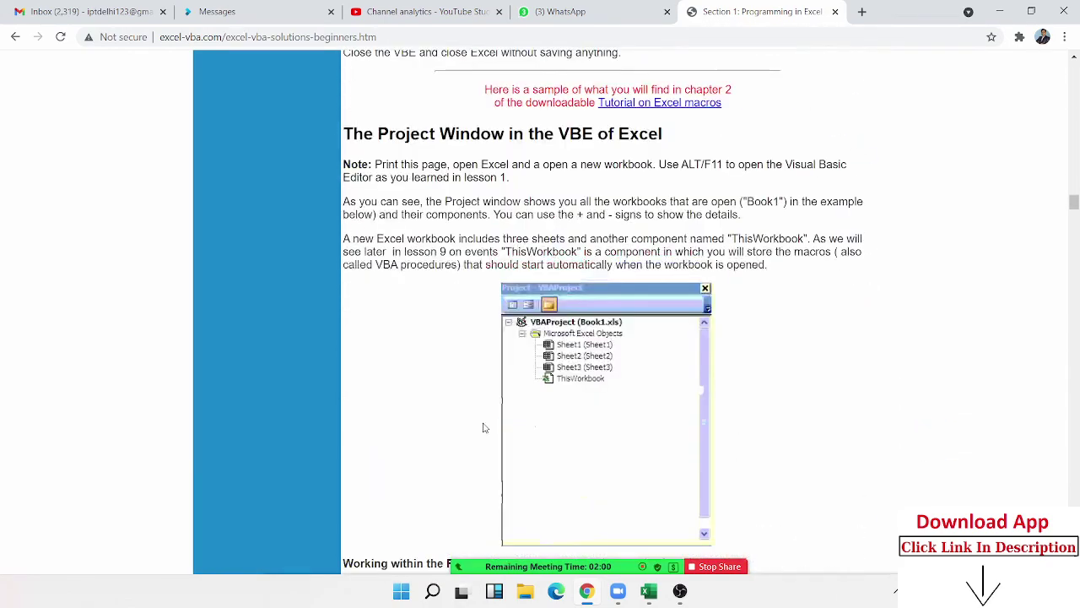
pyautogui.scroll(-3, 484, 428)
pyautogui.scroll(-4, 484, 428)
pyautogui.scroll(-3, 483, 428)
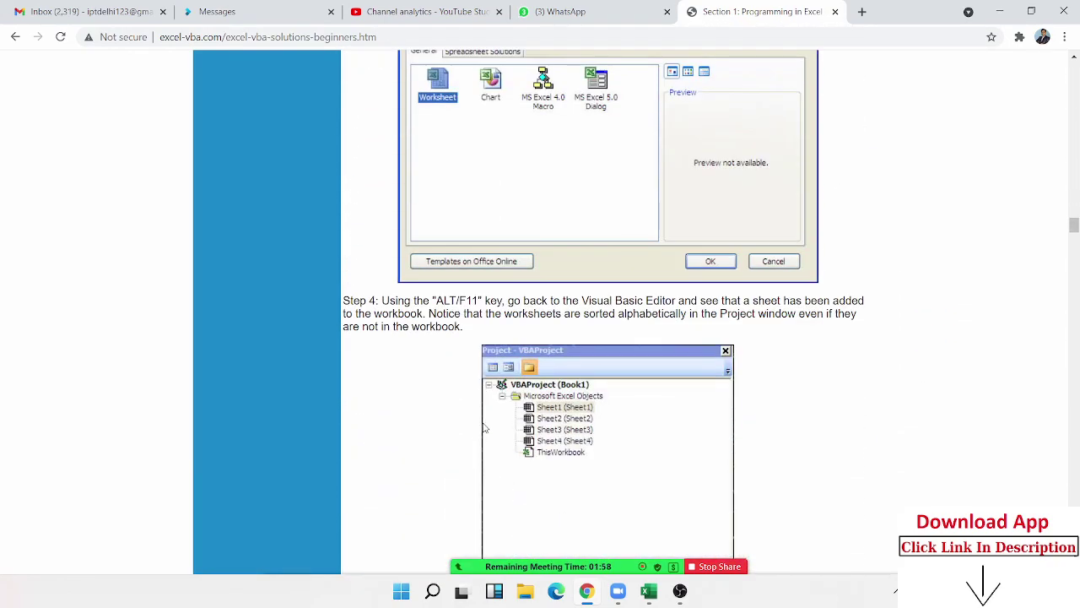
pyautogui.scroll(-3, 483, 428)
pyautogui.scroll(-4, 718, 458)
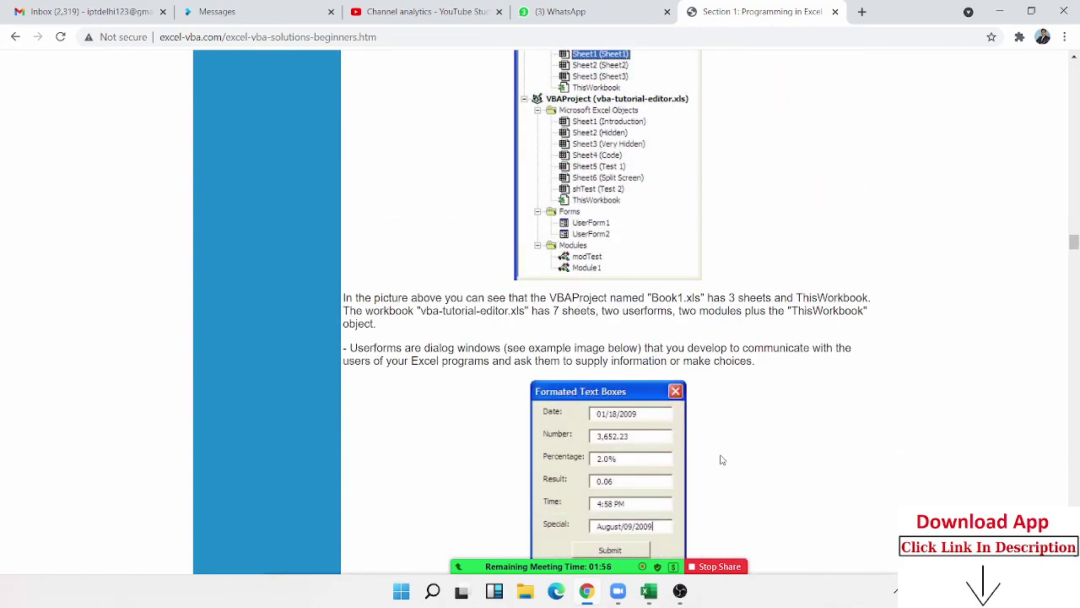
pyautogui.scroll(-3, 722, 459)
pyautogui.scroll(-4, 721, 459)
pyautogui.scroll(-2, 721, 459)
pyautogui.scroll(-5, 722, 459)
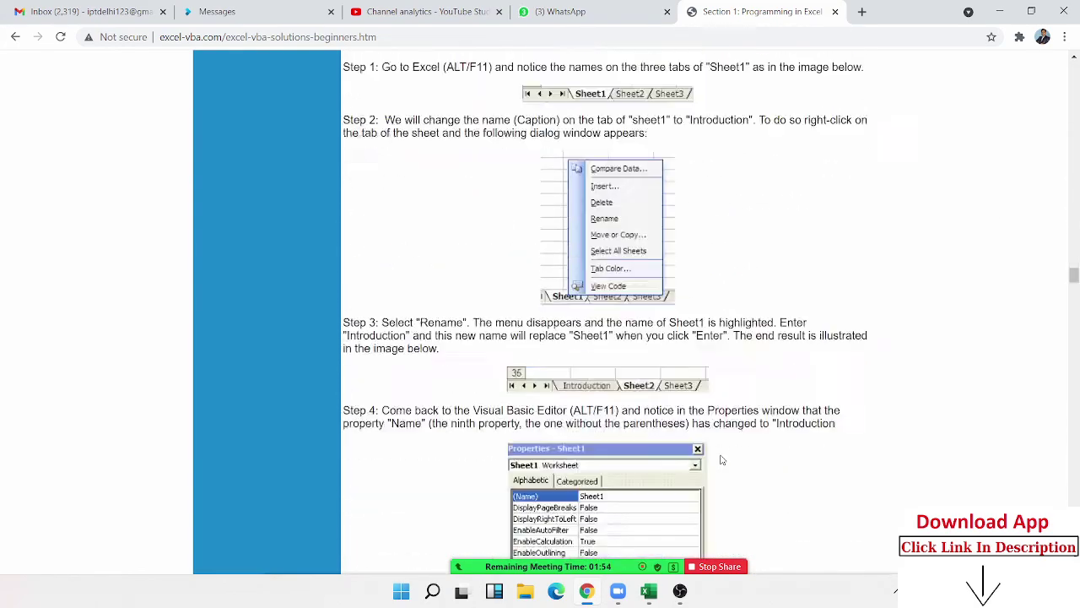
pyautogui.scroll(-1, 722, 460)
pyautogui.scroll(-4, 721, 459)
pyautogui.scroll(-5, 632, 338)
pyautogui.scroll(-1, 542, 230)
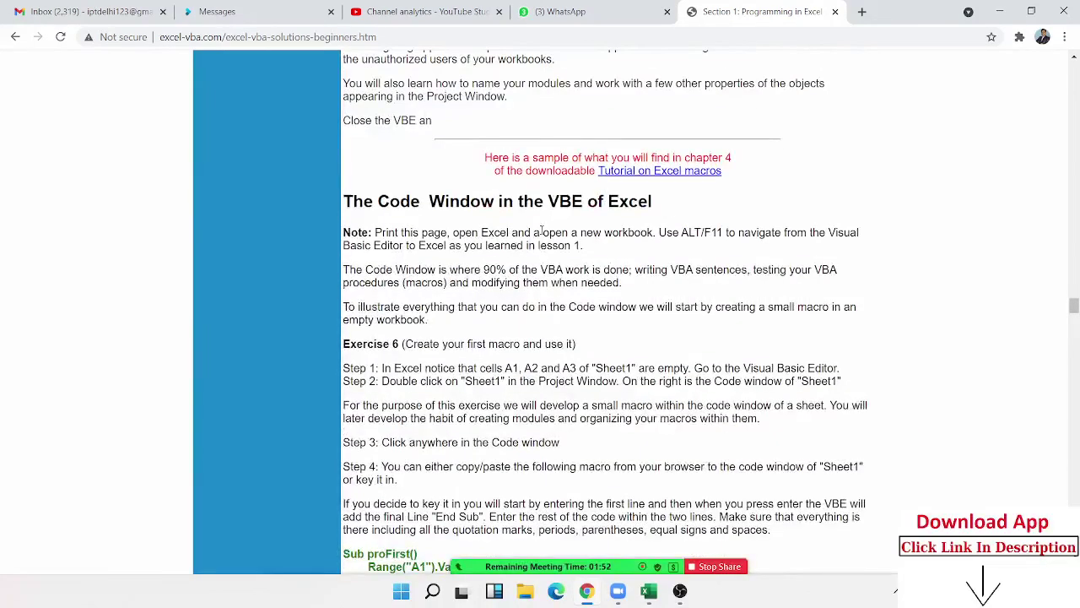
pyautogui.click(835, 11)
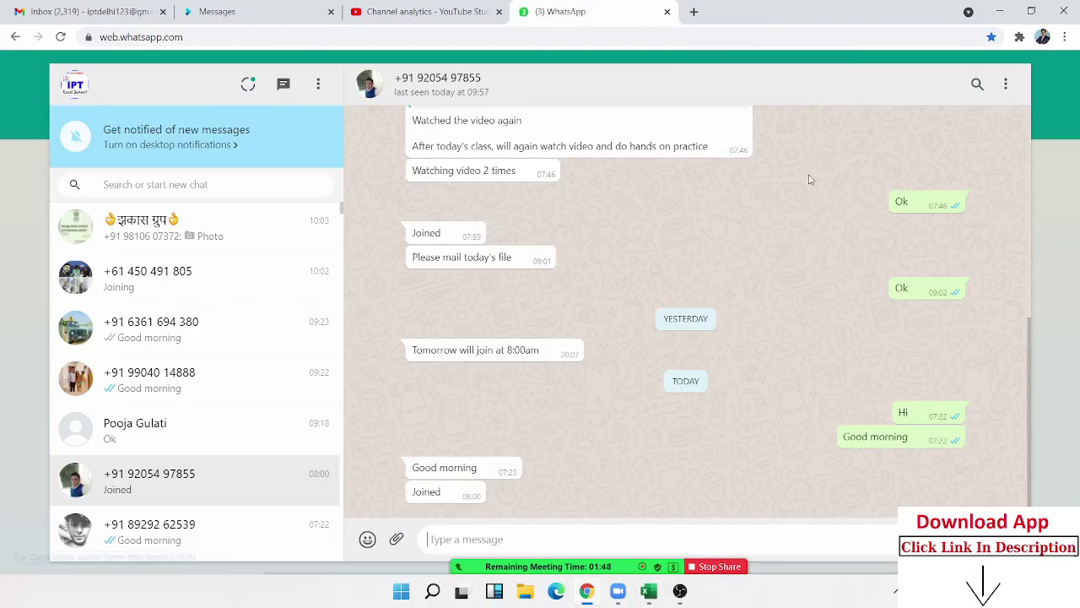
# Minimize Chrome to show the desktop, then end the Zoom meeting for all via More > End.
pyautogui.click(587, 591)
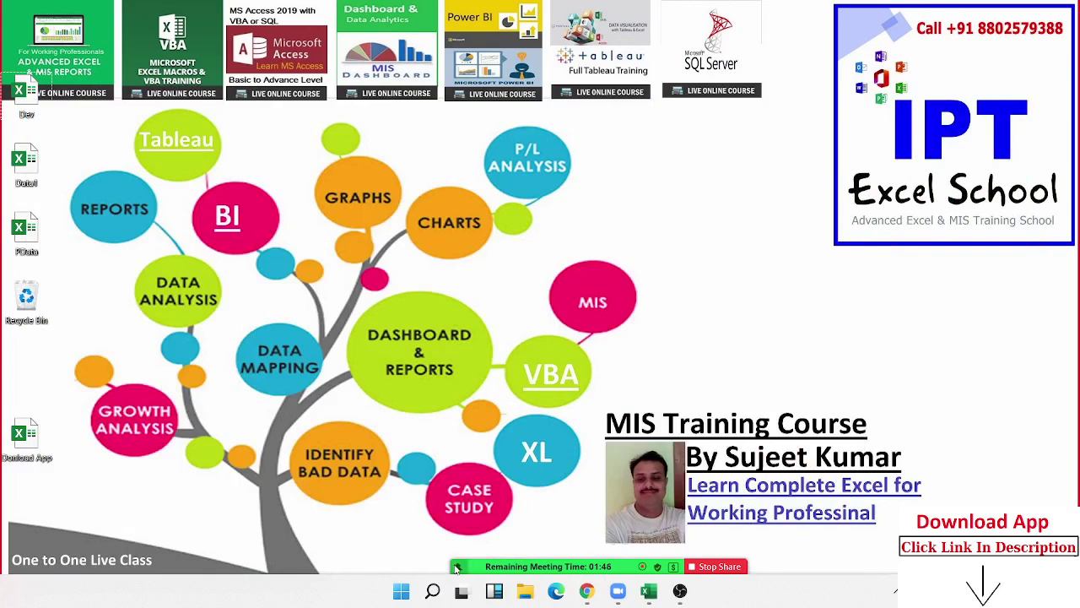
pyautogui.click(456, 567)
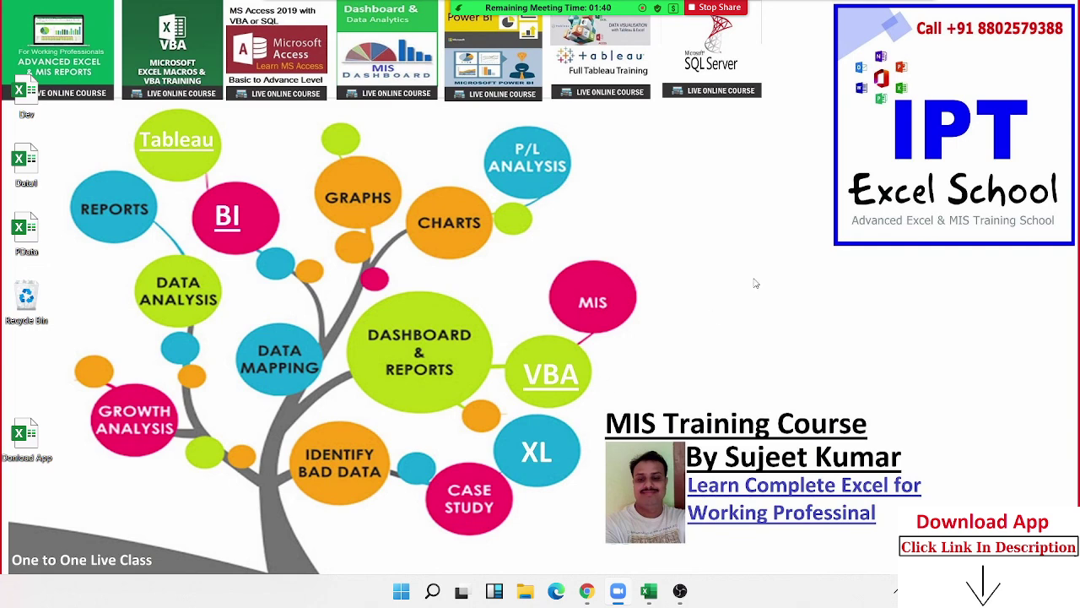
pyautogui.moveTo(599, 21)
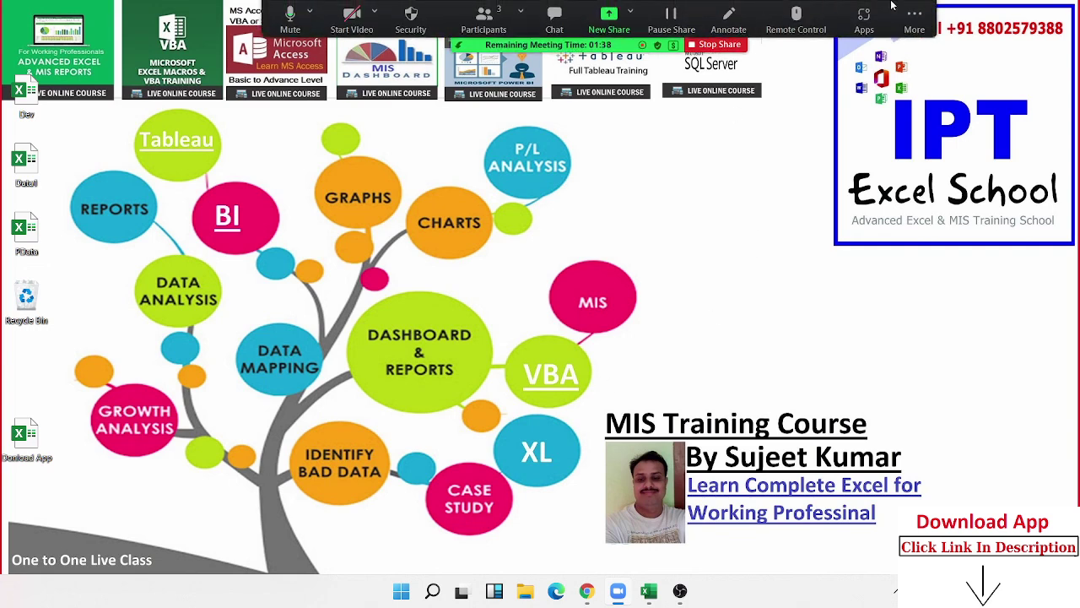
pyautogui.click(915, 20)
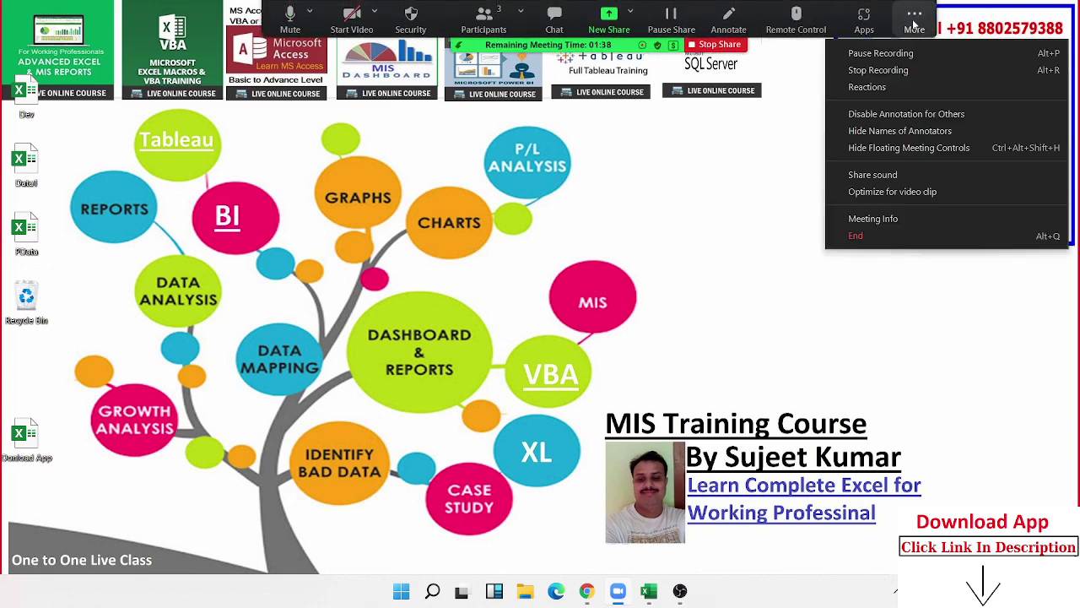
pyautogui.click(860, 237)
pyautogui.click(564, 262)
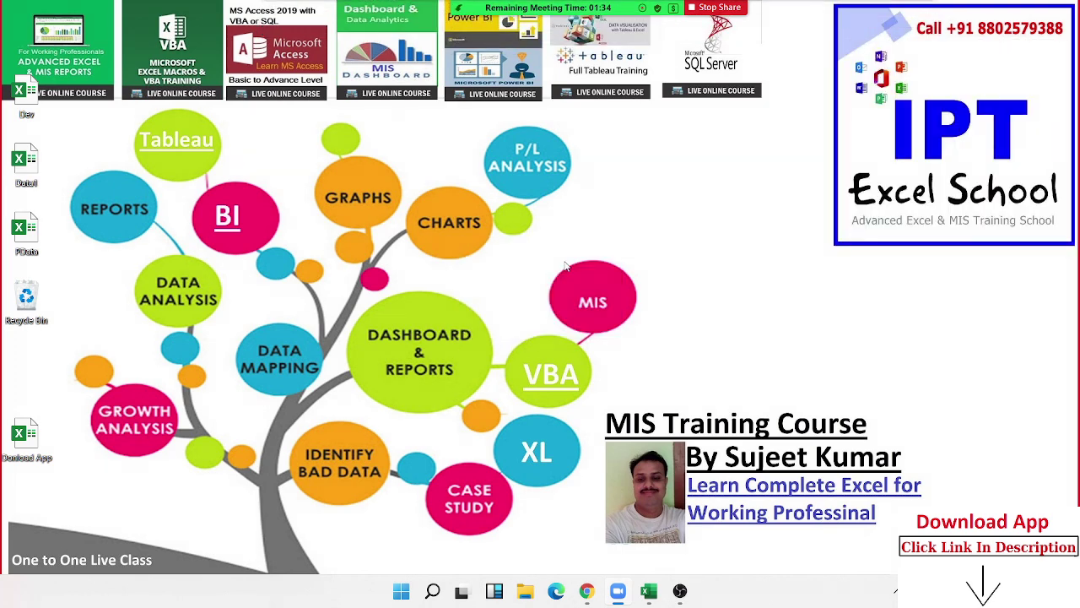